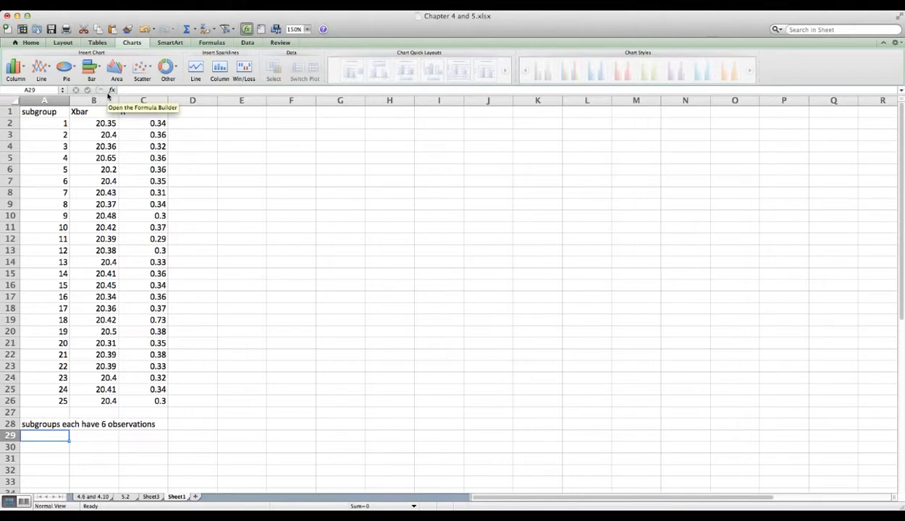
- Examine the subgroup, Xbar and R data, the subgroup size note and the Trial Central Lines labels
{"action": "left_click_drag", "start_coordinate": [49, 124], "coordinate": [59, 391]}
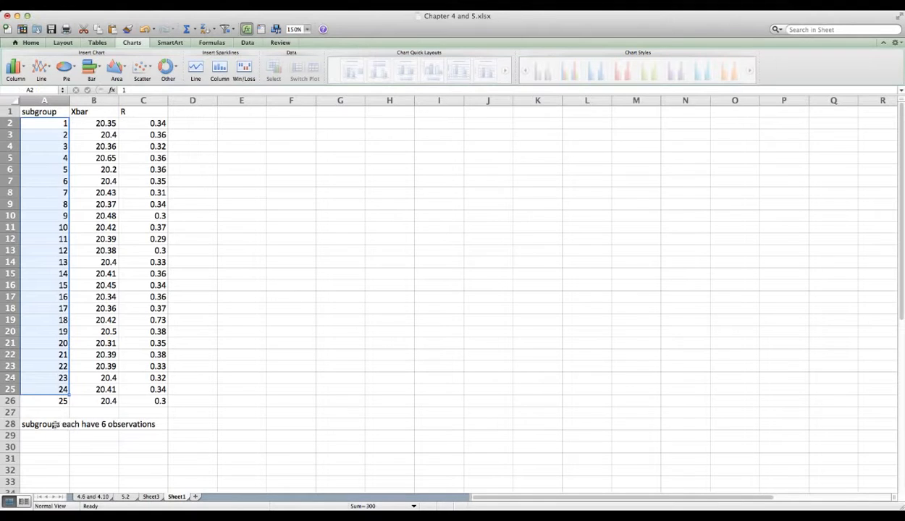
{"action": "left_click", "coordinate": [55, 425]}
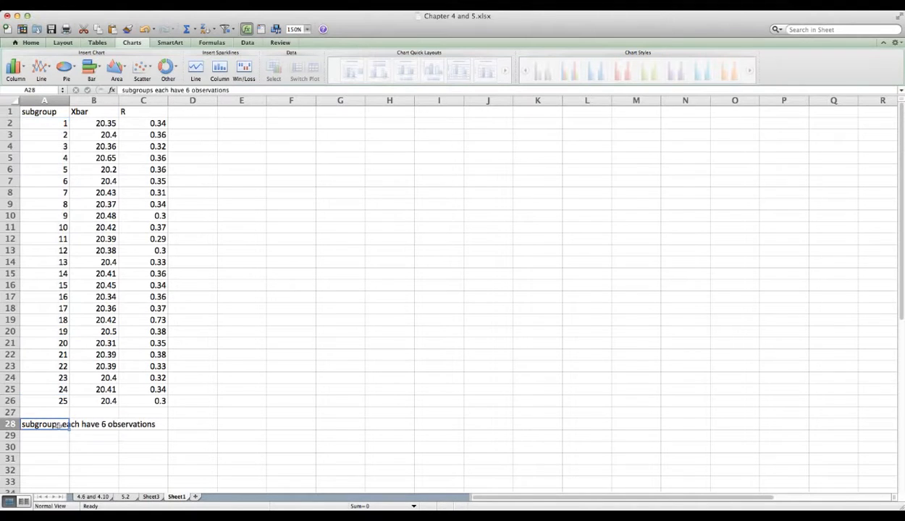
{"action": "left_click", "coordinate": [94, 124]}
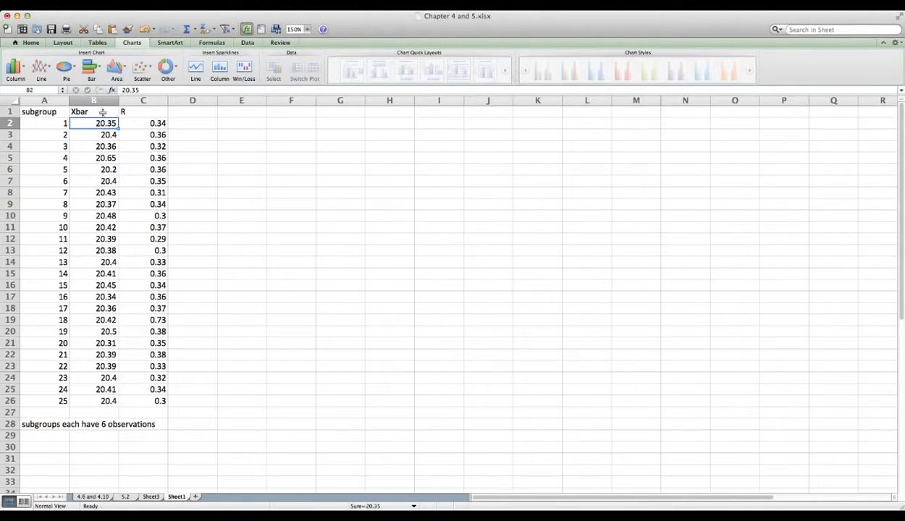
{"action": "left_click", "coordinate": [41, 122]}
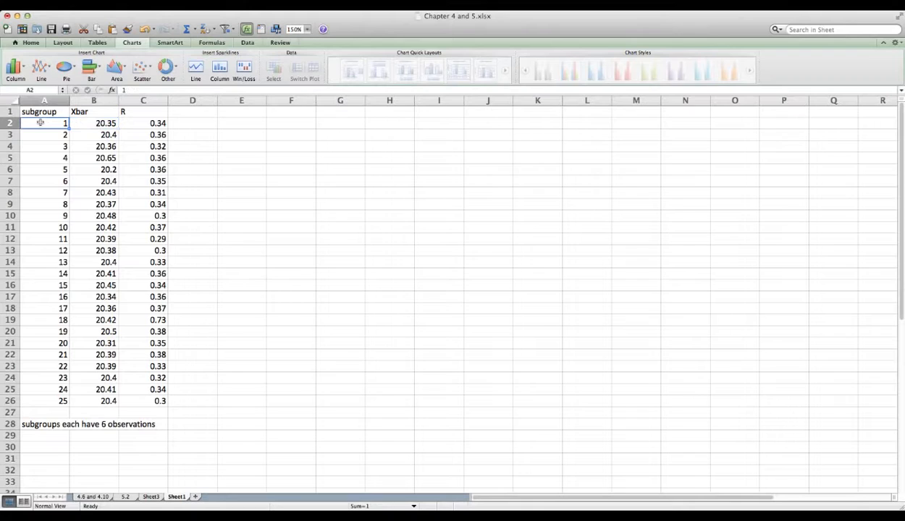
{"action": "left_click", "coordinate": [86, 123]}
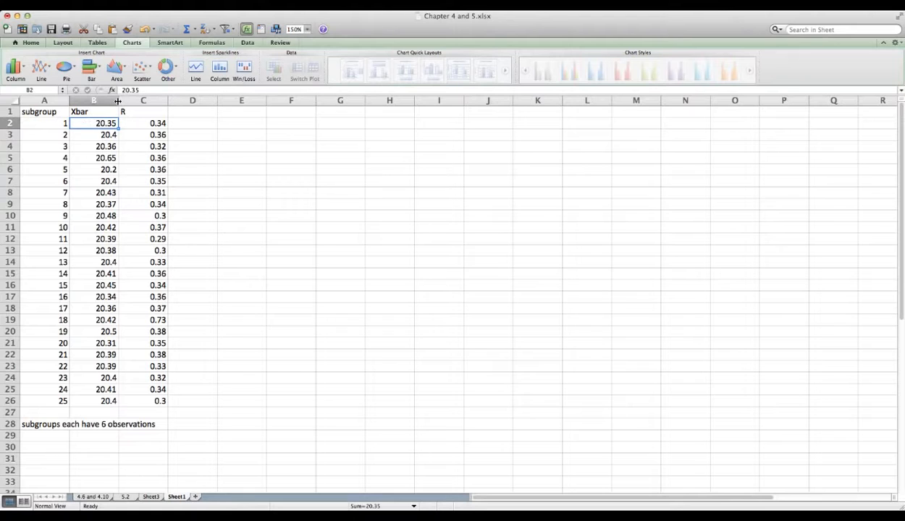
{"action": "left_click", "coordinate": [151, 121]}
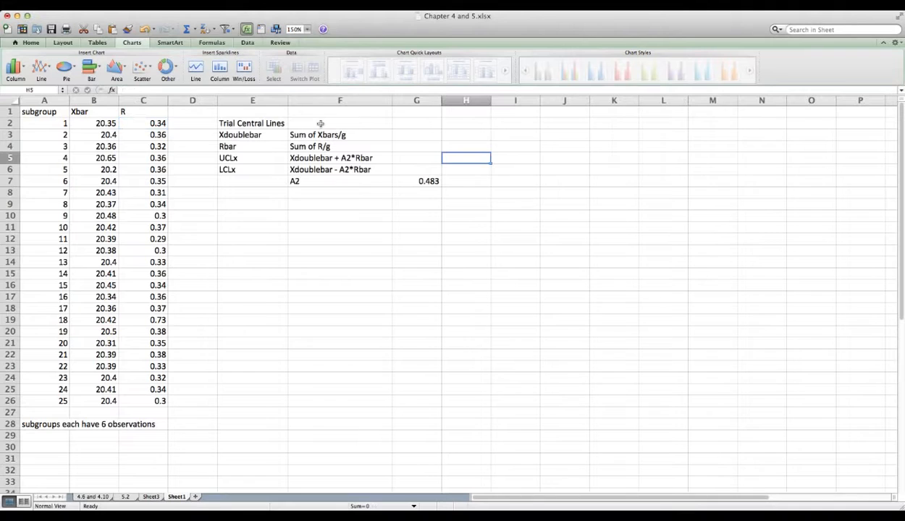
{"action": "left_click", "coordinate": [259, 125]}
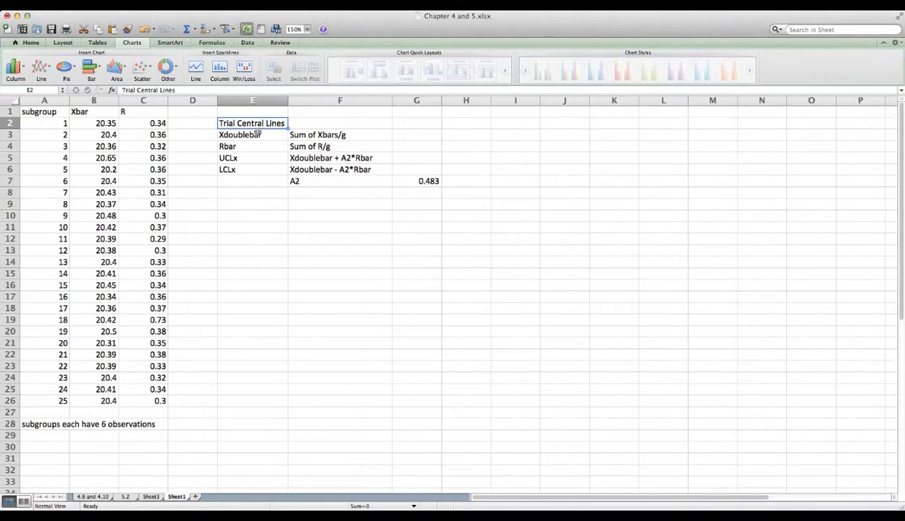
{"action": "left_click", "coordinate": [257, 137]}
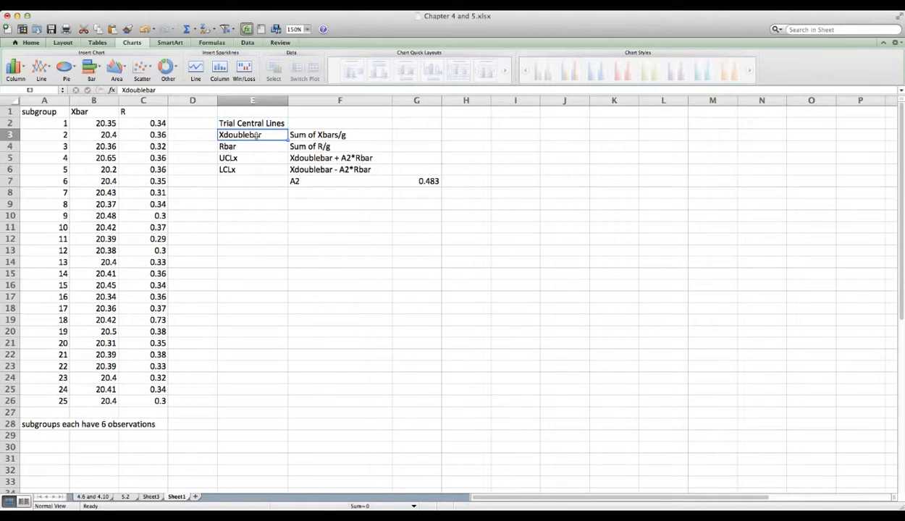
{"action": "left_click", "coordinate": [246, 145]}
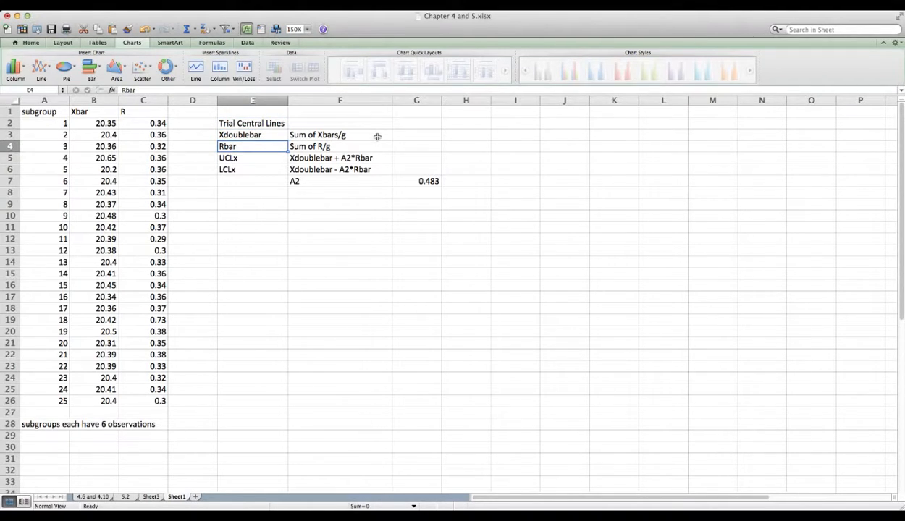
{"action": "left_click", "coordinate": [247, 135]}
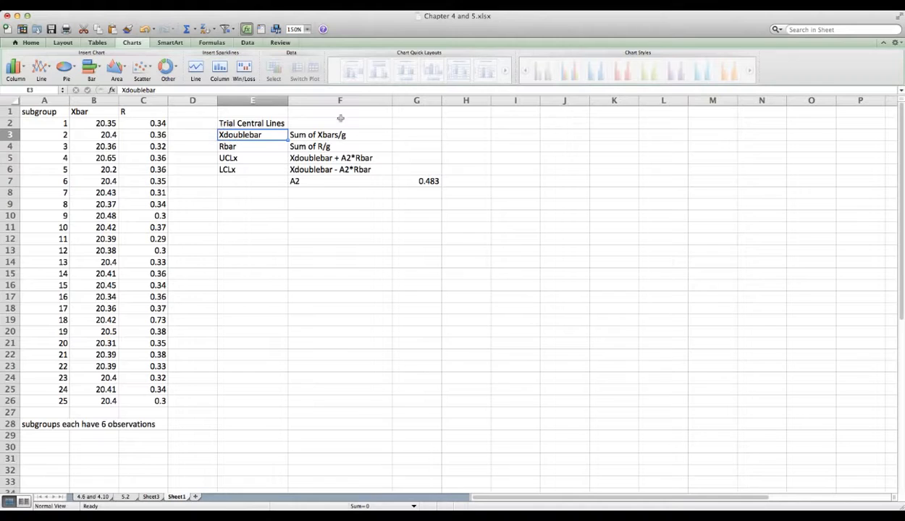
- Calculate Xdoublebar in G3 by summing the Xbar values B2:B26 and dividing by 25, accepting the proposed closing parenthesis
{"action": "left_click", "coordinate": [402, 134]}
{"action": "type", "text": "=("}
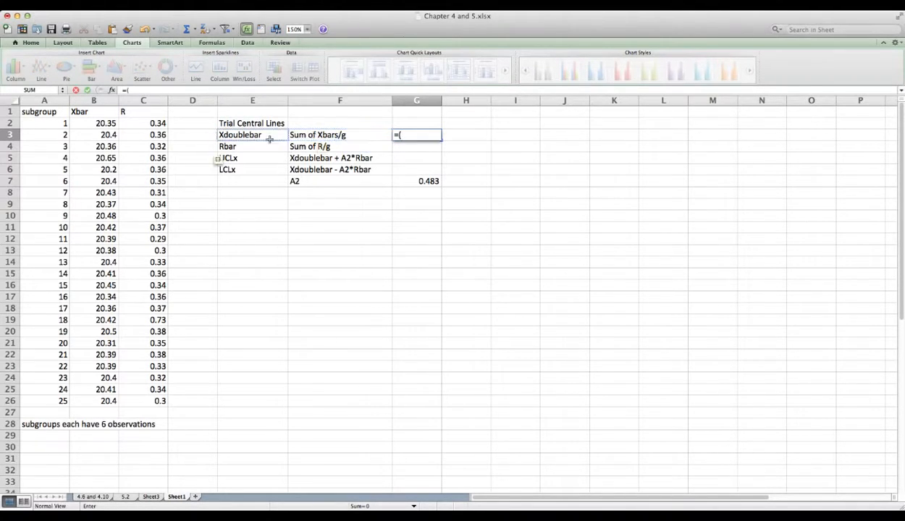
{"action": "left_click", "coordinate": [98, 125]}
{"action": "left_click_drag", "start_coordinate": [97, 130], "coordinate": [96, 403]}
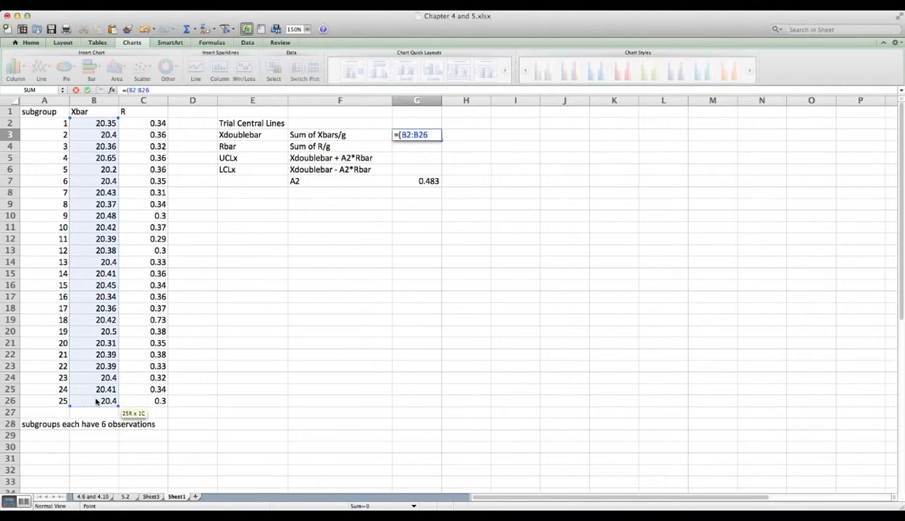
{"action": "key", "text": "BackSpace"}
{"action": "key", "text": "BackSpace"}
{"action": "key", "text": "BackSpace"}
{"action": "key", "text": "BackSpace"}
{"action": "key", "text": "BackSpace"}
{"action": "key", "text": "BackSpace"}
{"action": "type", "text": "sum("}
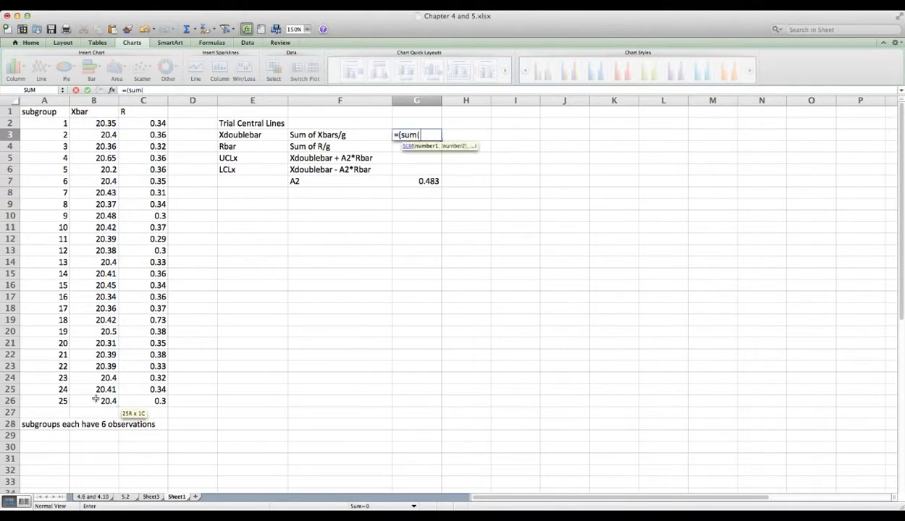
{"action": "type", "text": "b2-b26"}
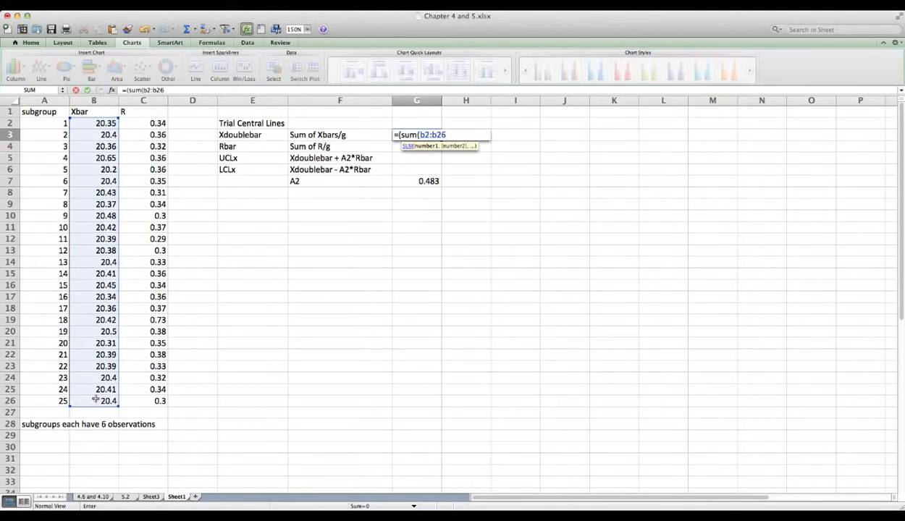
{"action": "type", "text": ")/"}
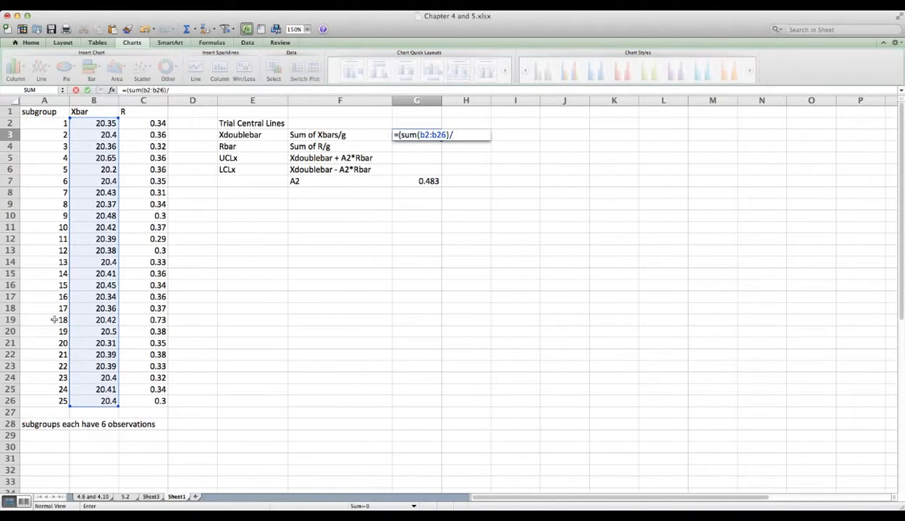
{"action": "type", "text": "25"}
{"action": "key", "text": "Return"}
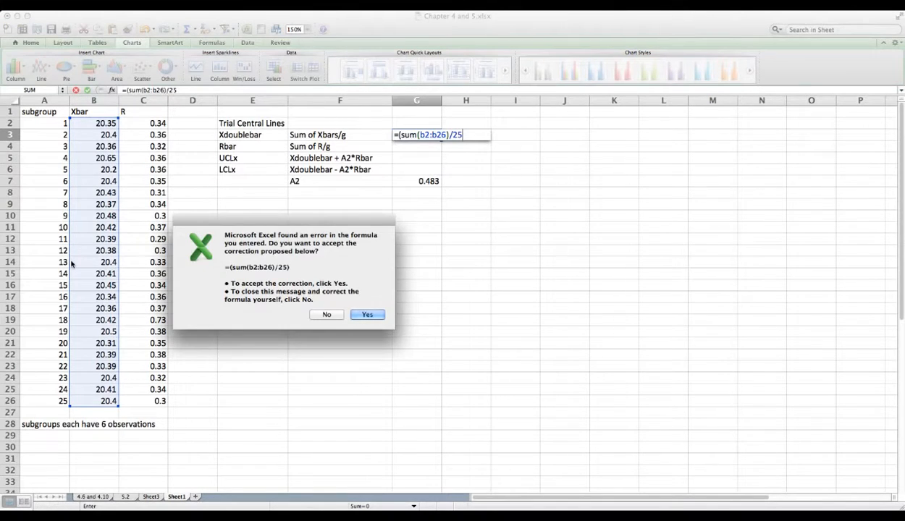
{"action": "key", "text": "Escape"}
{"action": "key", "text": "Return"}
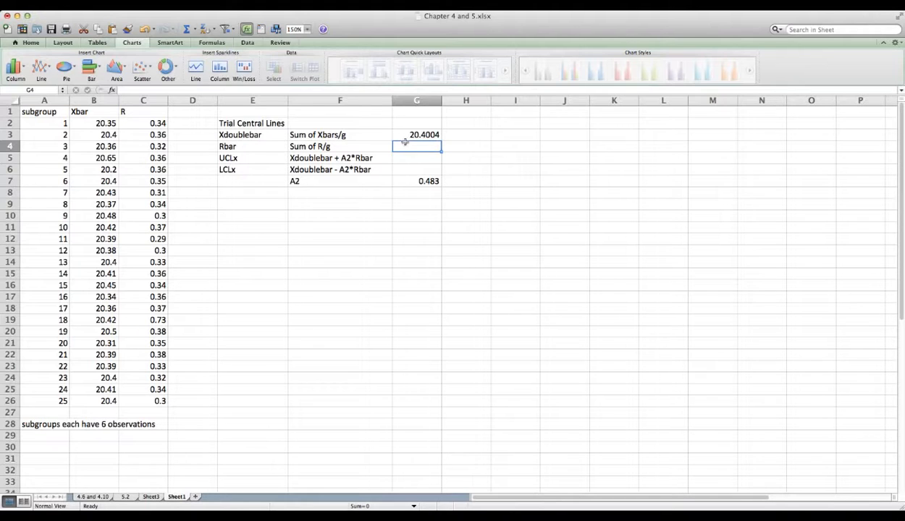
- Calculate Rbar in G4 by summing the R values C2:C26 and dividing by 25
{"action": "type", "text": "="}
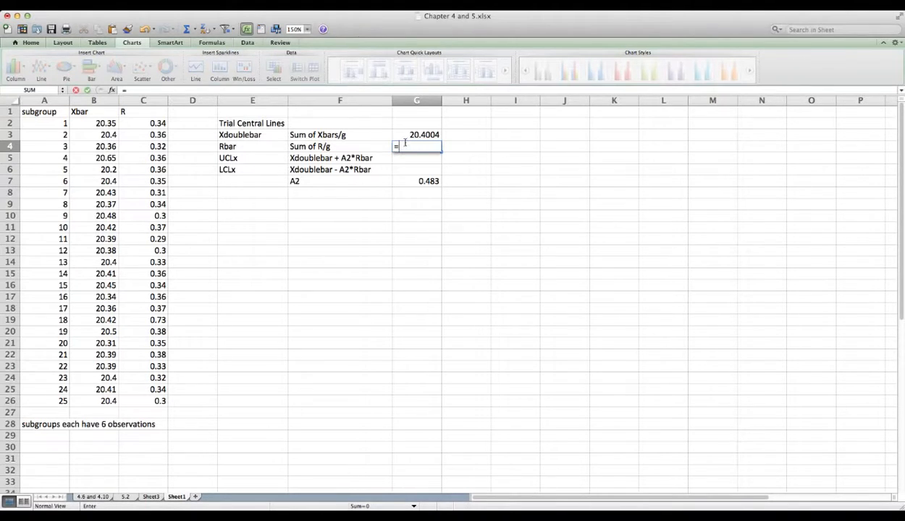
{"action": "type", "text": "sum("}
{"action": "left_click_drag", "start_coordinate": [141, 123], "coordinate": [144, 407]}
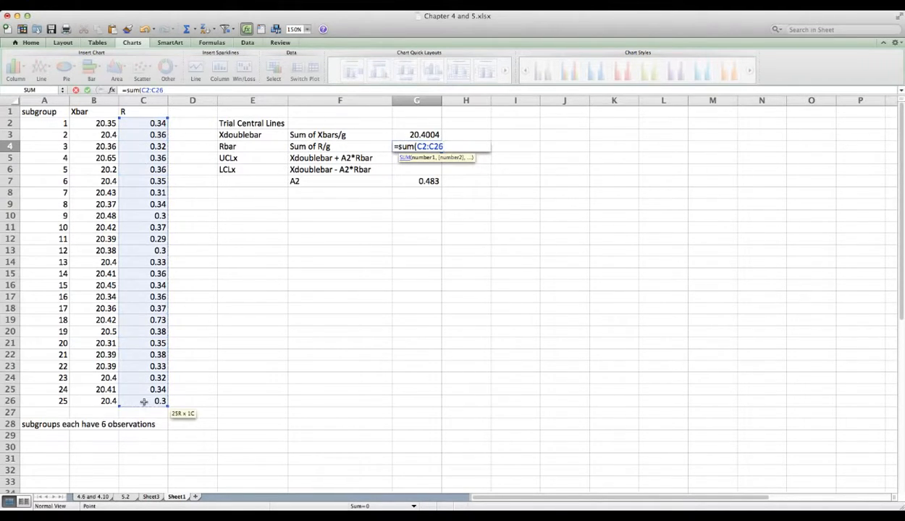
{"action": "type", "text": ")/25"}
{"action": "key", "text": "Return"}
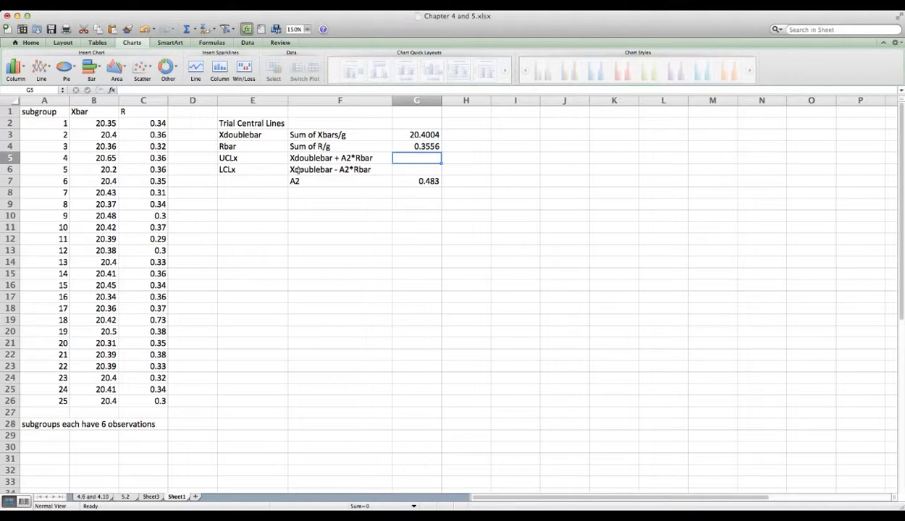
- Try rewording the UCLx formula text in F5 as Xdoublebar + 3 sigma
{"action": "left_click", "coordinate": [243, 157]}
{"action": "left_click", "coordinate": [241, 170]}
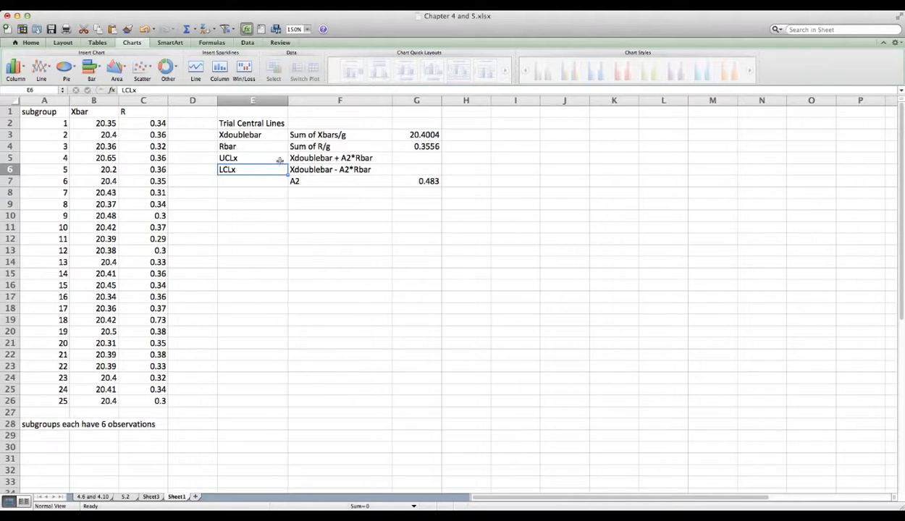
{"action": "left_click", "coordinate": [312, 160]}
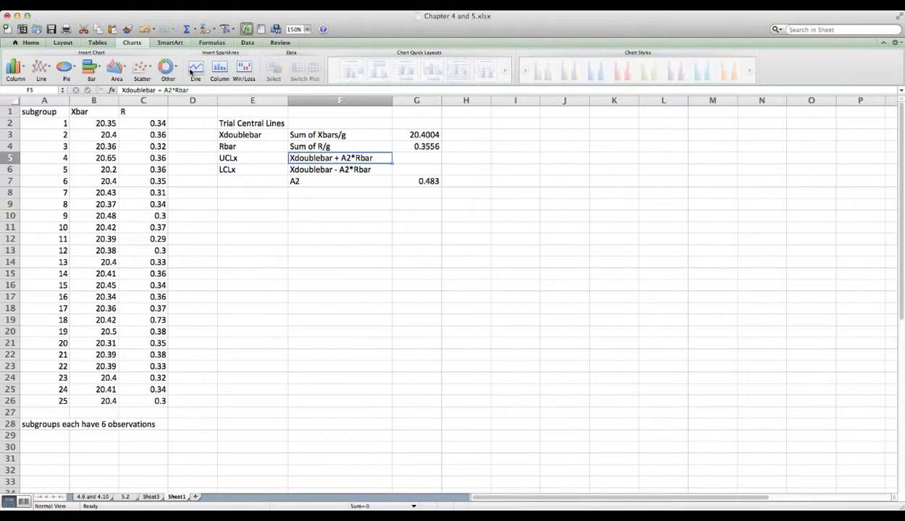
{"action": "left_click", "coordinate": [160, 89]}
{"action": "key", "text": "BackSpace"}
{"action": "key", "text": "BackSpace"}
{"action": "key", "text": "BackSpace"}
{"action": "key", "text": "BackSpace"}
{"action": "key", "text": "BackSpace"}
{"action": "key", "text": "BackSpace"}
{"action": "key", "text": "BackSpace"}
{"action": "type", "text": "3"}
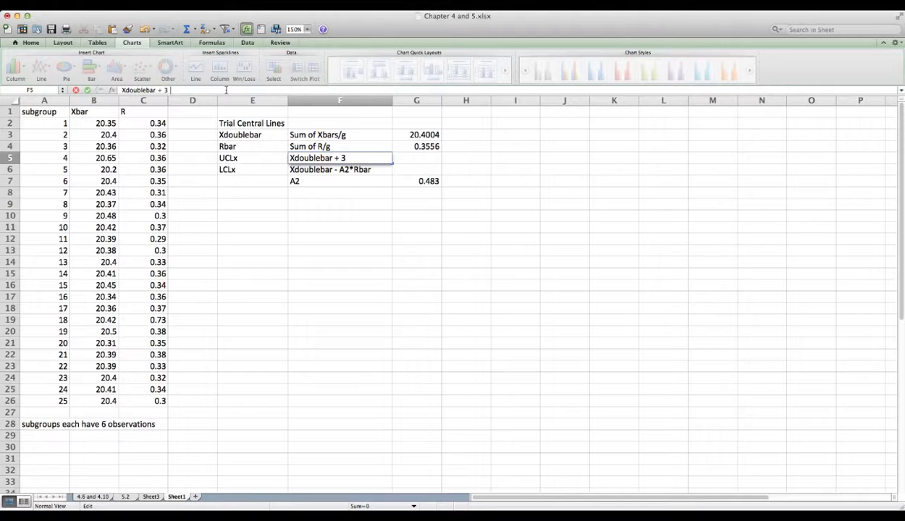
{"action": "type", "text": " sigam"}
{"action": "type", "text": "a"}
{"action": "key", "text": "BackSpace"}
{"action": "key", "text": "BackSpace"}
{"action": "key", "text": "BackSpace"}
{"action": "type", "text": "ma"}
{"action": "key", "text": "BackSpace"}
{"action": "key", "text": "BackSpace"}
{"action": "key", "text": "BackSpace"}
{"action": "key", "text": "BackSpace"}
{"action": "key", "text": "BackSpace"}
{"action": "type", "text": "s"}
{"action": "type", "text": "igma"}
- Restore the UCLx formula text in F5 to Xdoublebar + A2*Rbar
{"action": "key", "text": "BackSpace"}
{"action": "key", "text": "BackSpace"}
{"action": "key", "text": "BackSpace"}
{"action": "key", "text": "BackSpace"}
{"action": "key", "text": "BackSpace"}
{"action": "key", "text": "BackSpace"}
{"action": "key", "text": "BackSpace"}
{"action": "type", "text": "A2*Rbar"}
{"action": "key", "text": "Tab"}
- Check the A2 constant and subgroup size note, and calculate UCLx in G5 with the formula =G3+(G7*G4)
{"action": "left_click", "coordinate": [363, 182]}
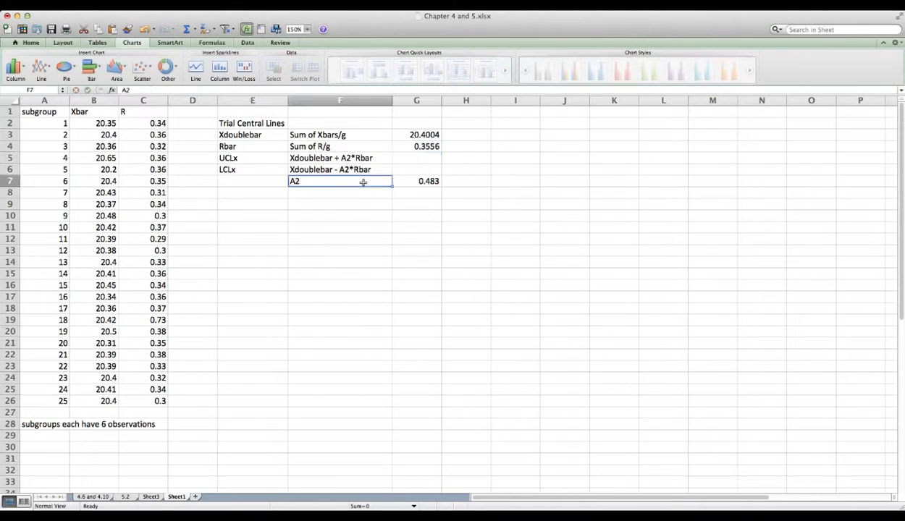
{"action": "left_click", "coordinate": [412, 184]}
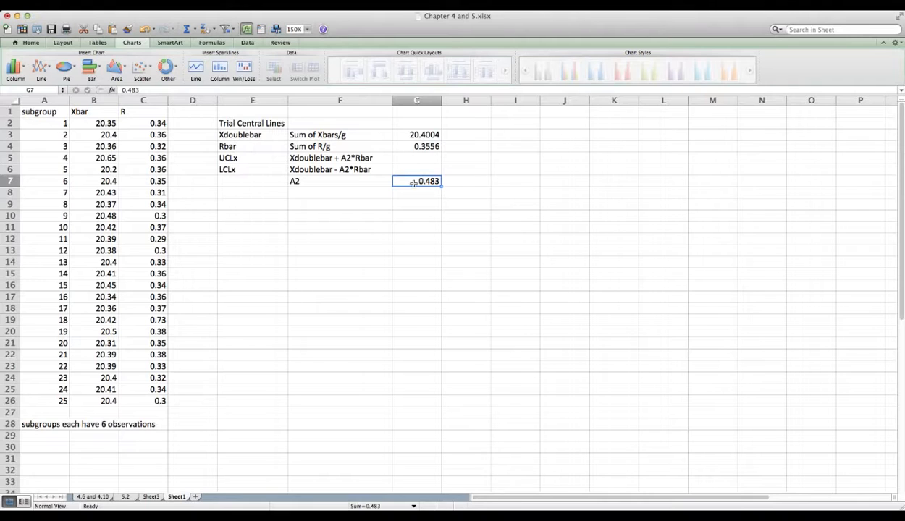
{"action": "left_click", "coordinate": [59, 424]}
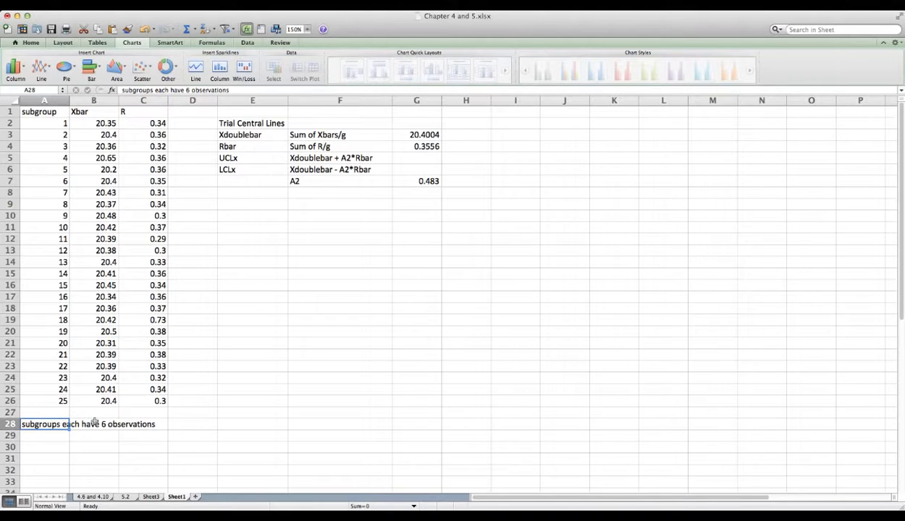
{"action": "left_click", "coordinate": [339, 179]}
{"action": "left_click", "coordinate": [414, 182]}
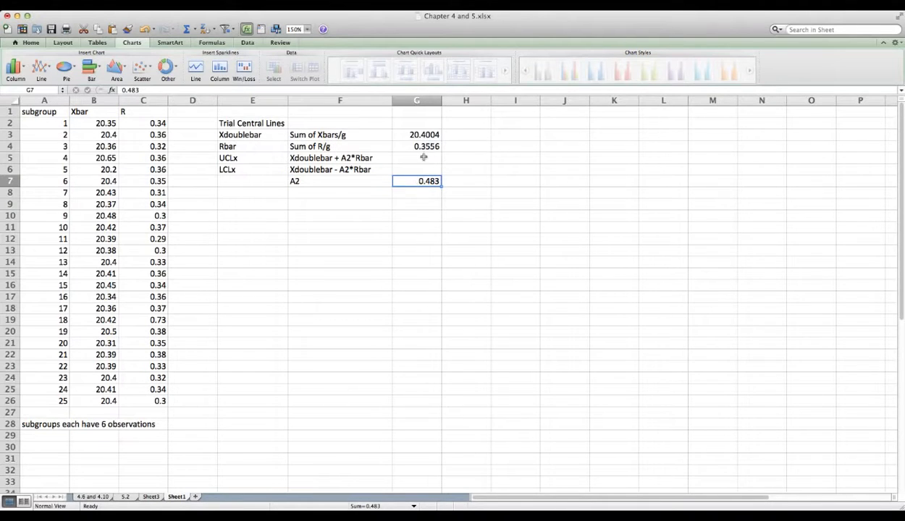
{"action": "left_click", "coordinate": [424, 157]}
{"action": "type", "text": "="}
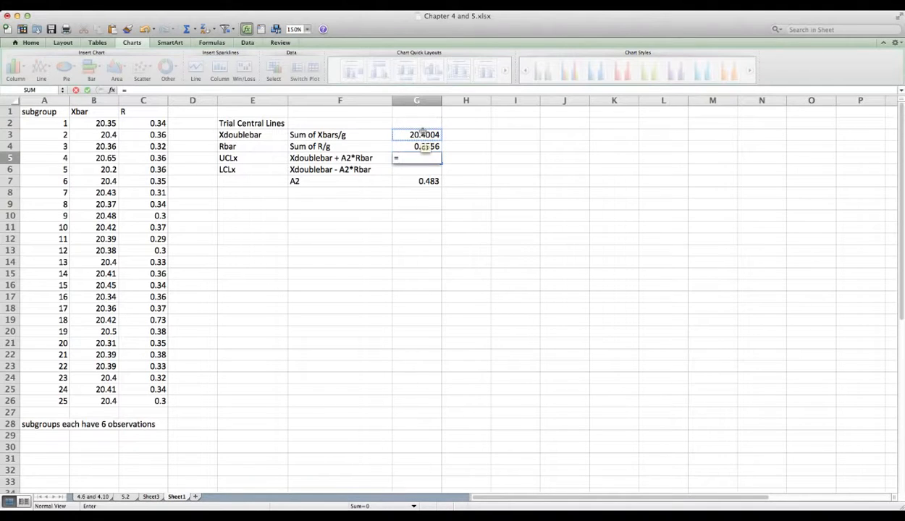
{"action": "left_click", "coordinate": [424, 135]}
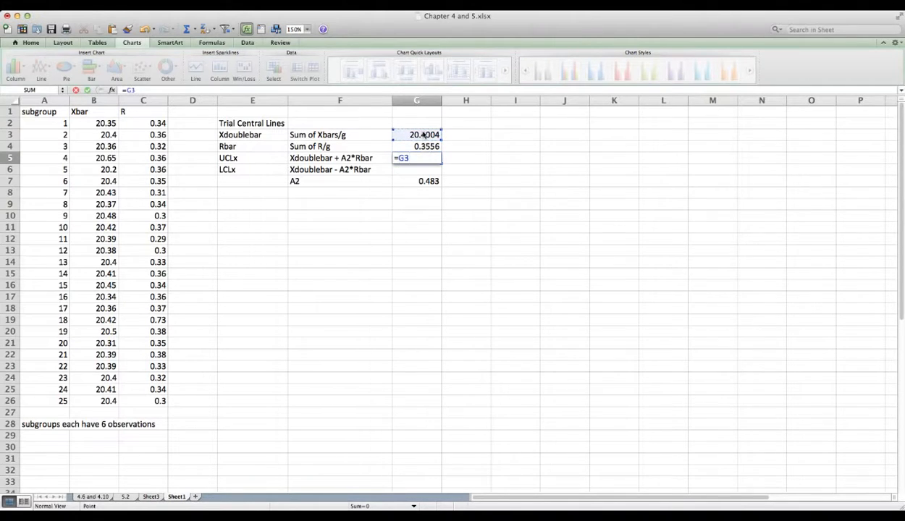
{"action": "type", "text": "+("}
{"action": "left_click", "coordinate": [420, 181]}
{"action": "type", "text": "*"}
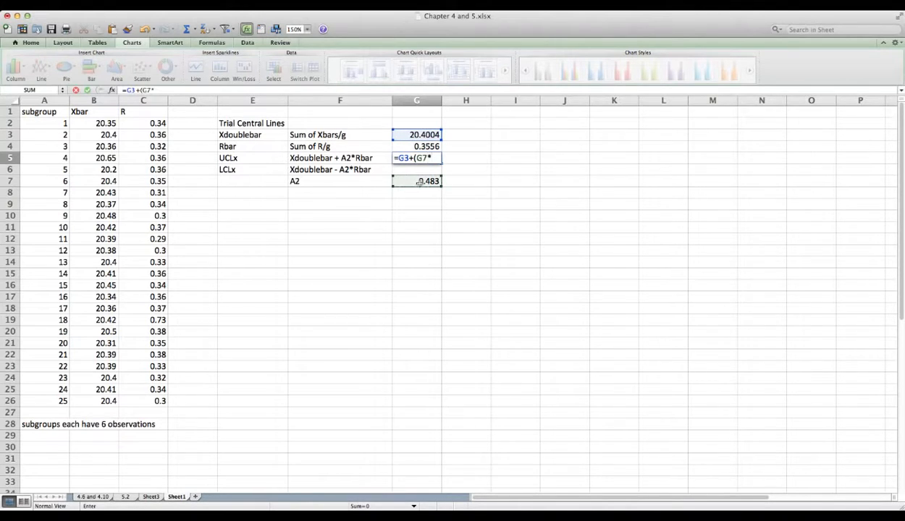
{"action": "left_click", "coordinate": [418, 146]}
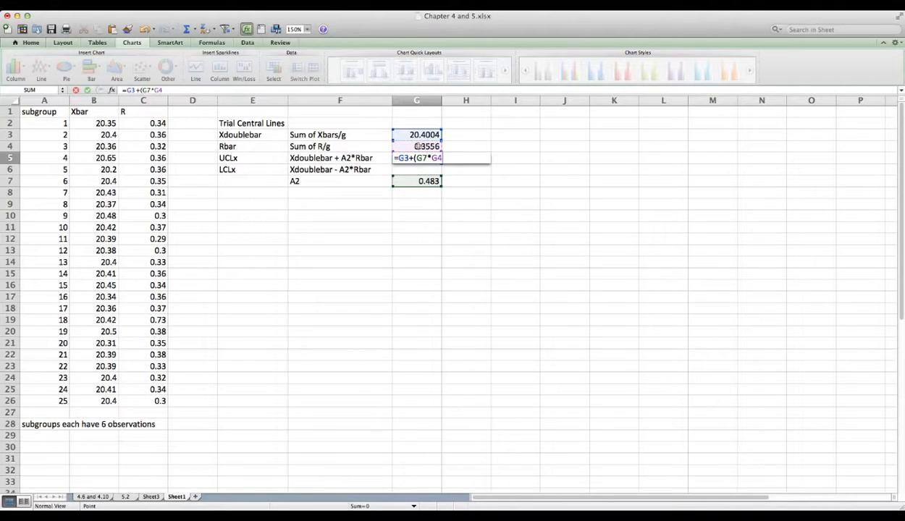
{"action": "type", "text": ")"}
{"action": "key", "text": "Return"}
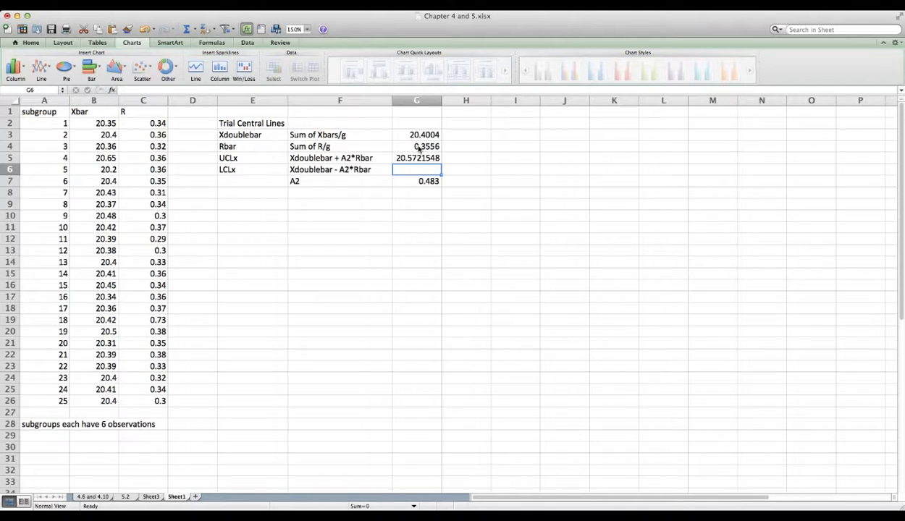
- Calculate LCLx in G6 with the formula =G3-(G7*G4)
{"action": "type", "text": "="}
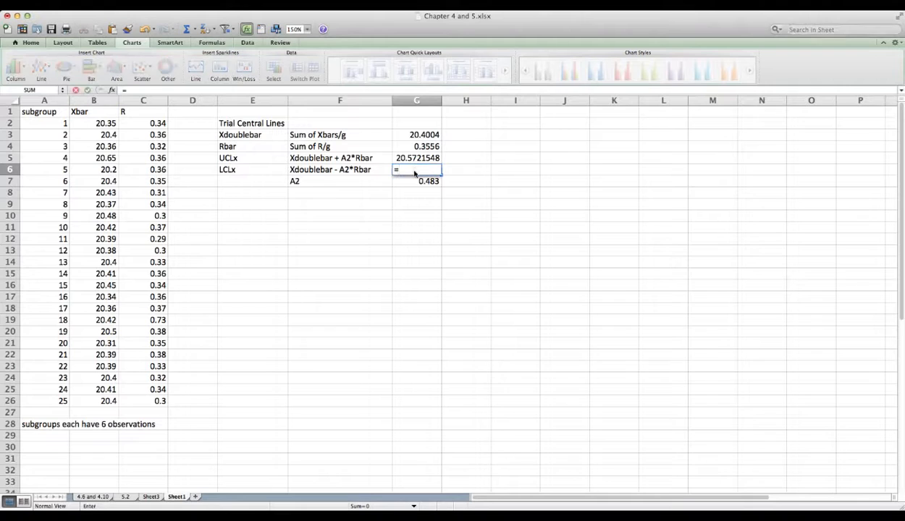
{"action": "left_click", "coordinate": [418, 147]}
{"action": "left_click", "coordinate": [422, 137]}
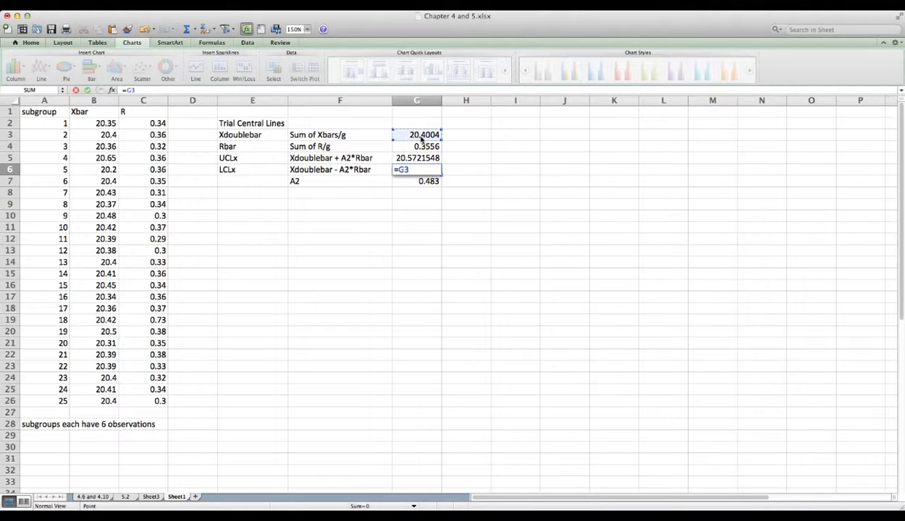
{"action": "type", "text": "-("}
{"action": "left_click", "coordinate": [421, 181]}
{"action": "type", "text": "*"}
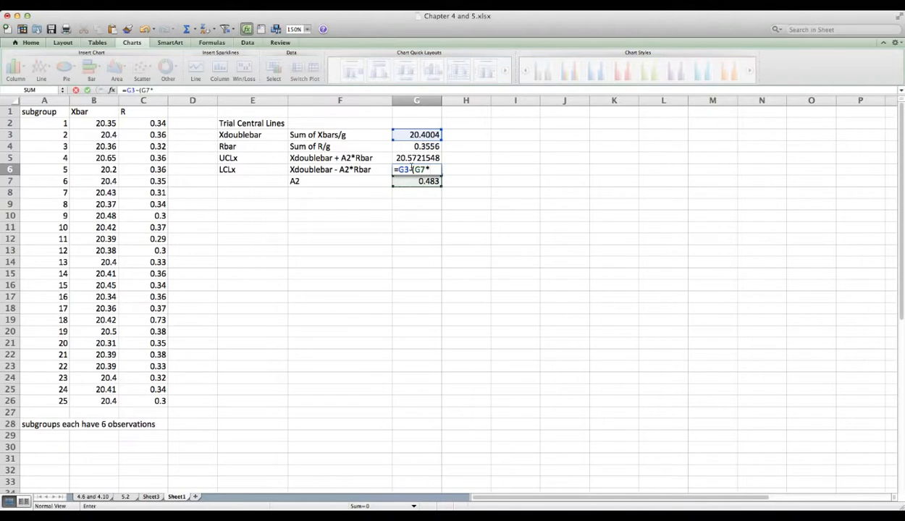
{"action": "left_click", "coordinate": [415, 147]}
{"action": "type", "text": ")"}
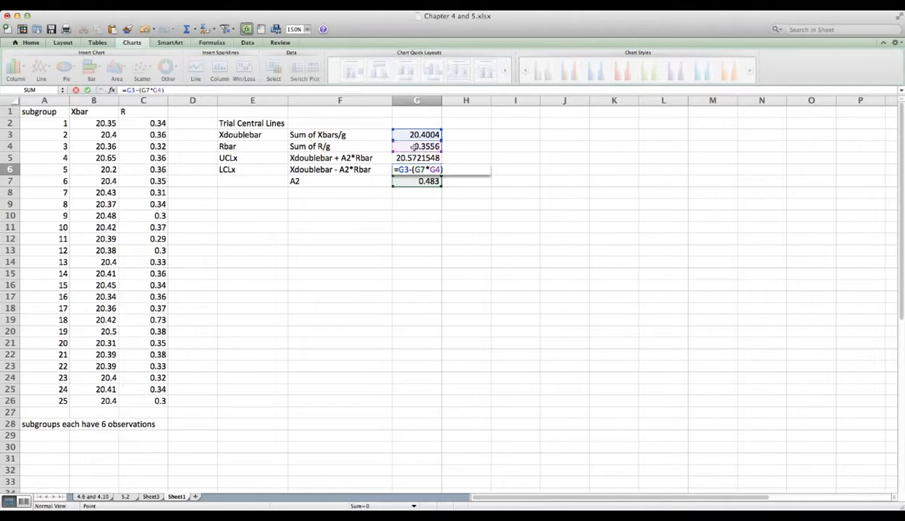
{"action": "key", "text": "Return"}
{"action": "left_click", "coordinate": [417, 158]}
{"action": "left_click", "coordinate": [418, 168]}
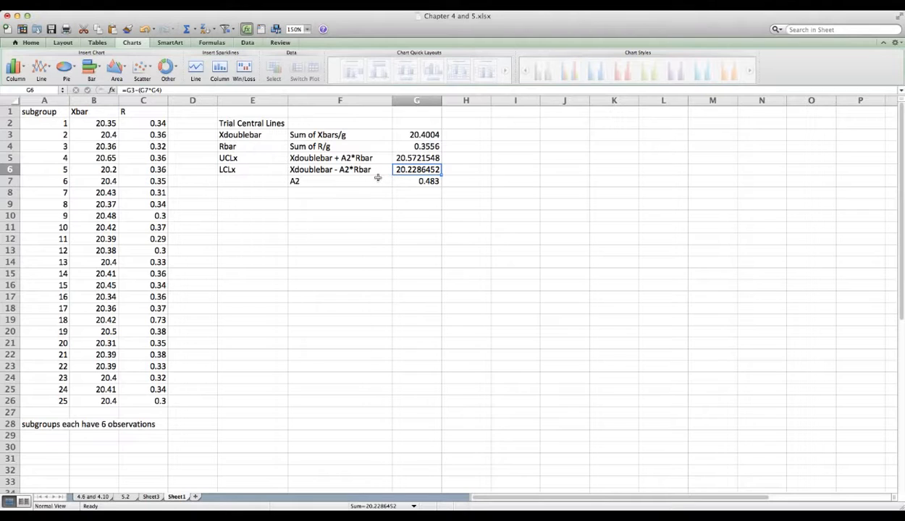
- Review the Rbar, UCLx and LCLx labels, the R chart limit formulas, the D4 and D3 constants, and the subgroup size note
{"action": "left_click", "coordinate": [262, 145]}
{"action": "left_click", "coordinate": [239, 157]}
{"action": "left_click", "coordinate": [243, 168]}
{"action": "left_click", "coordinate": [236, 156]}
{"action": "left_click", "coordinate": [235, 144]}
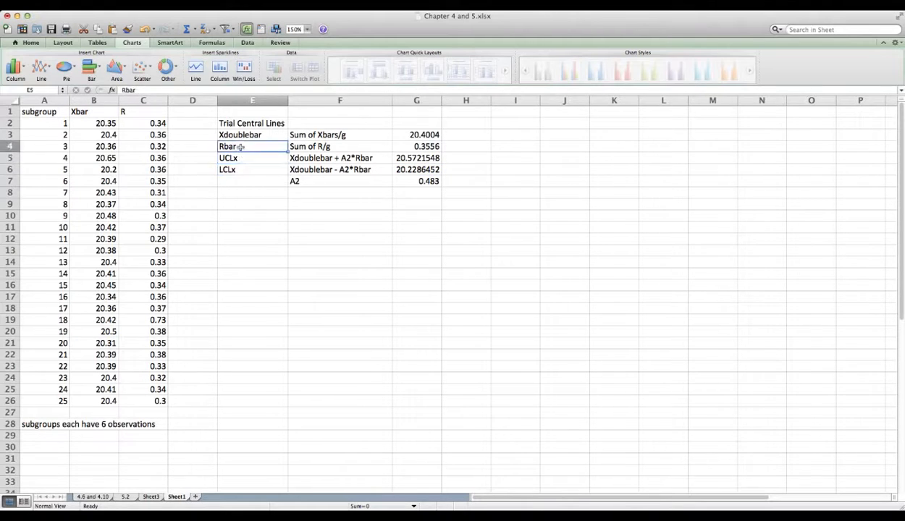
{"action": "left_click", "coordinate": [249, 194]}
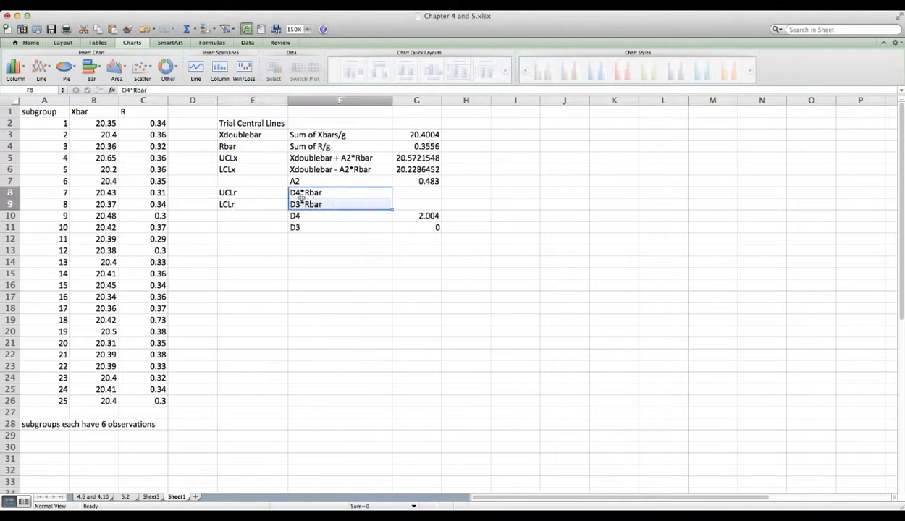
{"action": "left_click", "coordinate": [298, 194]}
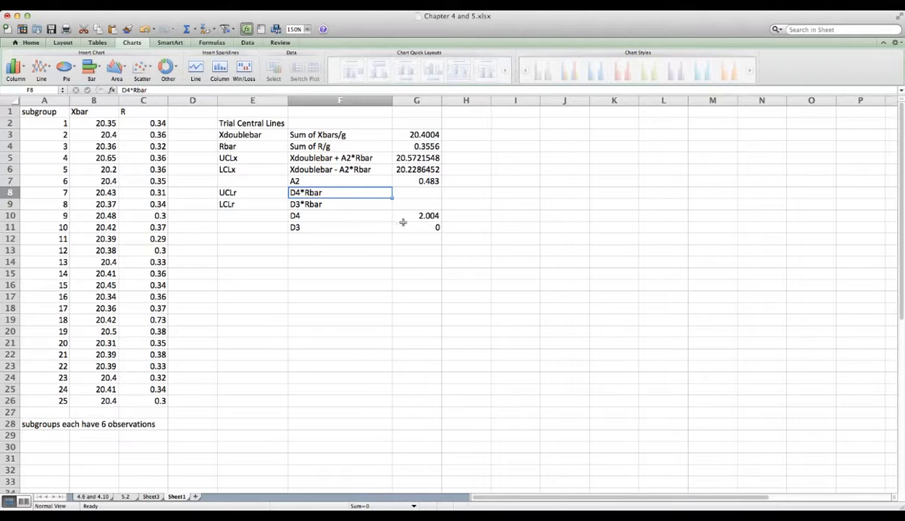
{"action": "left_click", "coordinate": [427, 217]}
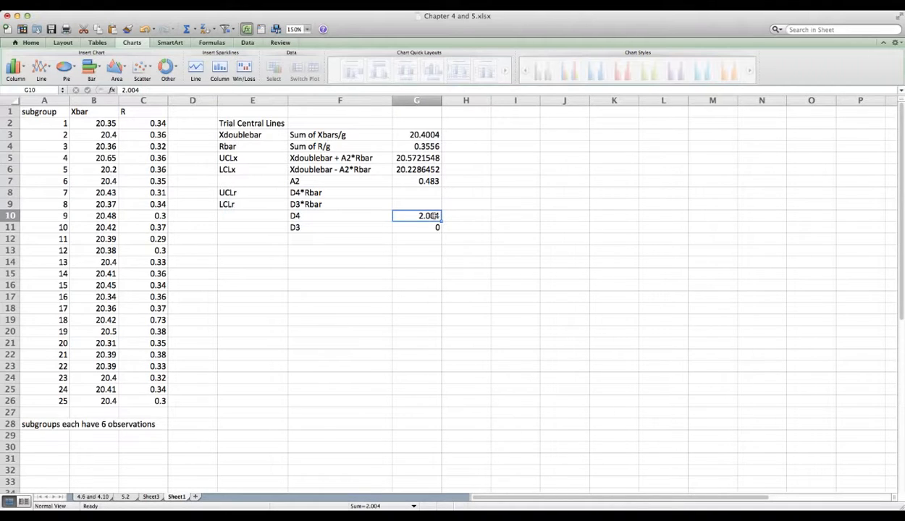
{"action": "left_click", "coordinate": [78, 426]}
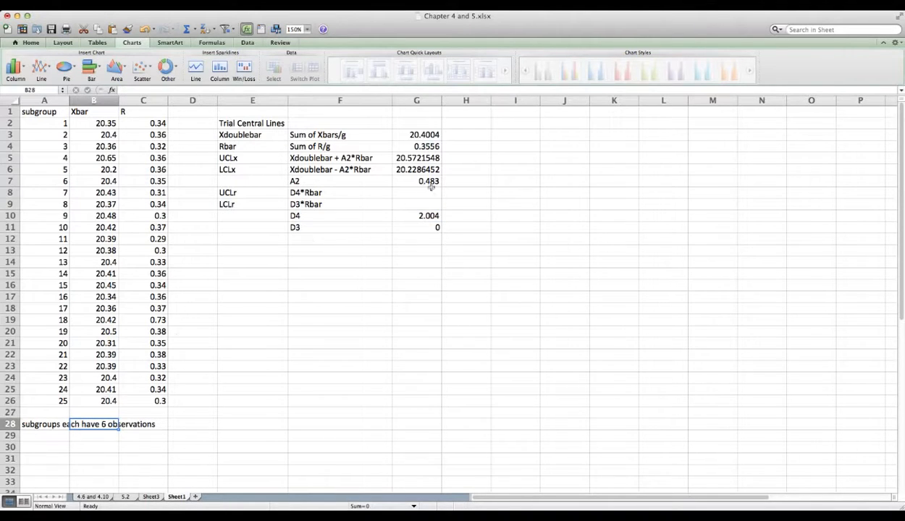
{"action": "left_click", "coordinate": [317, 206]}
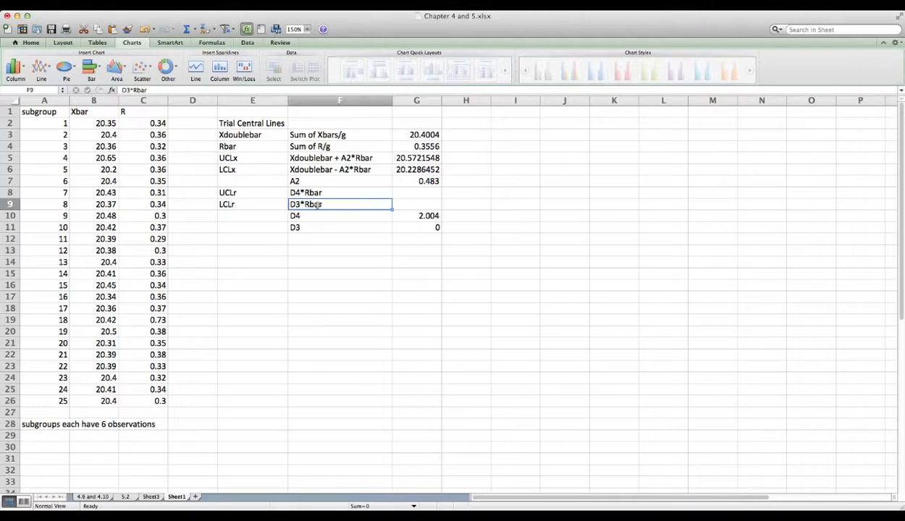
{"action": "left_click", "coordinate": [316, 227]}
{"action": "left_click", "coordinate": [403, 226]}
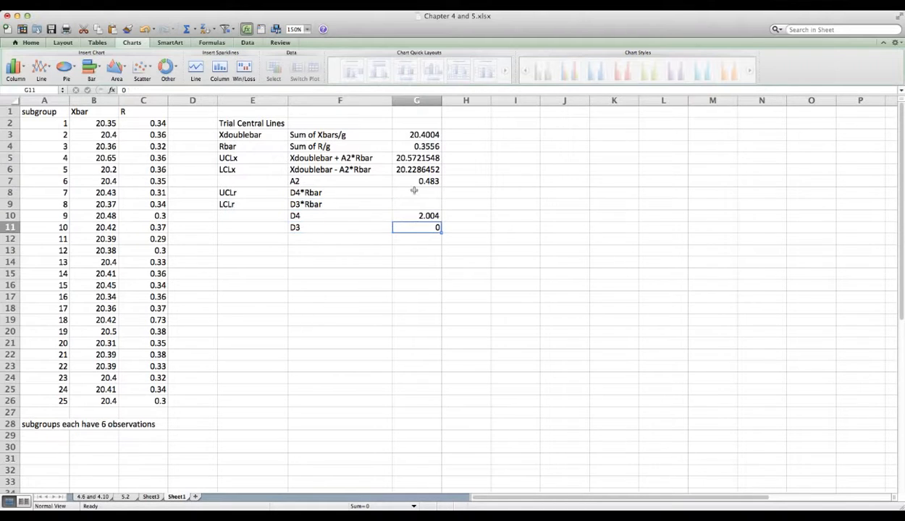
- Calculate UCLr in G8 by multiplying Rbar by D4, accepting the corrected formula =G4*G10
{"action": "left_click", "coordinate": [262, 194]}
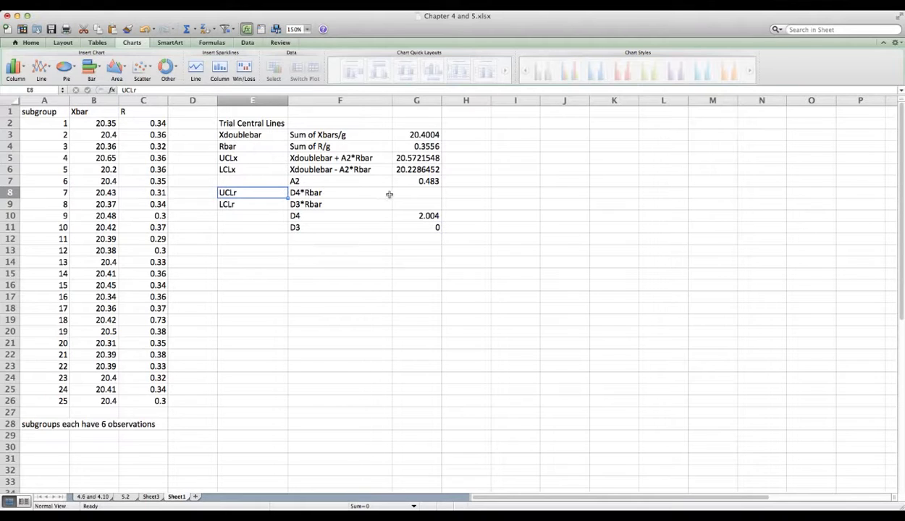
{"action": "left_click", "coordinate": [432, 192]}
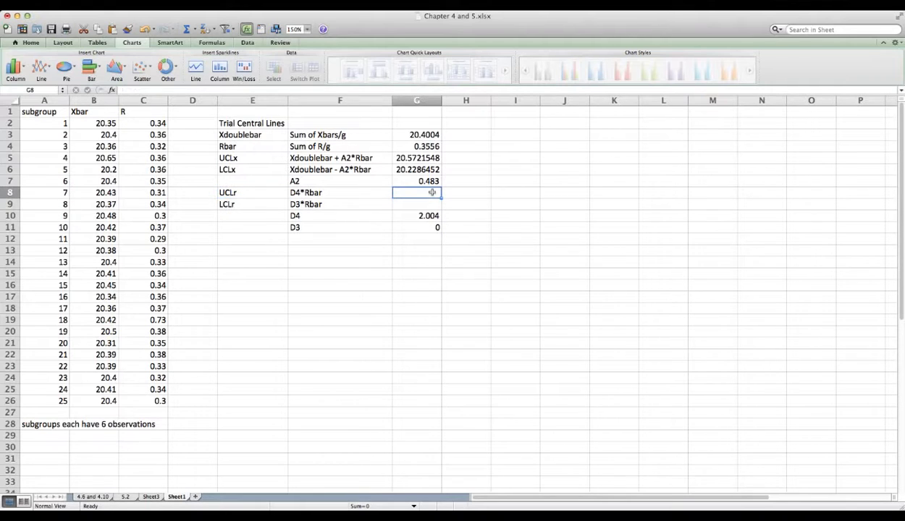
{"action": "type", "text": "=*"}
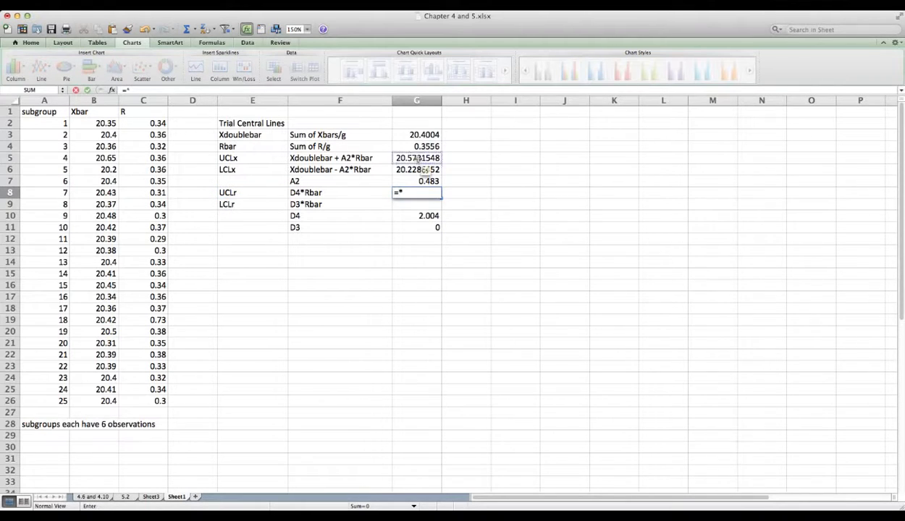
{"action": "left_click", "coordinate": [417, 147]}
{"action": "type", "text": "*"}
{"action": "left_click", "coordinate": [429, 217]}
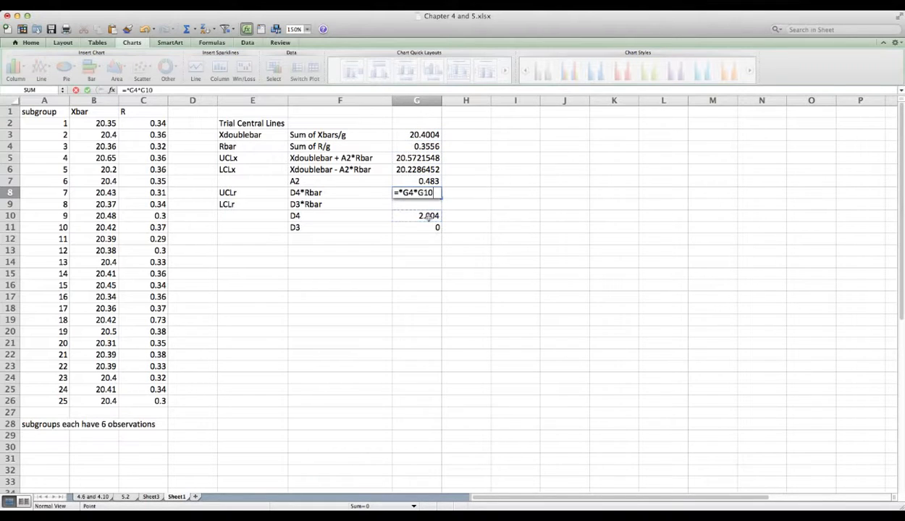
{"action": "key", "text": "Return"}
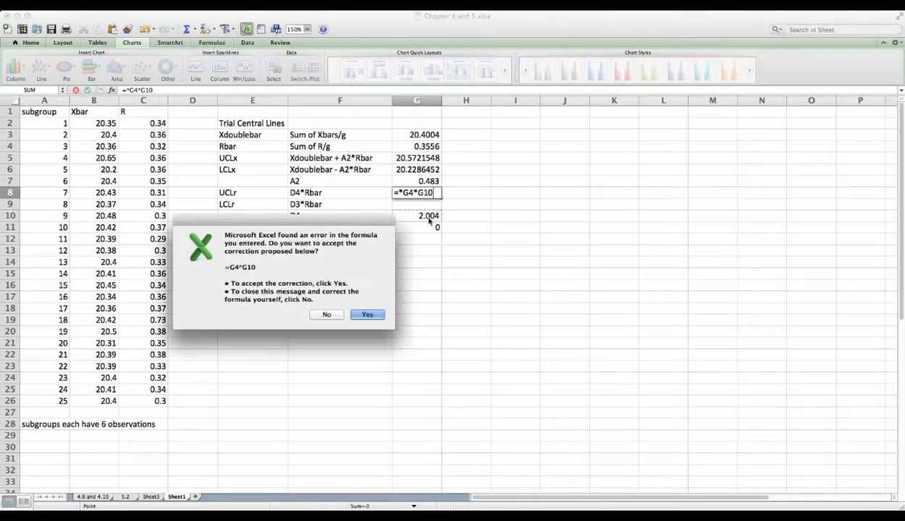
{"action": "key", "text": "Return"}
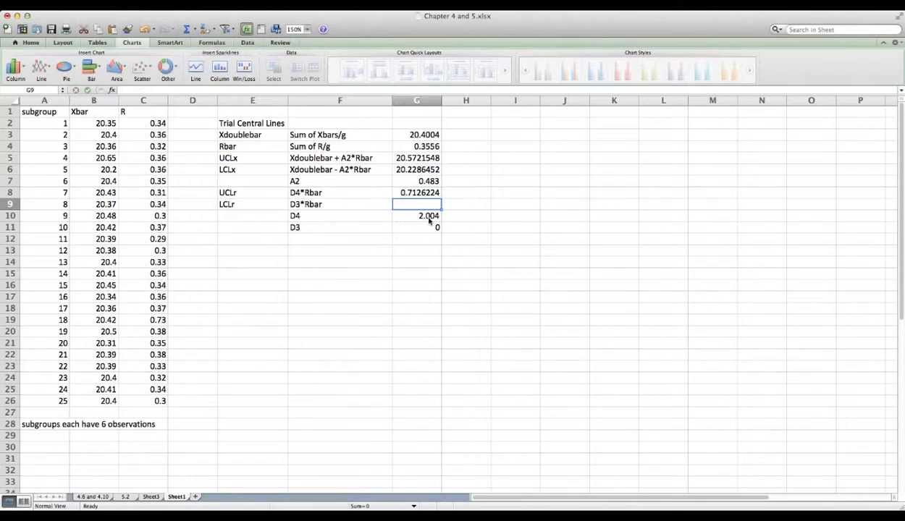
- Calculate LCLr in G9 by multiplying D3 by Rbar with the formula =G11*G4
{"action": "type", "text": "="}
{"action": "left_click", "coordinate": [427, 228]}
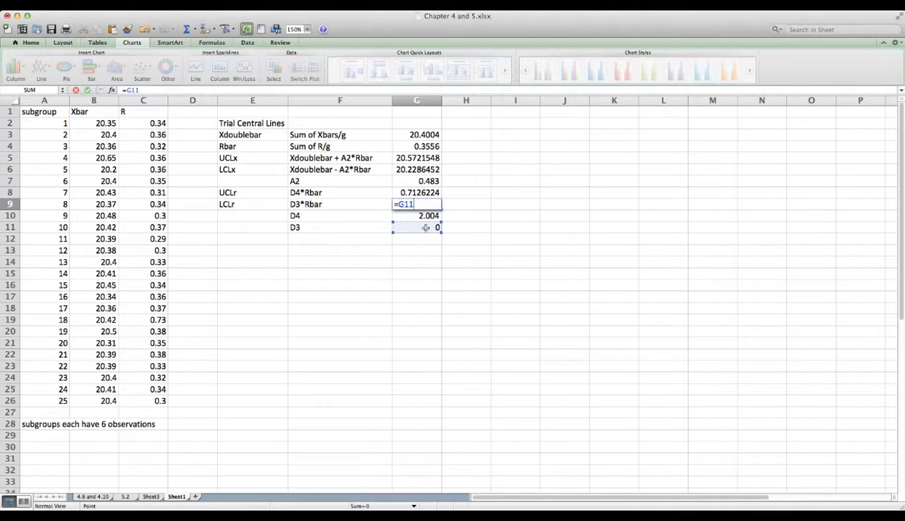
{"action": "type", "text": "*"}
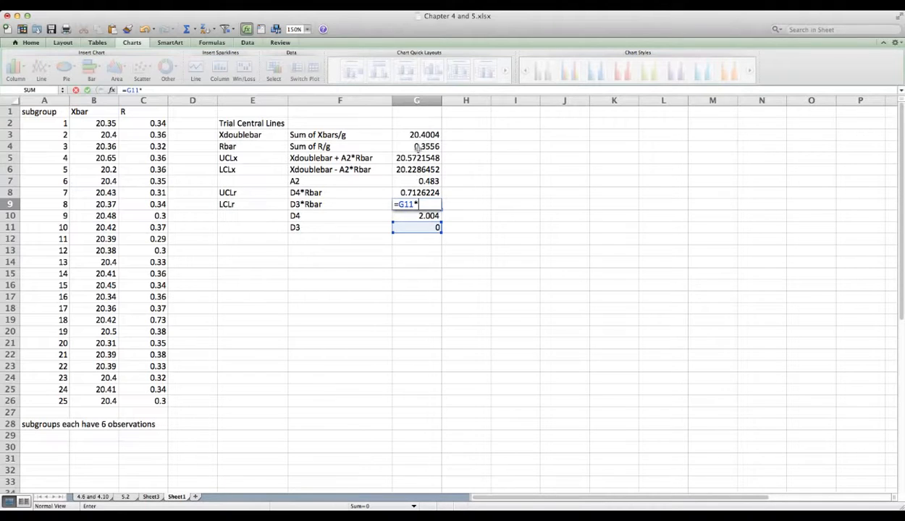
{"action": "left_click", "coordinate": [418, 147]}
{"action": "key", "text": "Return"}
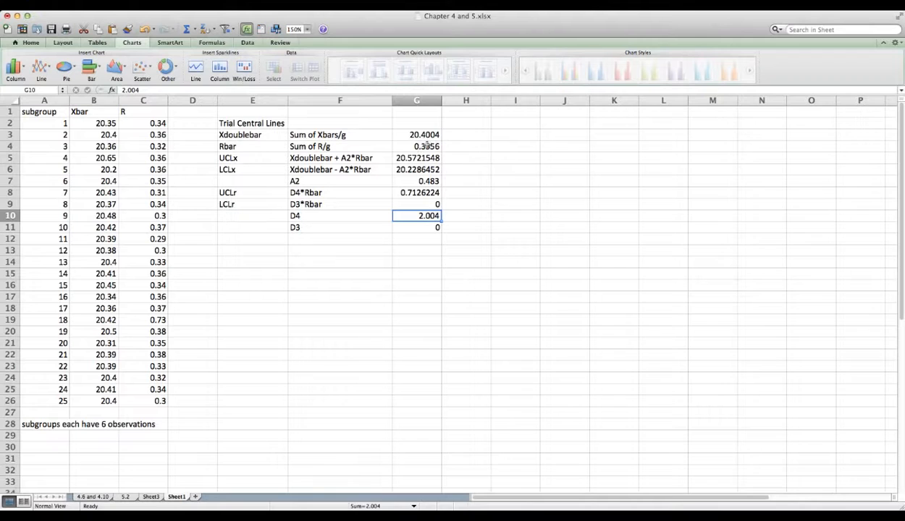
- Make the central line and control limit results in G3:G6 and G8:G9 bold
{"action": "left_click_drag", "start_coordinate": [422, 135], "coordinate": [420, 205]}
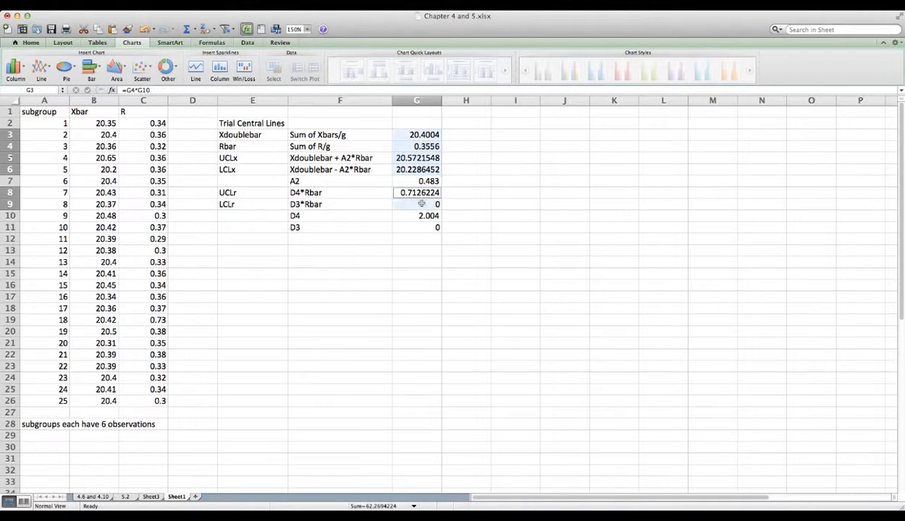
{"action": "key", "text": "super+b"}
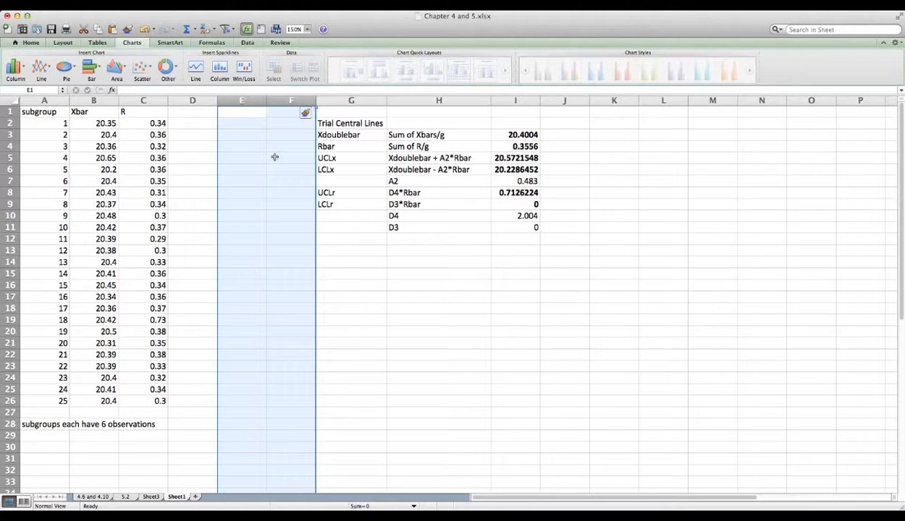
- Enter the column headings Xdoublebar, UCLx and LCLx in D1:F1, beside the R column
{"action": "left_click", "coordinate": [209, 114]}
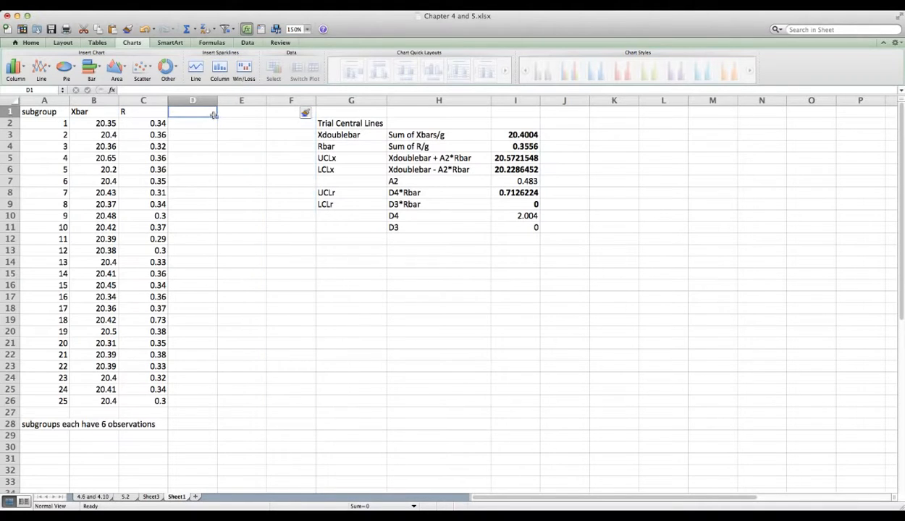
{"action": "type", "text": "X"}
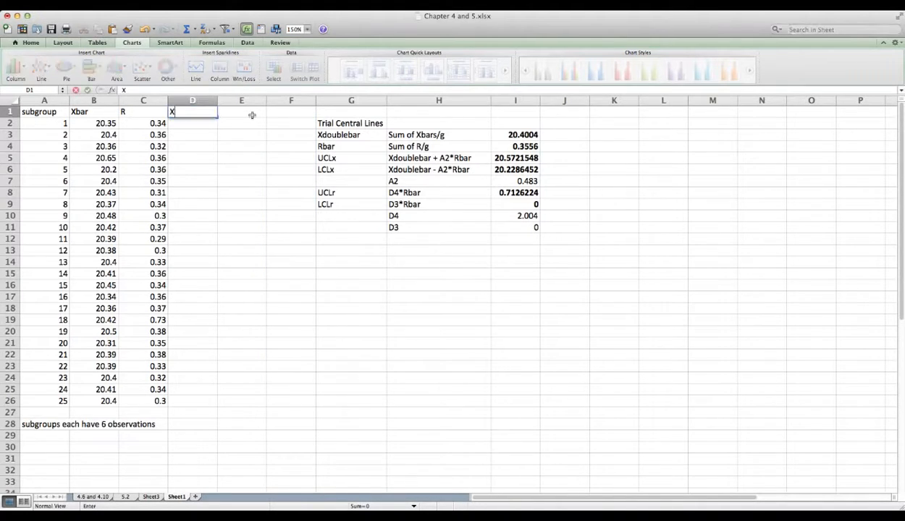
{"action": "type", "text": "doublebar"}
{"action": "left_click", "coordinate": [253, 117]}
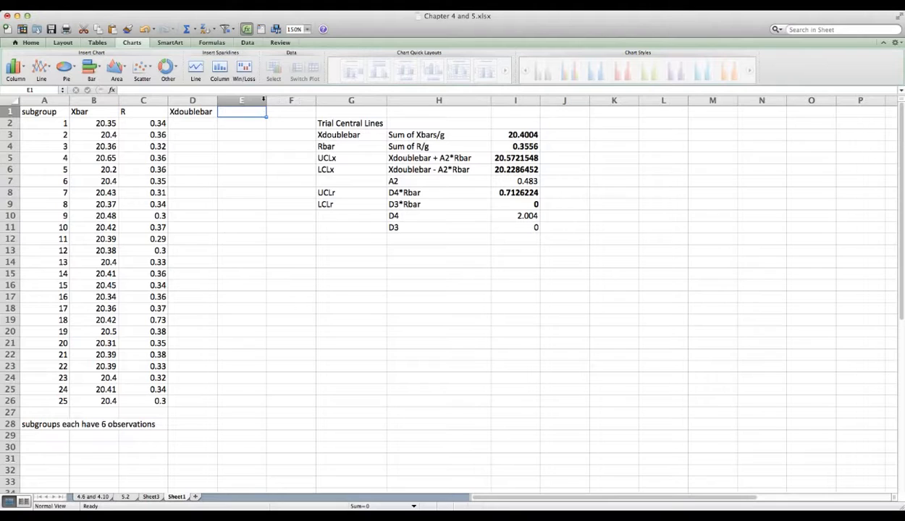
{"action": "type", "text": "UCL"}
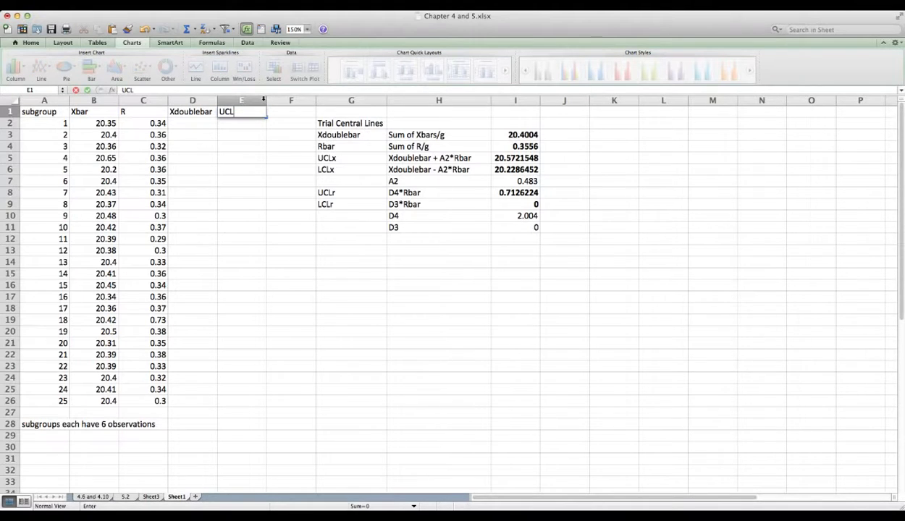
{"action": "type", "text": "x"}
{"action": "key", "text": "Tab"}
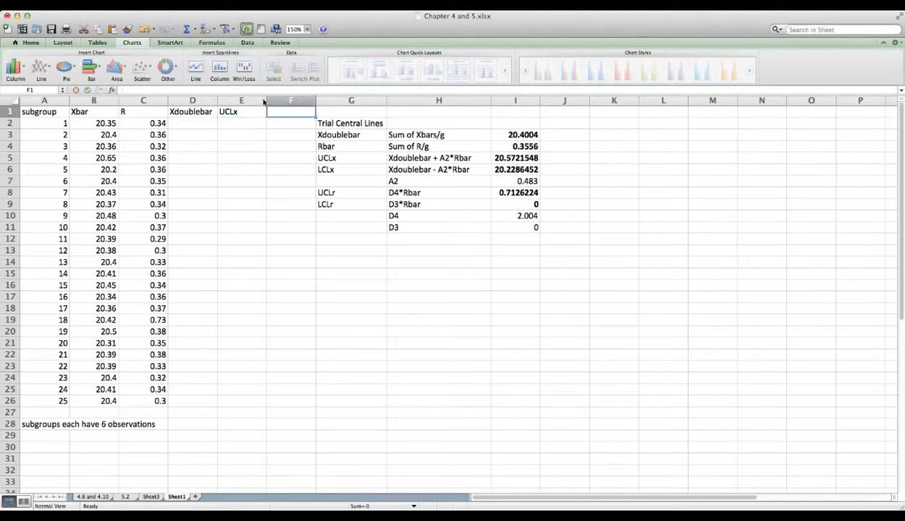
{"action": "type", "text": "LCL"}
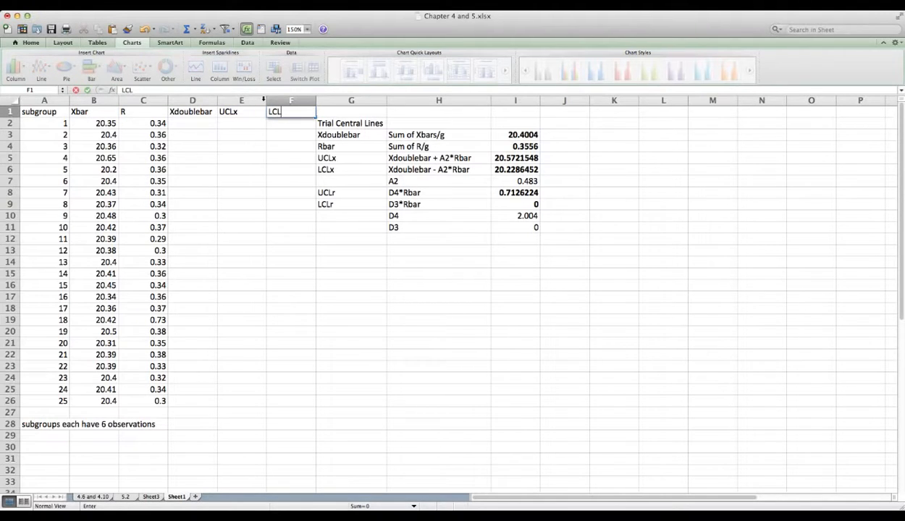
{"action": "type", "text": "x"}
{"action": "key", "text": "Return"}
- For subgroup 1, link D2 to the Xdoublebar result in I3 and E2 to the UCLx result in I5
{"action": "type", "text": "="}
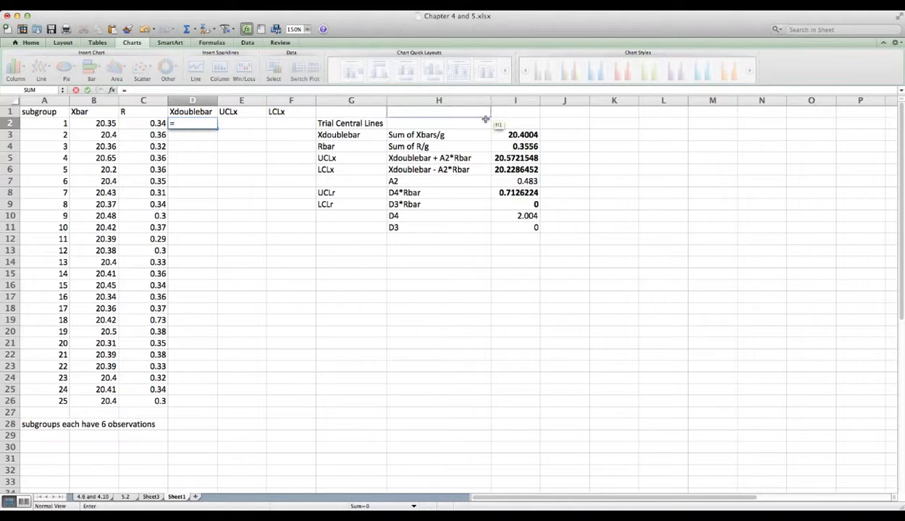
{"action": "left_click", "coordinate": [505, 135]}
{"action": "key", "text": "Return"}
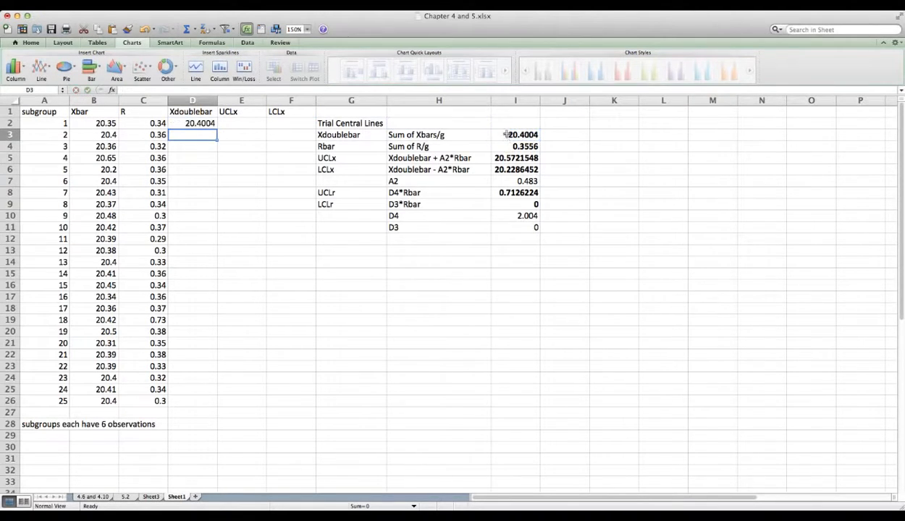
{"action": "key", "text": "Up"}
{"action": "key", "text": "Right"}
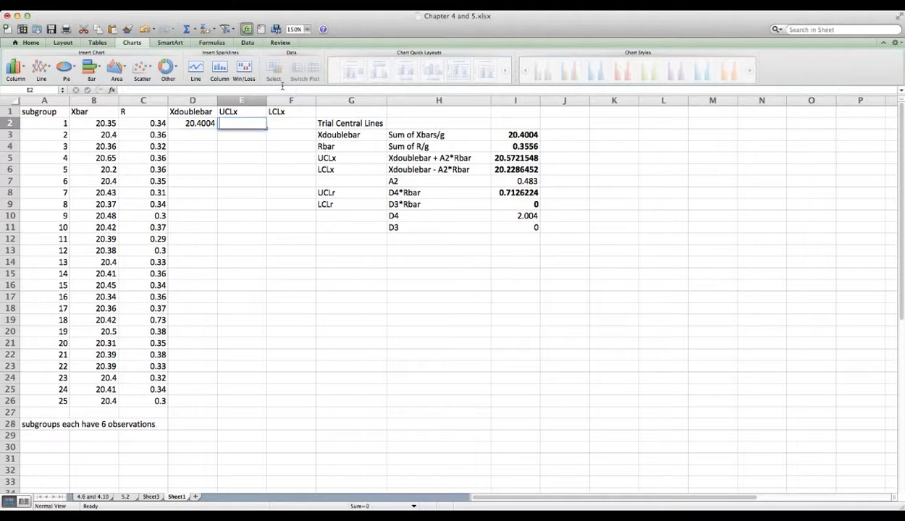
{"action": "type", "text": "="}
{"action": "left_click", "coordinate": [511, 158]}
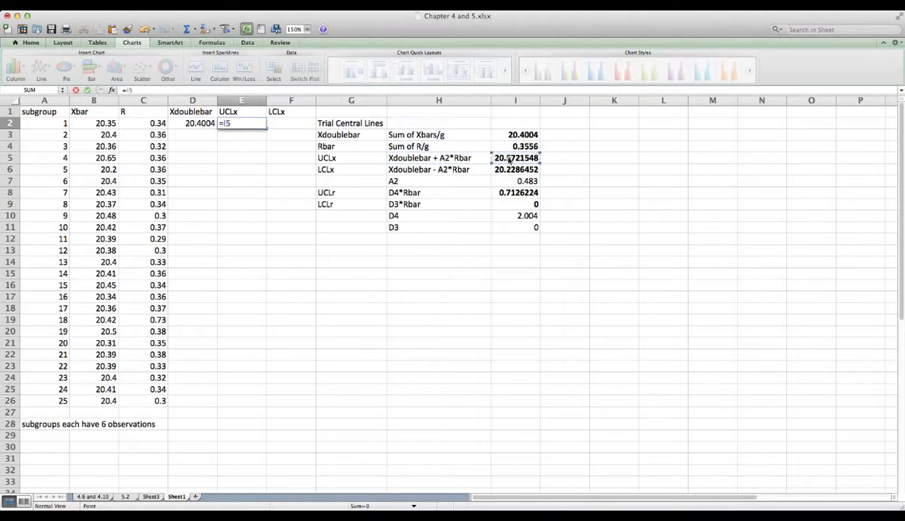
{"action": "key", "text": "Return"}
- Link F2 to the LCLx result in I6 for subgroup 1
{"action": "key", "text": "Up"}
{"action": "key", "text": "Right"}
{"action": "type", "text": "="}
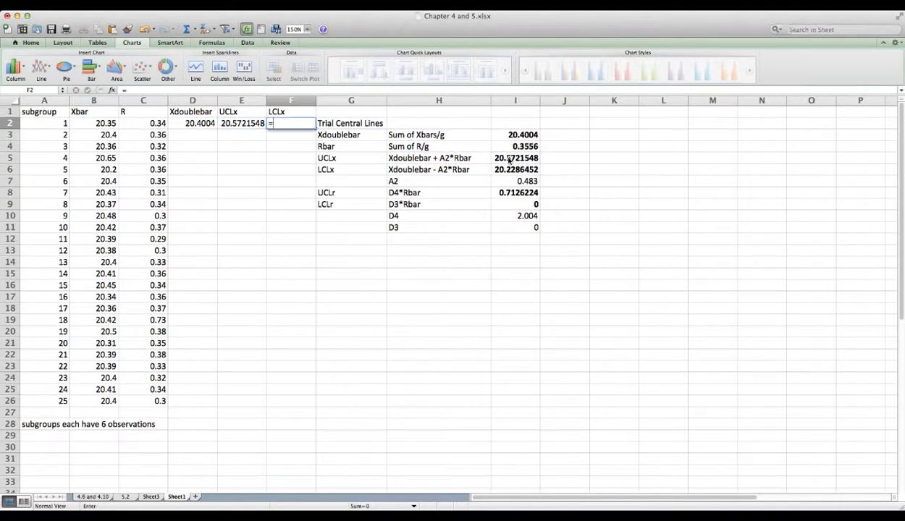
{"action": "left_click", "coordinate": [526, 169]}
{"action": "key", "text": "Return"}
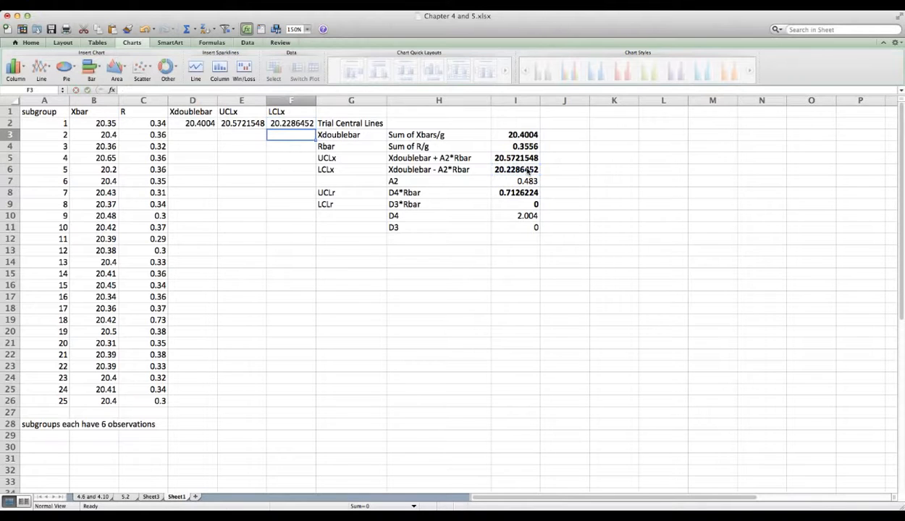
- Insert three blank columns before the trial central lines block in columns G to I
{"action": "left_click_drag", "start_coordinate": [331, 100], "coordinate": [482, 101]}
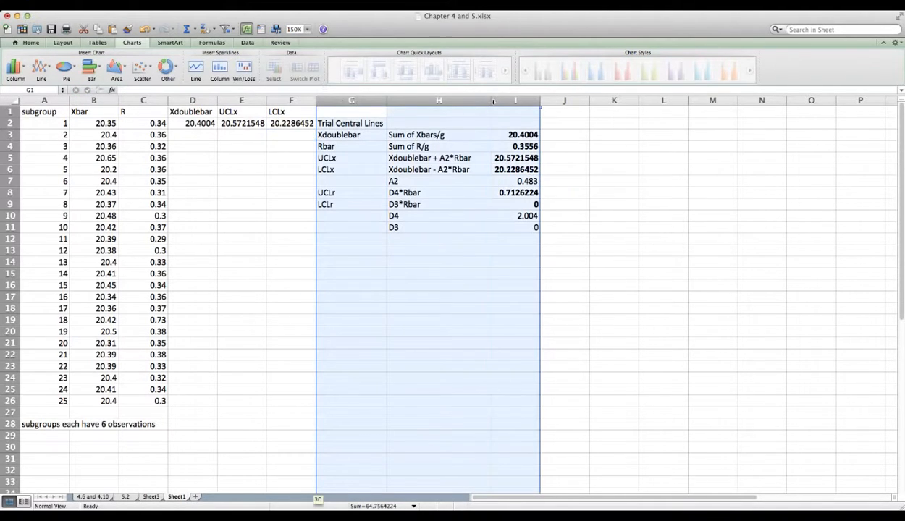
{"action": "right_click", "coordinate": [487, 103]}
{"action": "left_click", "coordinate": [510, 160]}
- Enter the column headings Rbar, UCLr and LCLr in G1:I1, beside the LCLx column
{"action": "left_click", "coordinate": [365, 116]}
{"action": "left_click", "coordinate": [353, 116]}
{"action": "type", "text": "Rbar"}
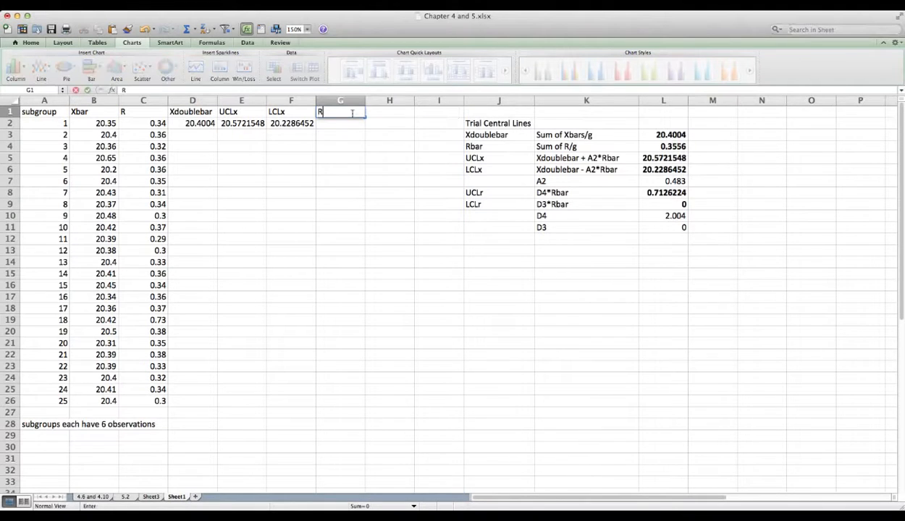
{"action": "key", "text": "Tab"}
{"action": "type", "text": "UCL"}
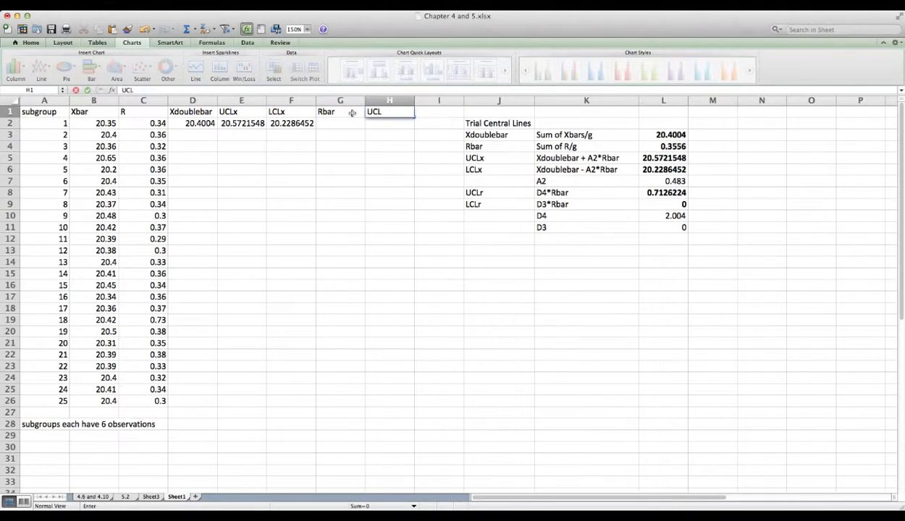
{"action": "type", "text": "r"}
{"action": "key", "text": "Tab"}
{"action": "type", "text": "LCL"}
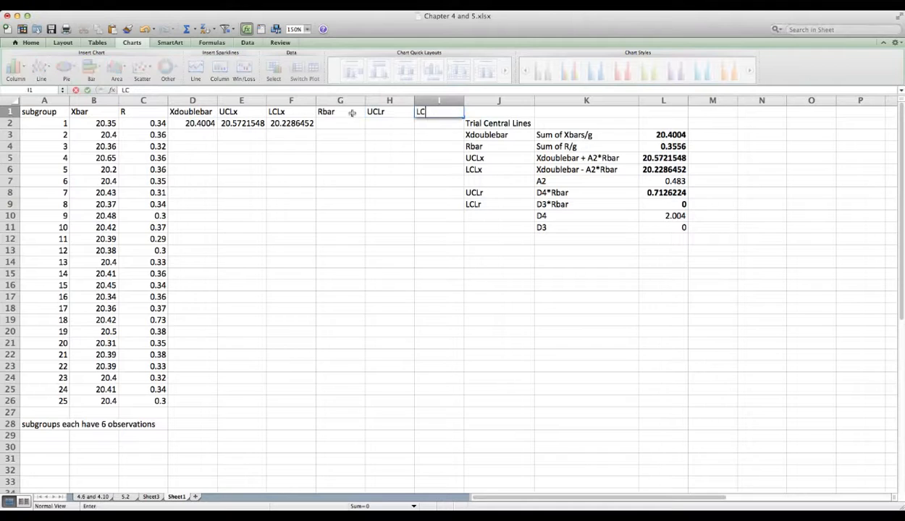
{"action": "type", "text": "r"}
{"action": "key", "text": "Return"}
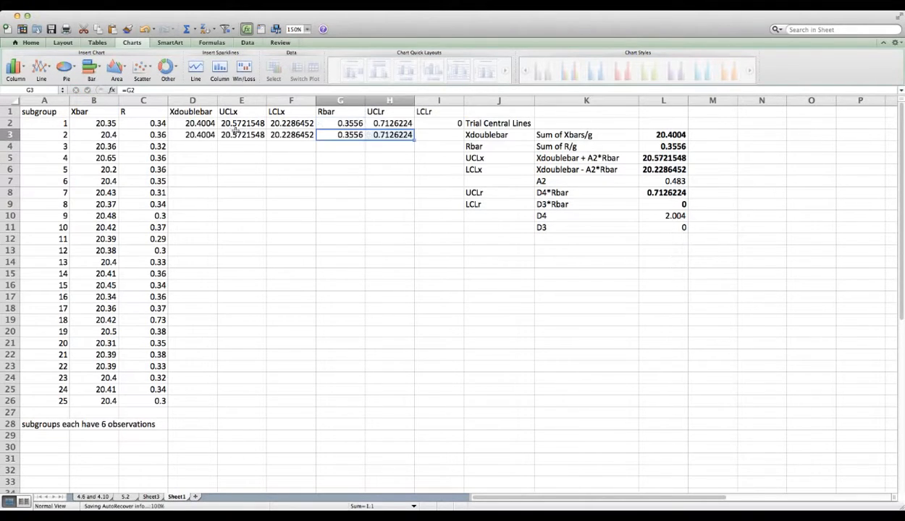
- Fill the central line and limit formulas in D3:H3 down to row 26 for all subgroups
{"action": "key", "text": "shift+Left"}
{"action": "key", "text": "shift+Left"}
{"action": "key", "text": "shift+Left"}
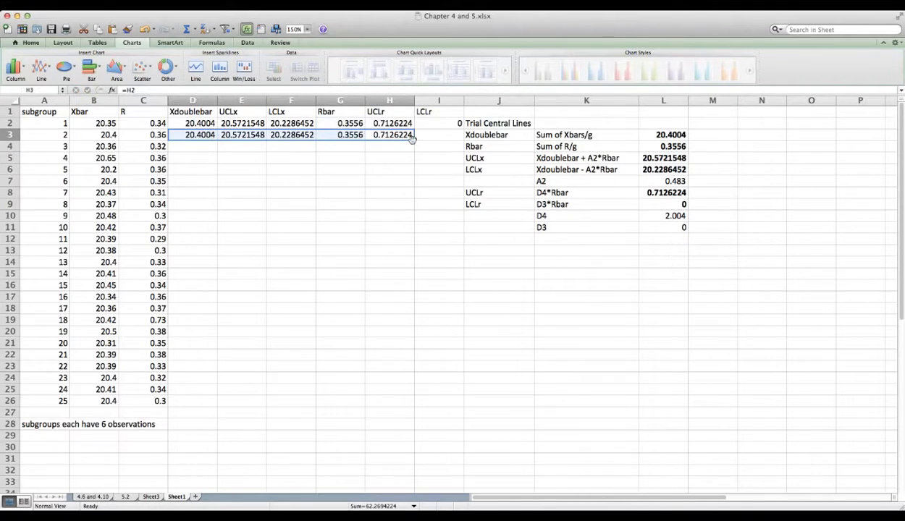
{"action": "left_click_drag", "start_coordinate": [413, 140], "coordinate": [388, 402]}
{"action": "left_click", "coordinate": [440, 287]}
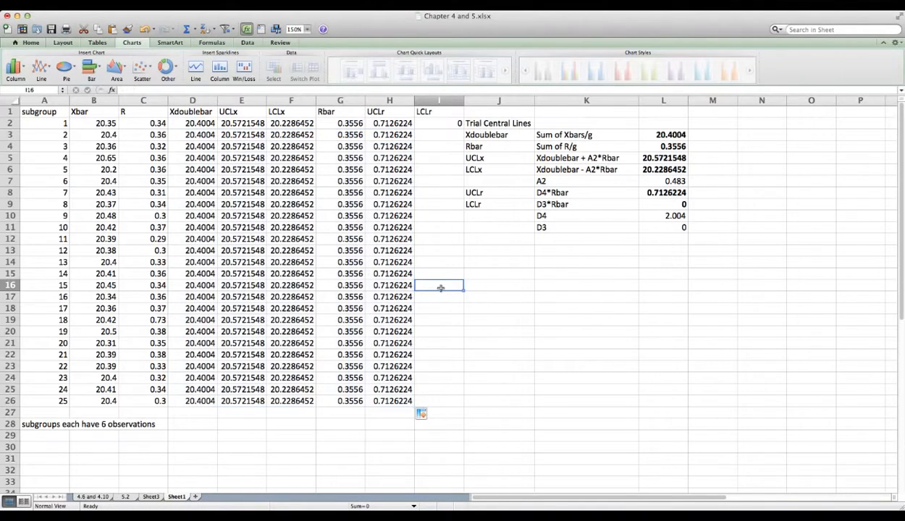
{"action": "left_click", "coordinate": [23, 69]}
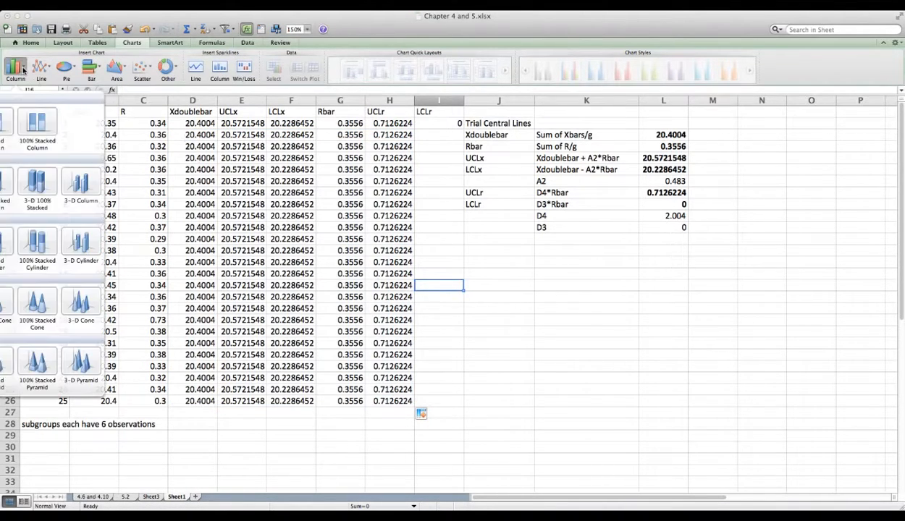
{"action": "left_click", "coordinate": [2, 121]}
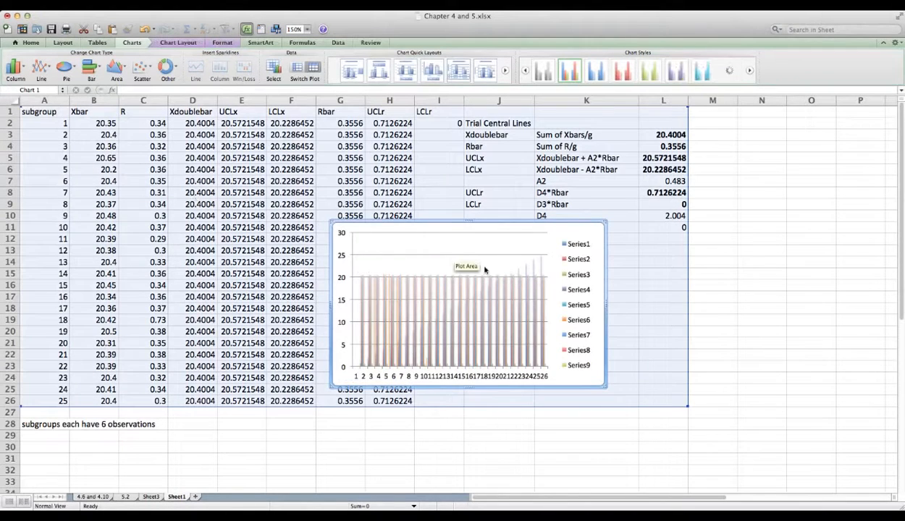
{"action": "key", "text": "Delete"}
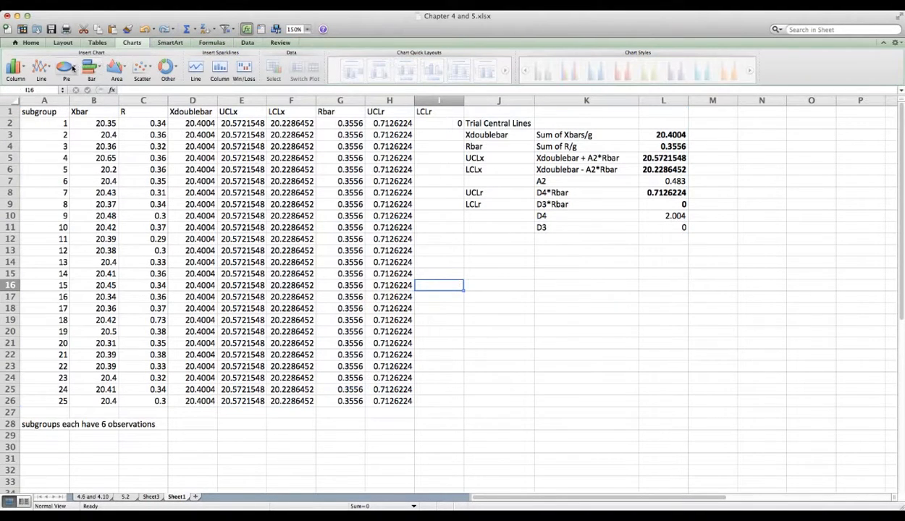
- Insert a marked line chart and remove all default series from its data source
{"action": "left_click", "coordinate": [41, 69]}
{"action": "left_click", "coordinate": [9, 170]}
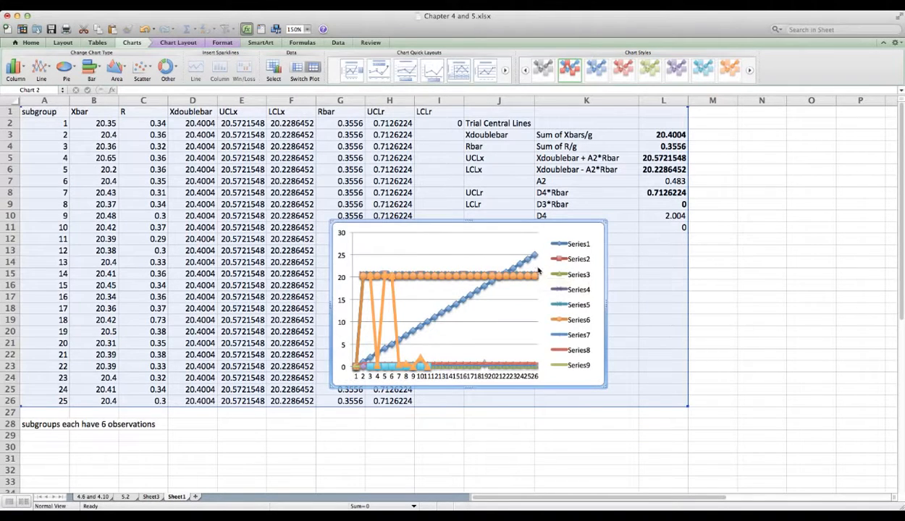
{"action": "right_click", "coordinate": [538, 270]}
{"action": "left_click", "coordinate": [558, 303]}
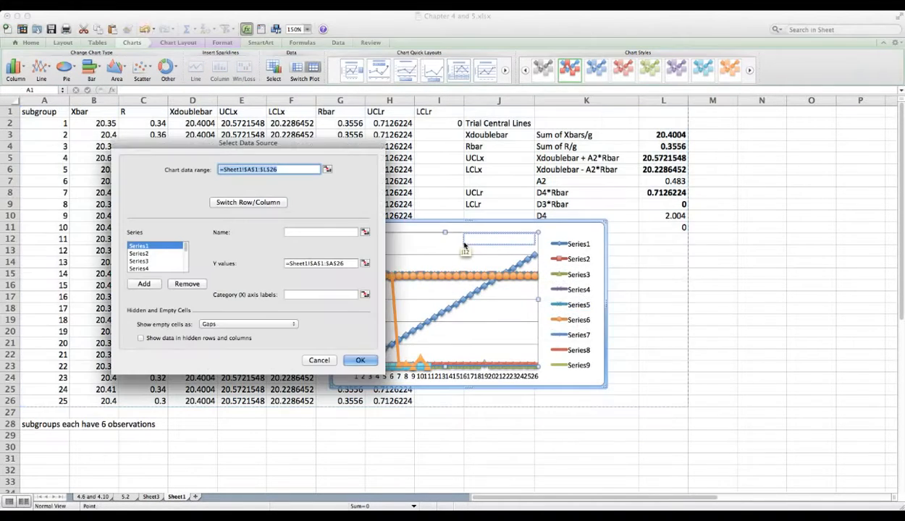
{"action": "left_click", "coordinate": [187, 284]}
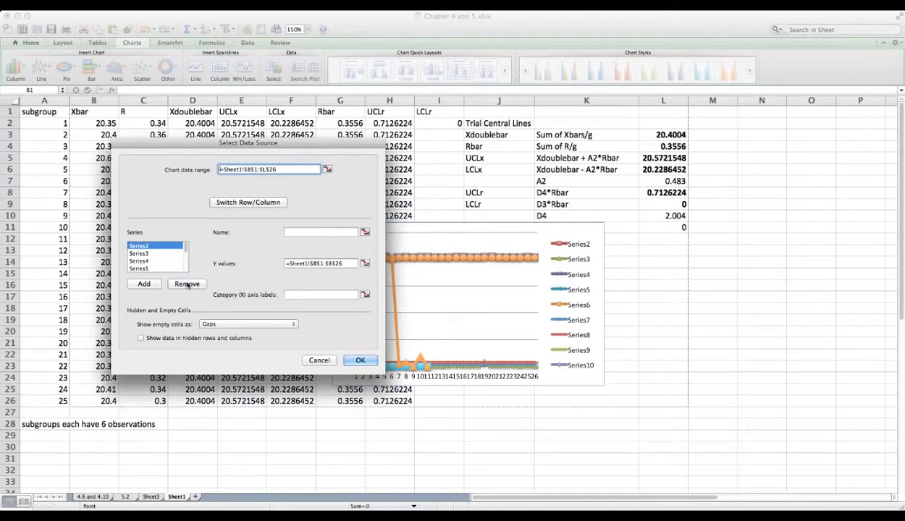
{"action": "left_click", "coordinate": [187, 284]}
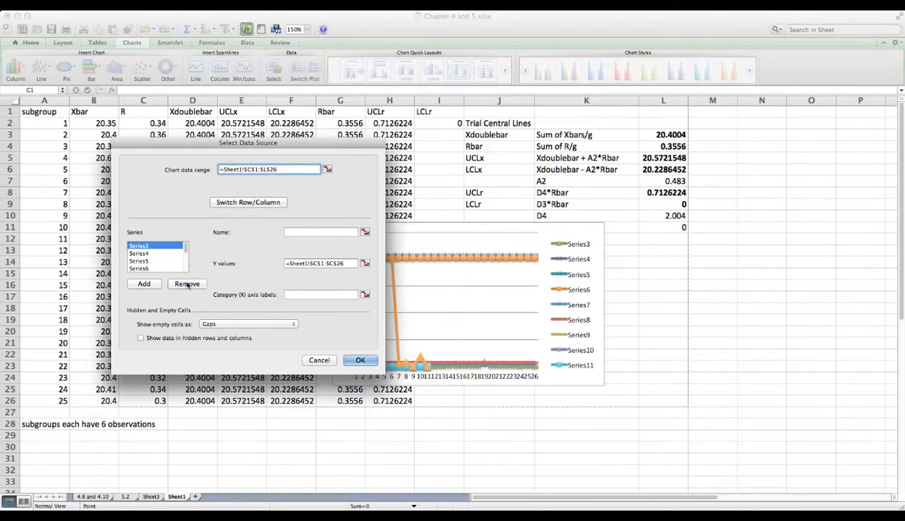
{"action": "left_click", "coordinate": [163, 261]}
{"action": "left_click", "coordinate": [177, 284]}
{"action": "left_click", "coordinate": [177, 286]}
{"action": "left_click", "coordinate": [177, 285]}
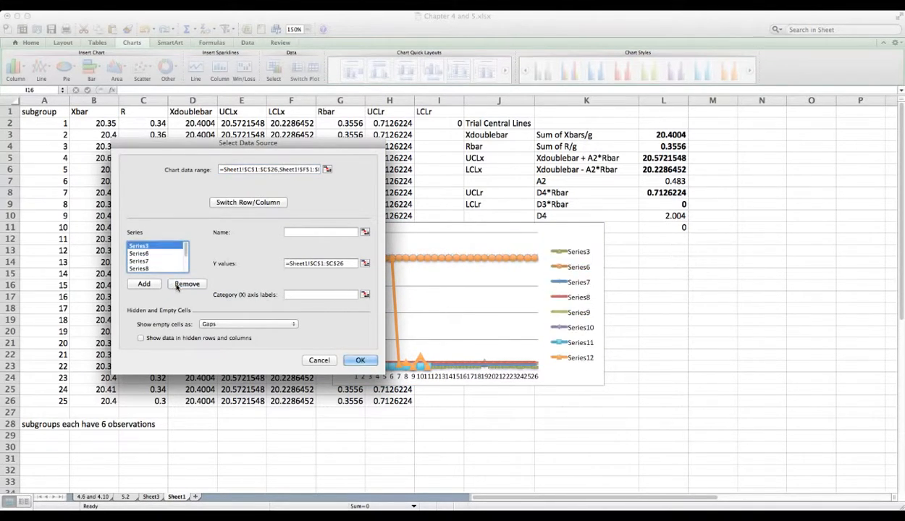
{"action": "left_click", "coordinate": [177, 285]}
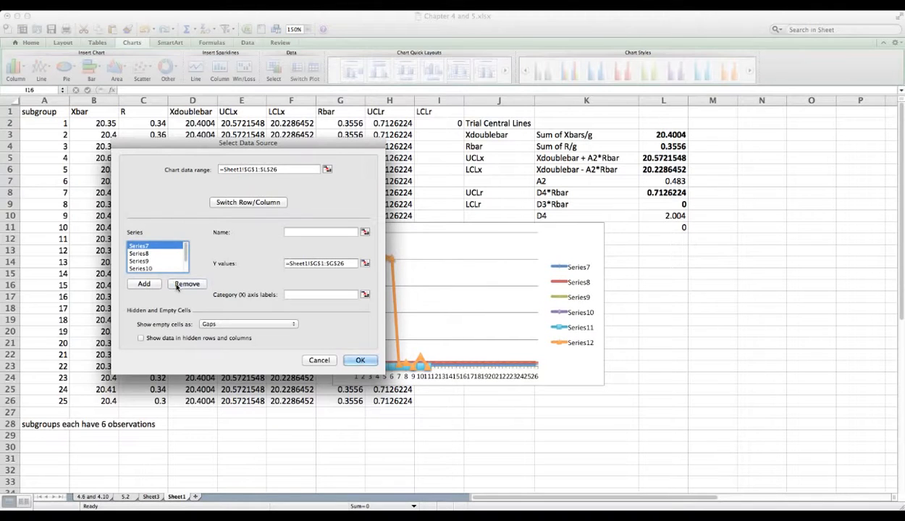
{"action": "left_click", "coordinate": [159, 269]}
{"action": "left_click", "coordinate": [184, 285]}
{"action": "left_click", "coordinate": [185, 286]}
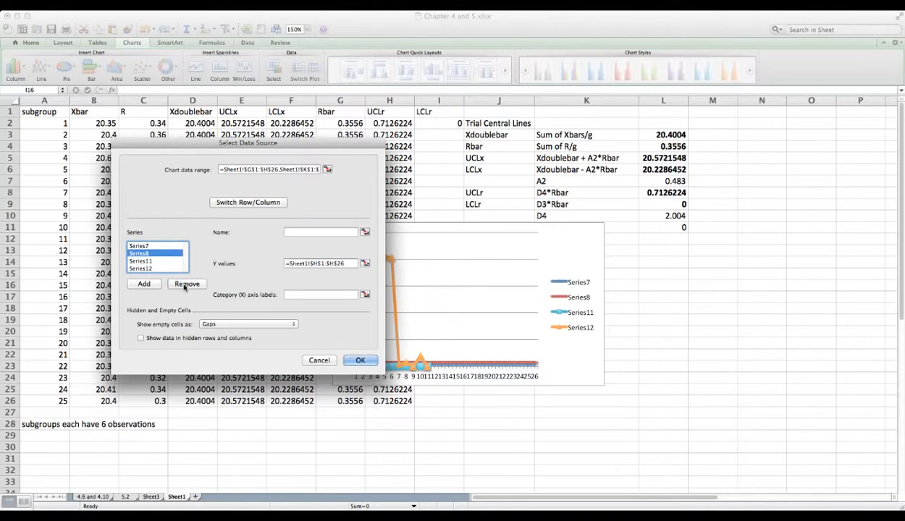
{"action": "left_click", "coordinate": [185, 285]}
{"action": "left_click", "coordinate": [186, 285]}
{"action": "left_click", "coordinate": [186, 284]}
{"action": "left_click", "coordinate": [186, 284]}
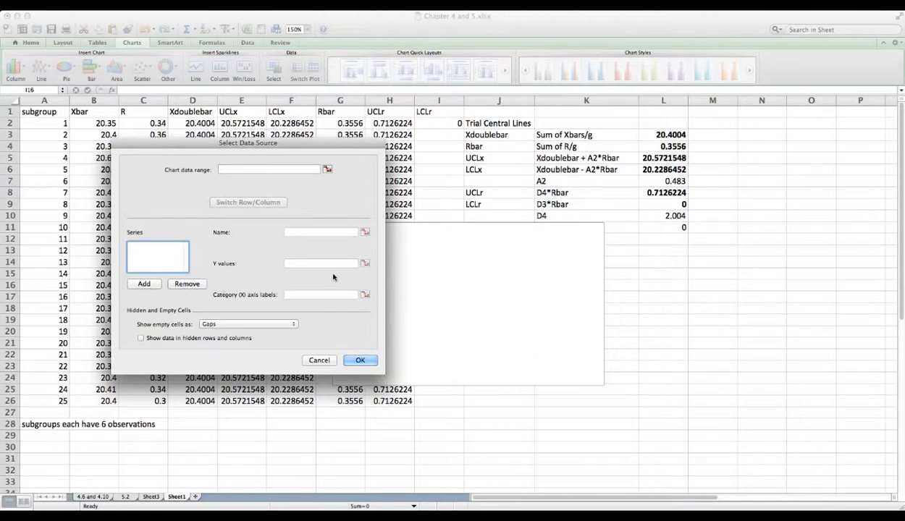
- Add a chart series named "actual data" with Y values B2:B26 and category axis labels A2:A26
{"action": "left_click", "coordinate": [145, 283]}
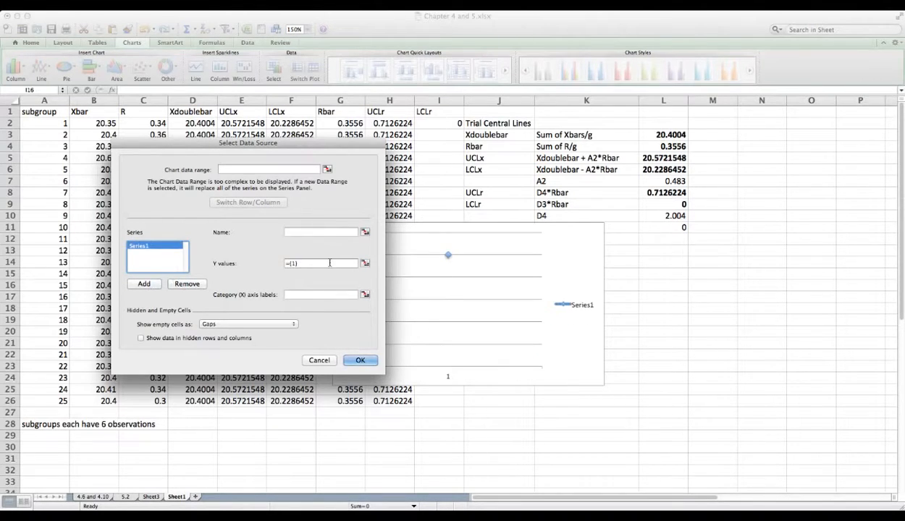
{"action": "left_click", "coordinate": [320, 232]}
{"action": "type", "text": "actual data"}
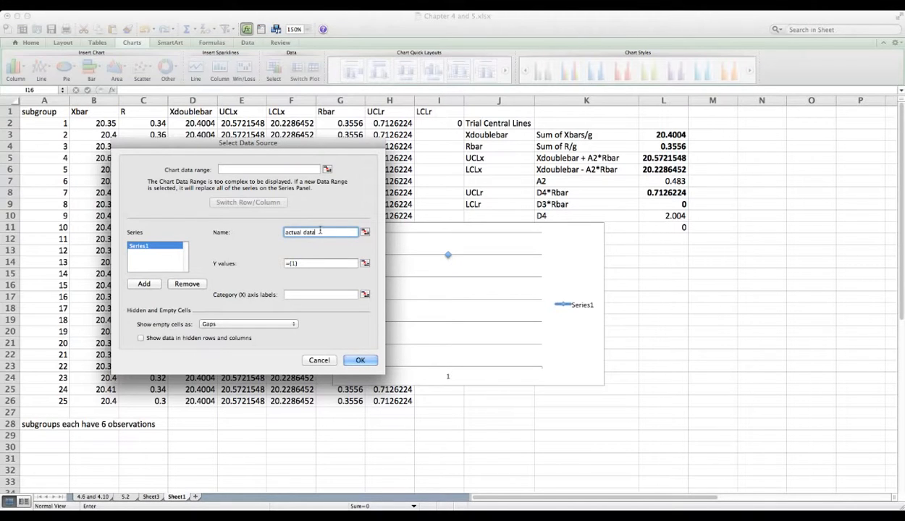
{"action": "left_click", "coordinate": [366, 265]}
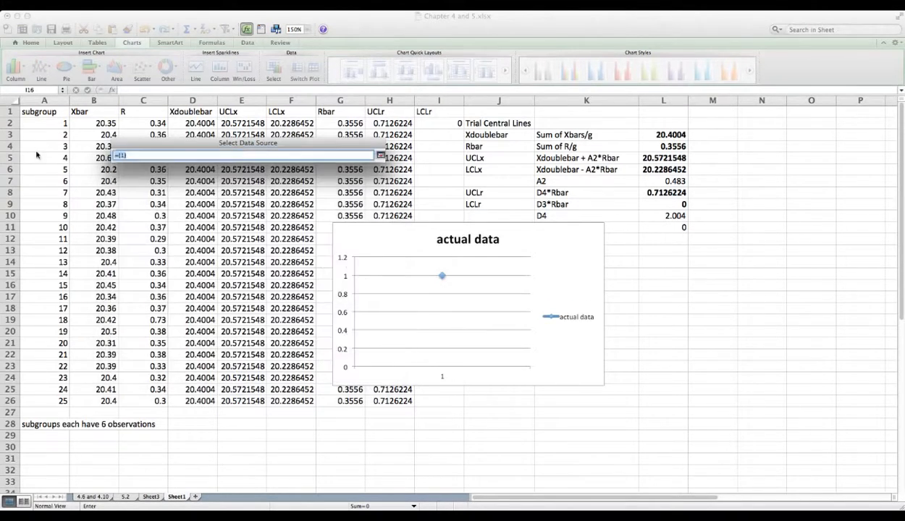
{"action": "left_click_drag", "start_coordinate": [90, 125], "coordinate": [103, 401]}
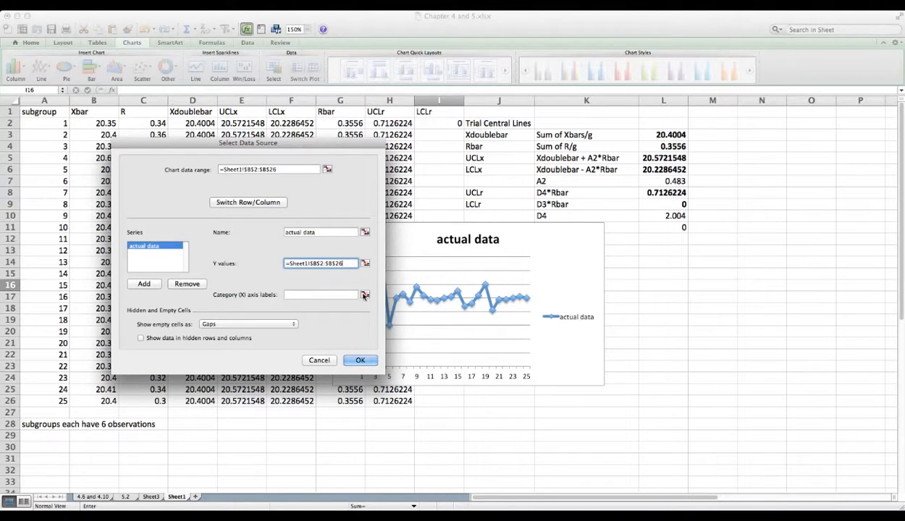
{"action": "left_click", "coordinate": [364, 295]}
{"action": "left_click_drag", "start_coordinate": [45, 123], "coordinate": [45, 400]}
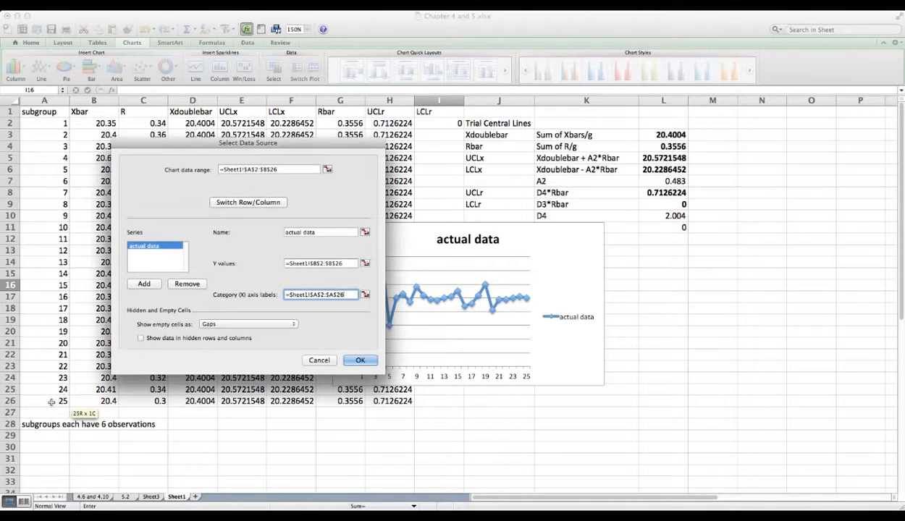
- Add a chart series named Xdoublebar with Y values D2:D26 and category axis labels A2:A26
{"action": "left_click", "coordinate": [145, 284]}
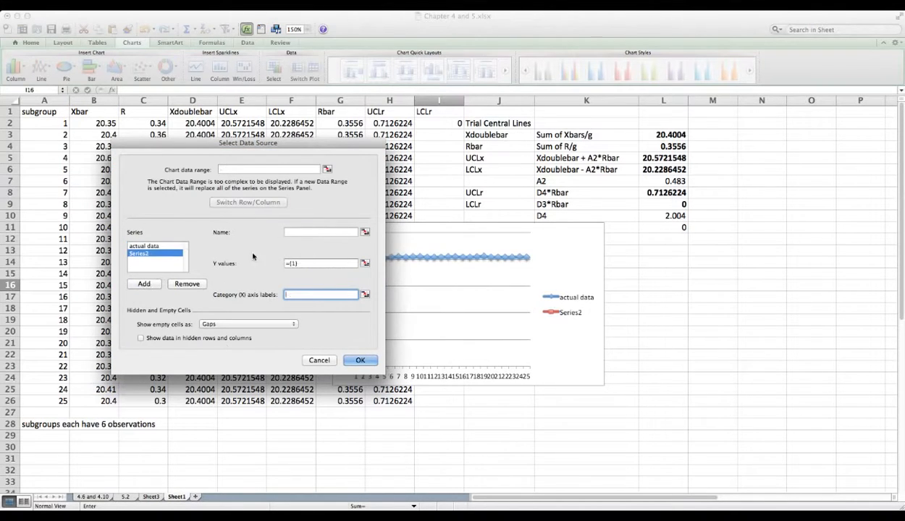
{"action": "left_click", "coordinate": [330, 232]}
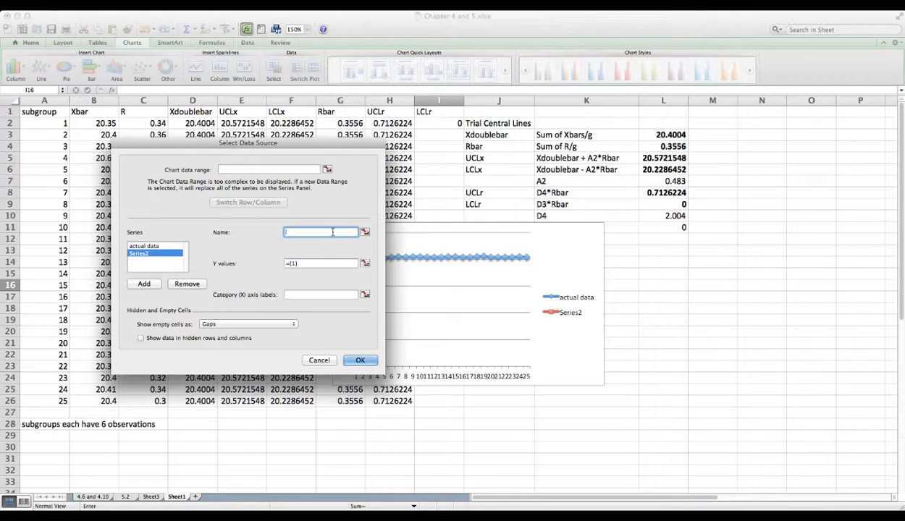
{"action": "type", "text": "Xdoublebar"}
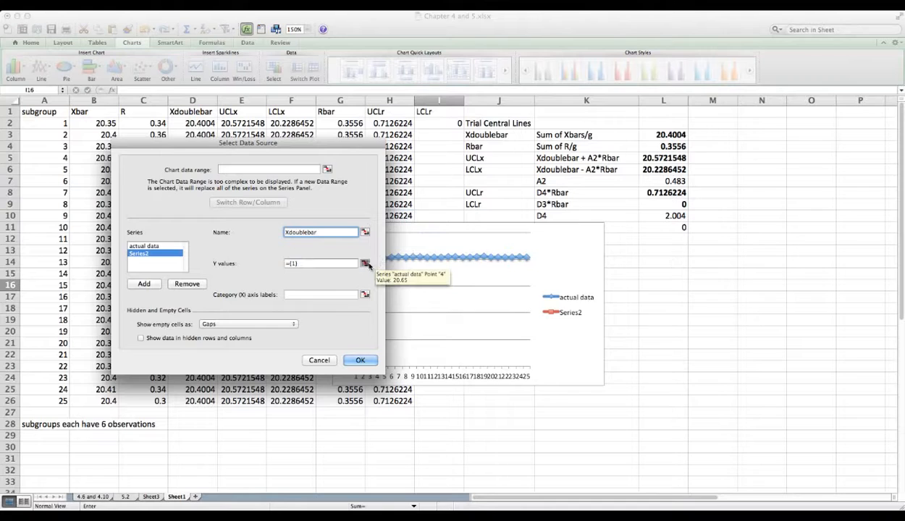
{"action": "key", "text": "Return"}
{"action": "left_click_drag", "start_coordinate": [194, 123], "coordinate": [197, 402]}
{"action": "key", "text": "Return"}
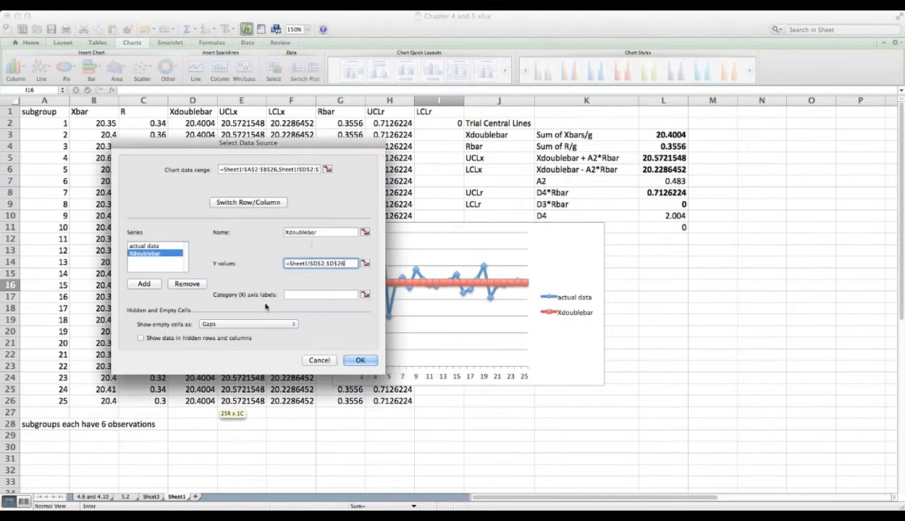
{"action": "left_click", "coordinate": [367, 296]}
{"action": "left_click_drag", "start_coordinate": [41, 125], "coordinate": [52, 396]}
{"action": "key", "text": "Return"}
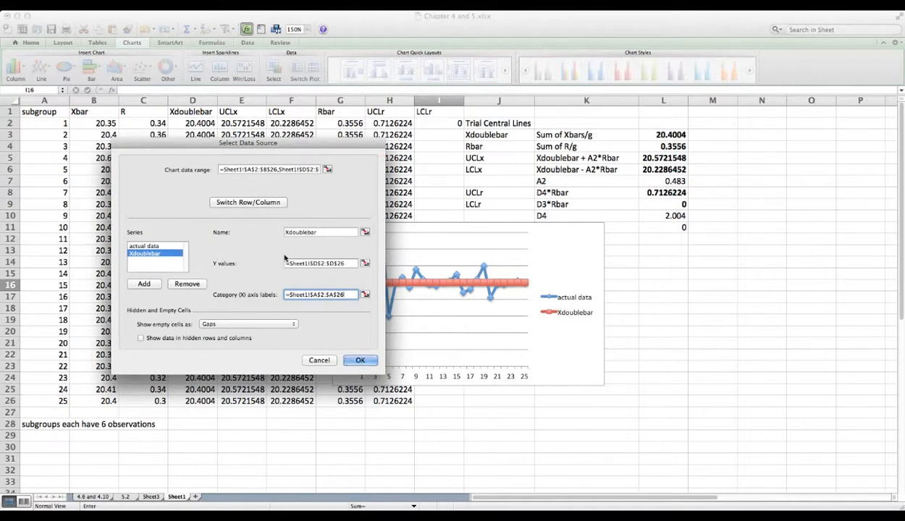
- Add the UCL and LCL series to the line chart and apply the data source
{"action": "left_click", "coordinate": [146, 284]}
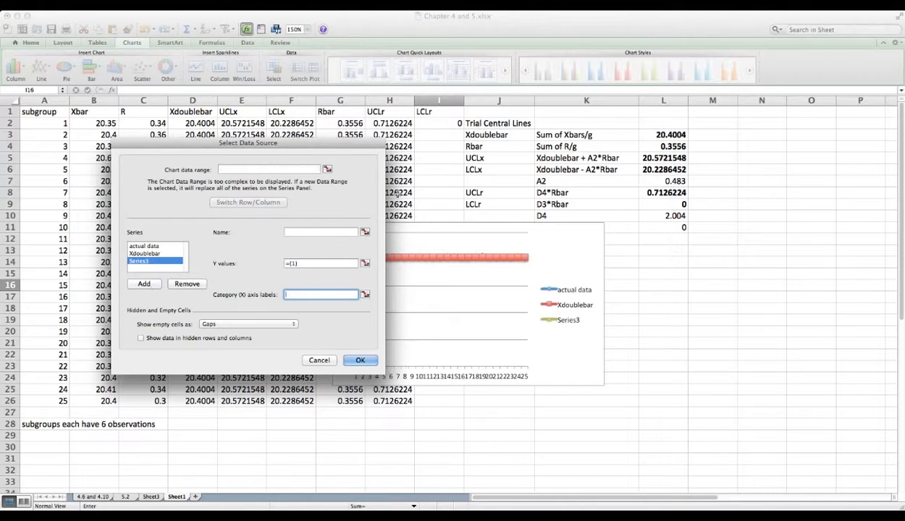
{"action": "left_click", "coordinate": [353, 232]}
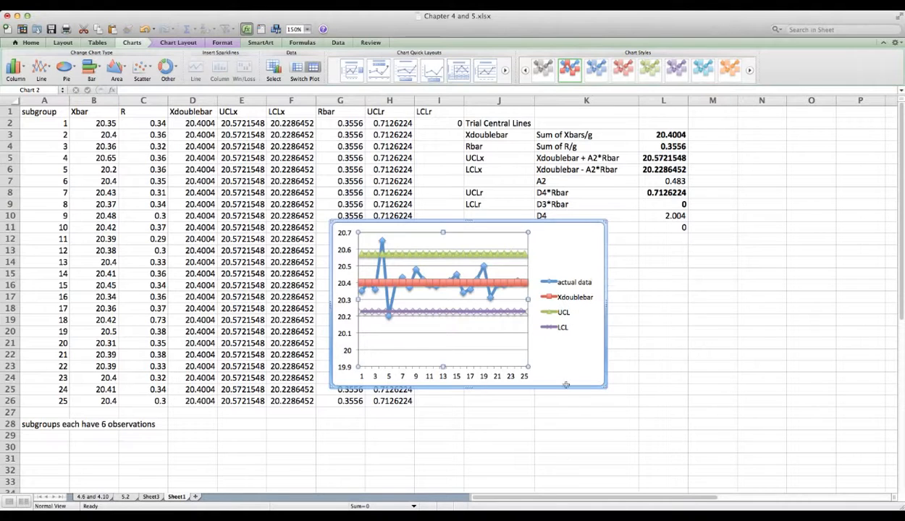
{"action": "left_click", "coordinate": [594, 251]}
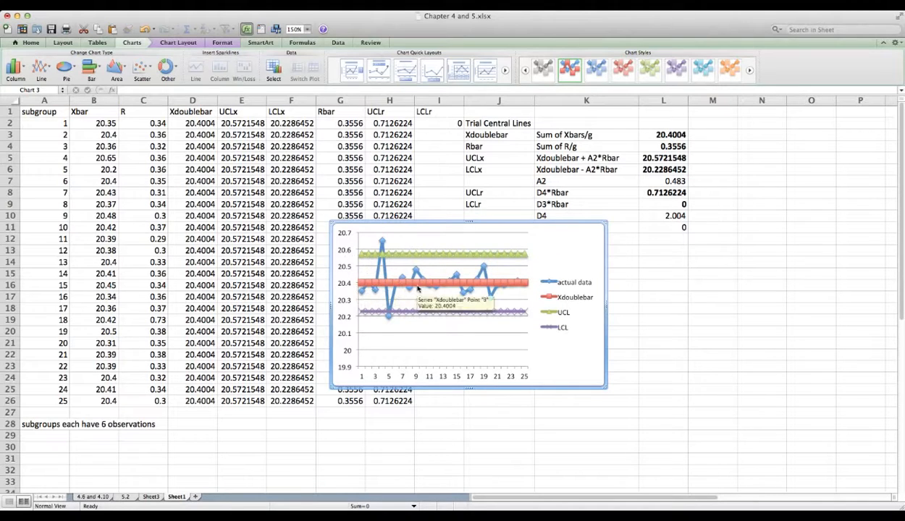
- Replace the line chart with the prepared Xbar chart of Xbar, UCL, LCL and X double bar, and paste the R chart below it
{"action": "left_click", "coordinate": [591, 239]}
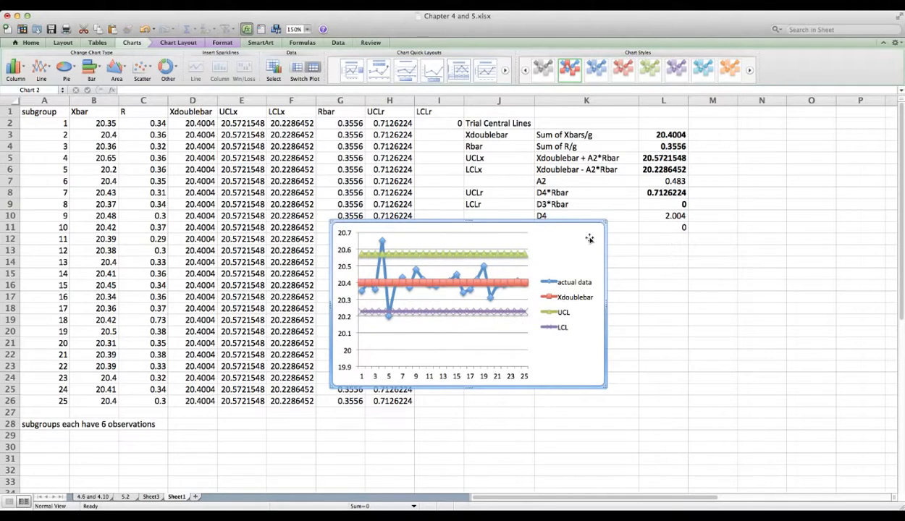
{"action": "key", "text": "Delete"}
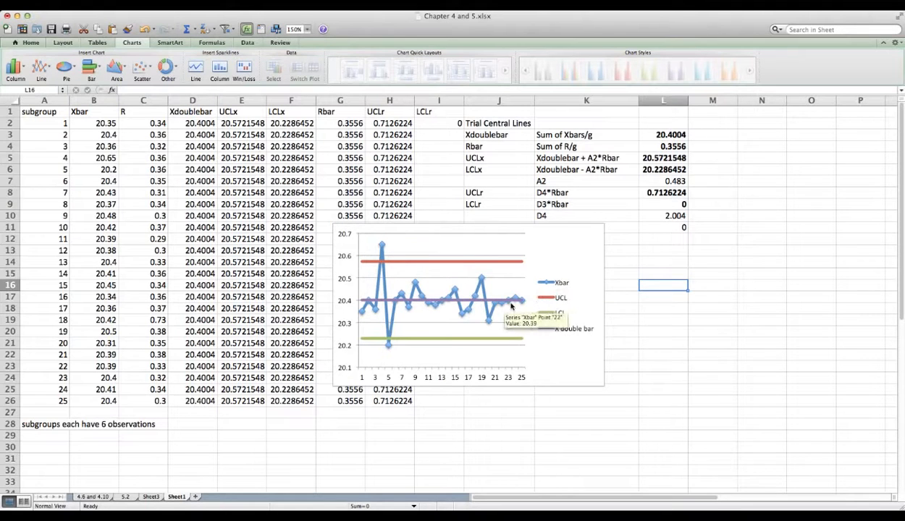
{"action": "mouse_move", "coordinate": [381, 245]}
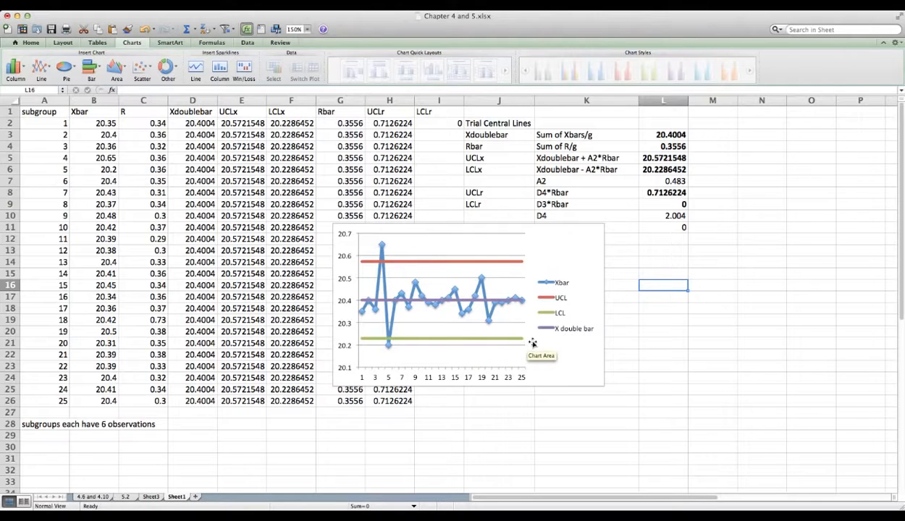
{"action": "key", "text": "super+v"}
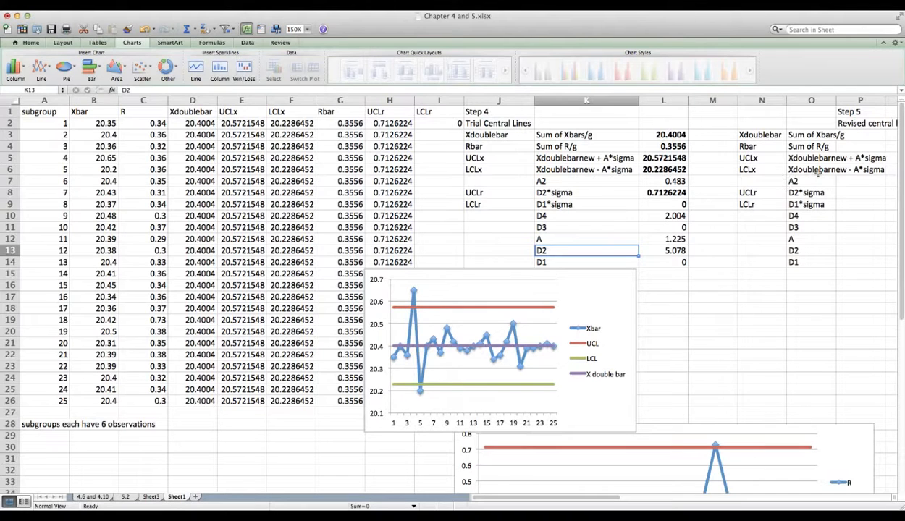
- Move the Xbar chart clear of the R chart and examine both charts for points outside the control limits
{"action": "left_click", "coordinate": [840, 112]}
{"action": "scroll", "coordinate": [776, 194], "scroll_direction": "right", "scroll_amount": 2}
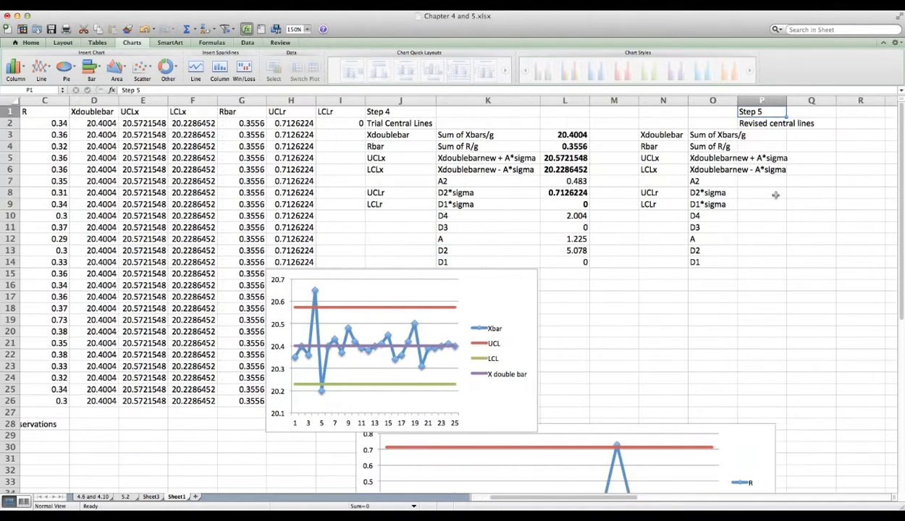
{"action": "scroll", "coordinate": [695, 329], "scroll_direction": "down", "scroll_amount": 5}
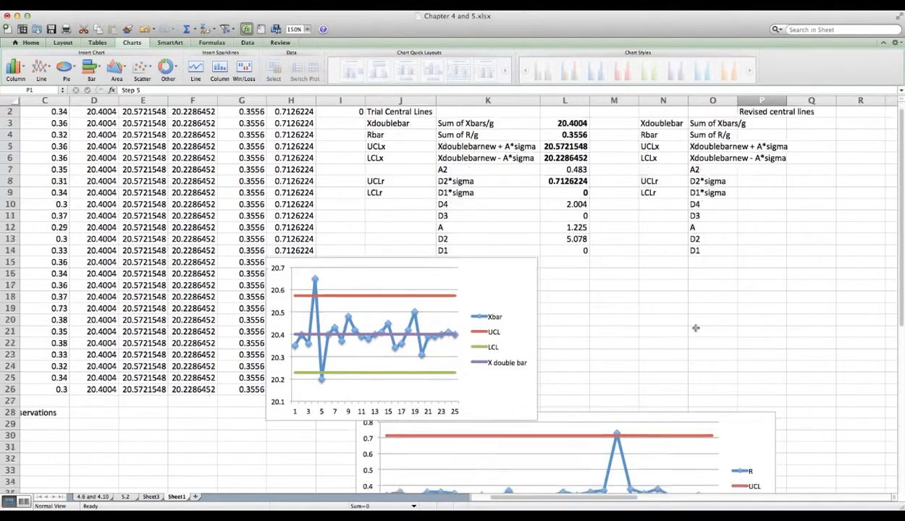
{"action": "left_click_drag", "start_coordinate": [487, 216], "coordinate": [310, 215]}
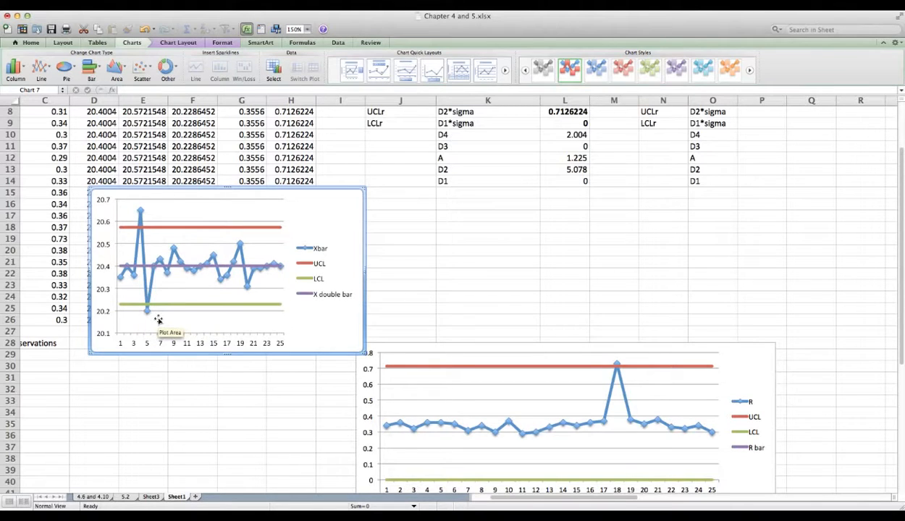
{"action": "left_click", "coordinate": [617, 366]}
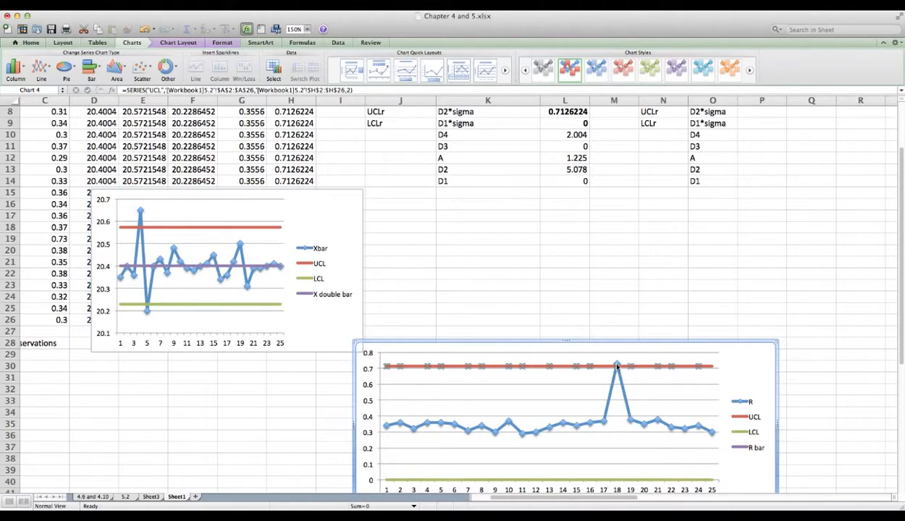
{"action": "mouse_move", "coordinate": [617, 366]}
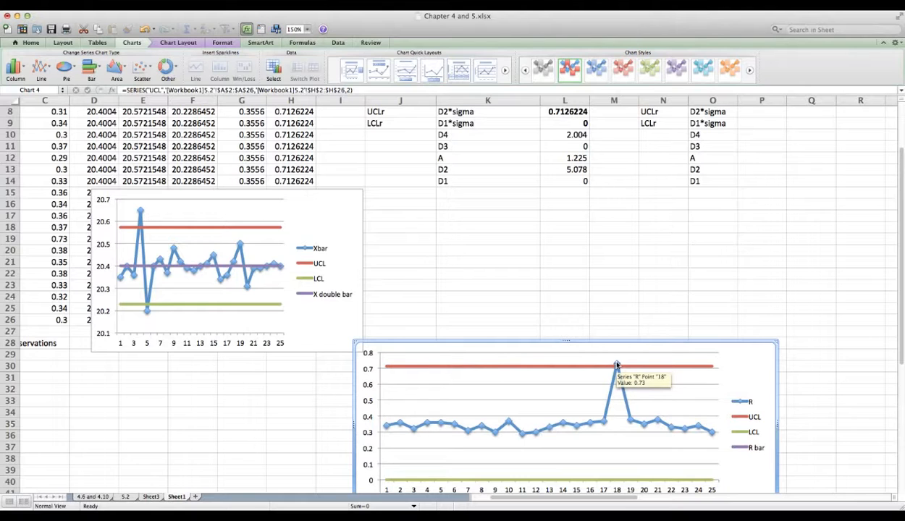
{"action": "scroll", "coordinate": [538, 249], "scroll_direction": "up", "scroll_amount": 4}
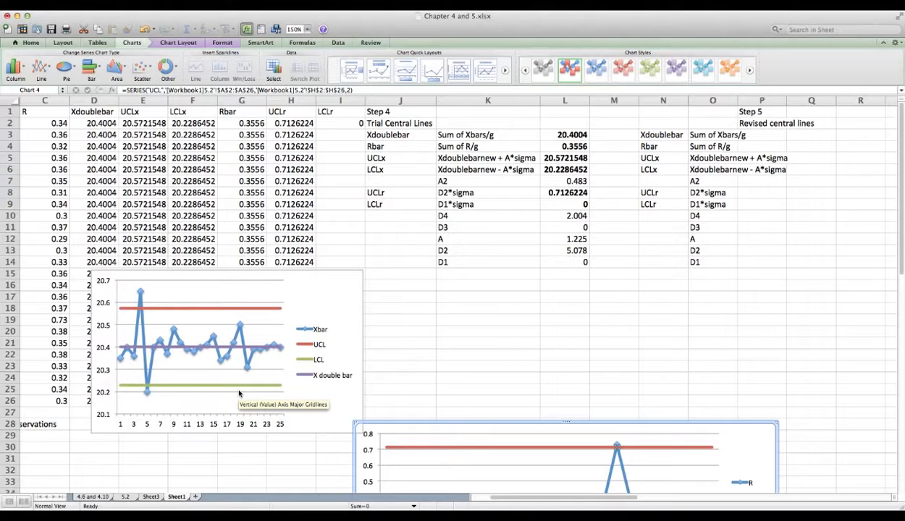
- Fill the empty R value in cell W19 of the revised data with 0.73
{"action": "left_click", "coordinate": [766, 134]}
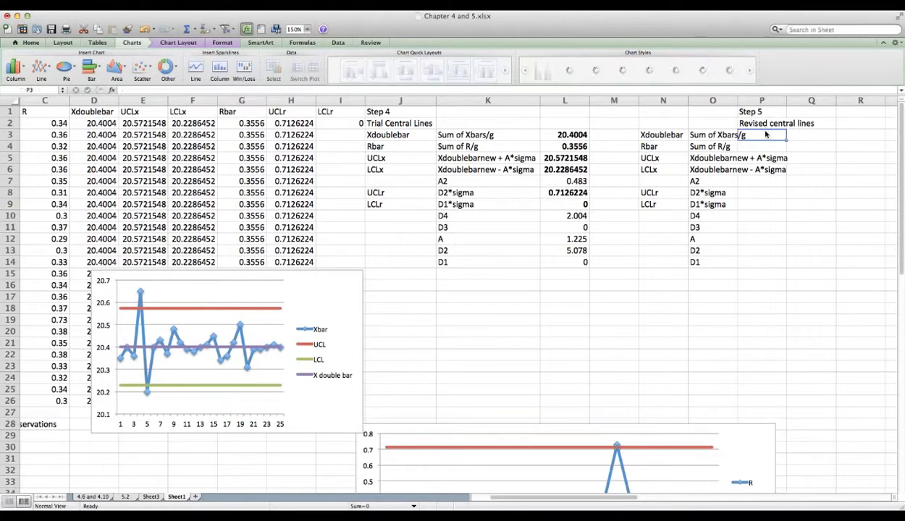
{"action": "scroll", "coordinate": [766, 135], "scroll_direction": "right", "scroll_amount": 7}
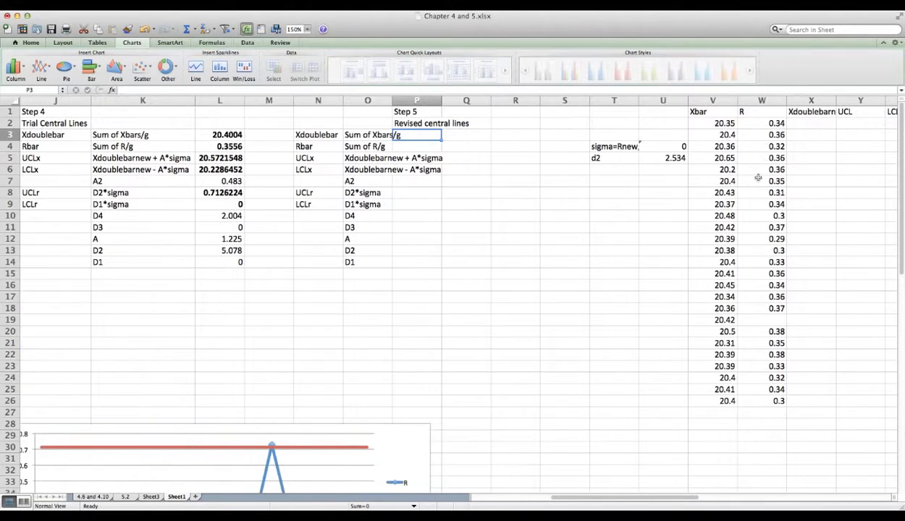
{"action": "left_click", "coordinate": [766, 315]}
{"action": "type", "text": "0.73"}
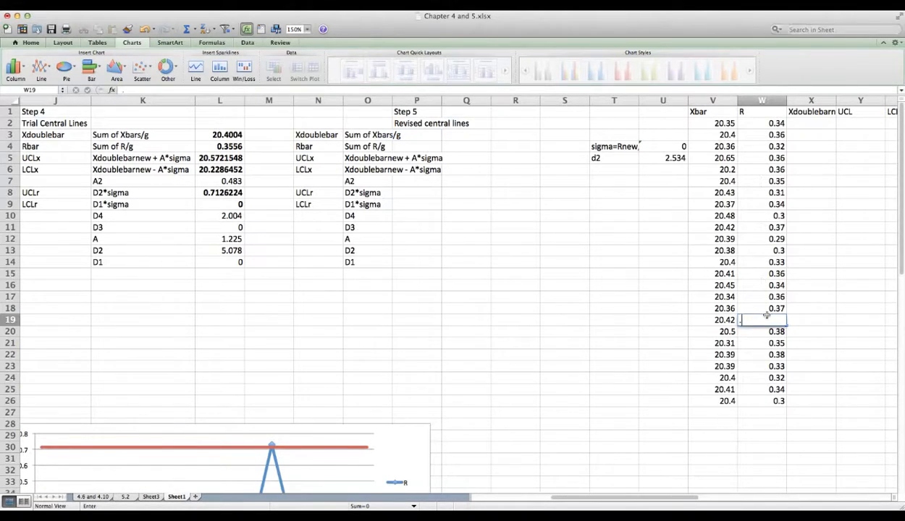
{"action": "key", "text": "Return"}
- Clear the out-of-control Xbar values in V5:V6 and the out-of-control R value in W19
{"action": "left_click", "coordinate": [724, 147]}
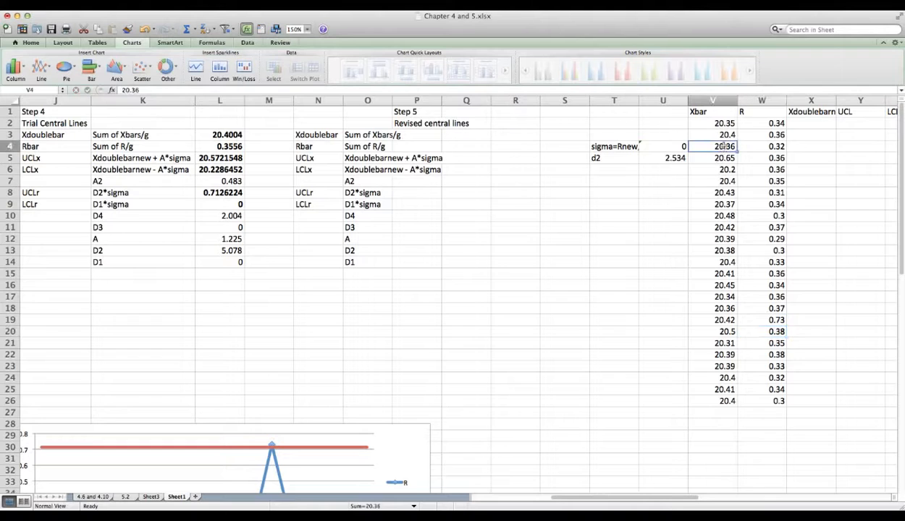
{"action": "left_click_drag", "start_coordinate": [725, 158], "coordinate": [724, 170]}
{"action": "right_click", "coordinate": [726, 161]}
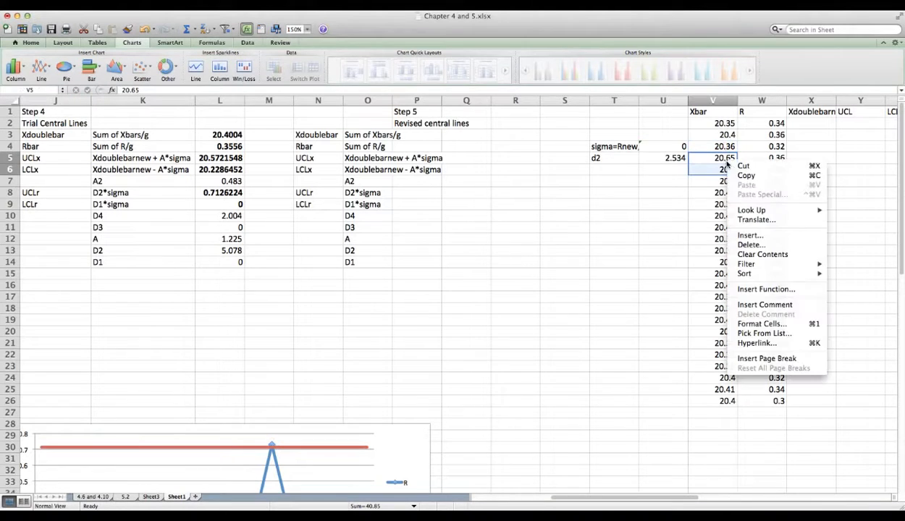
{"action": "left_click", "coordinate": [765, 250]}
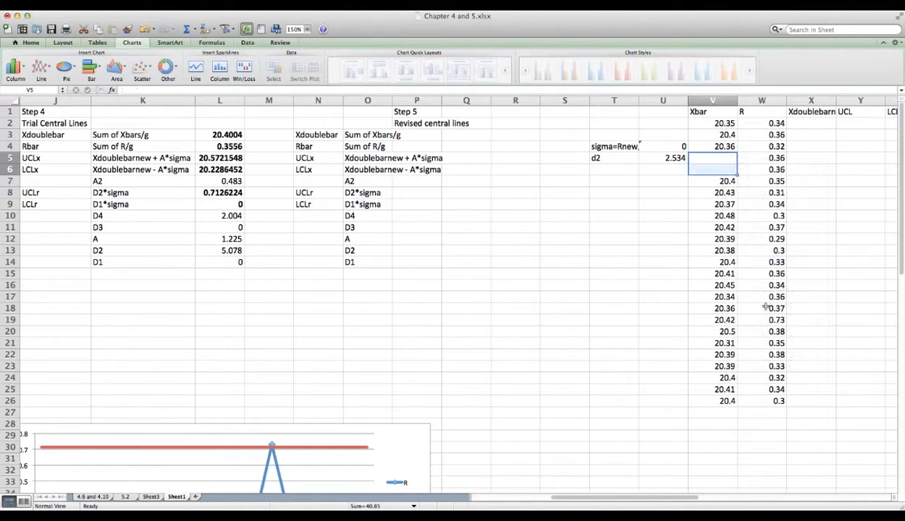
{"action": "left_click", "coordinate": [775, 320]}
{"action": "right_click", "coordinate": [776, 320]}
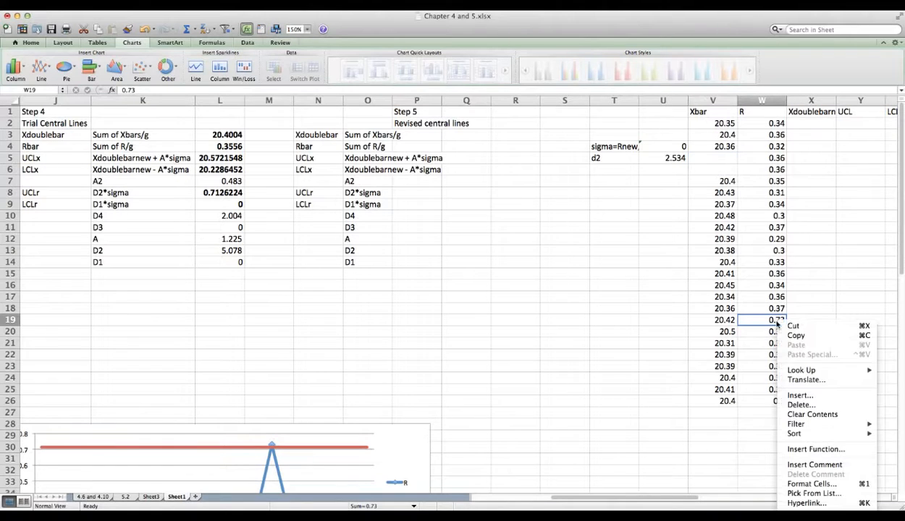
{"action": "left_click", "coordinate": [806, 414]}
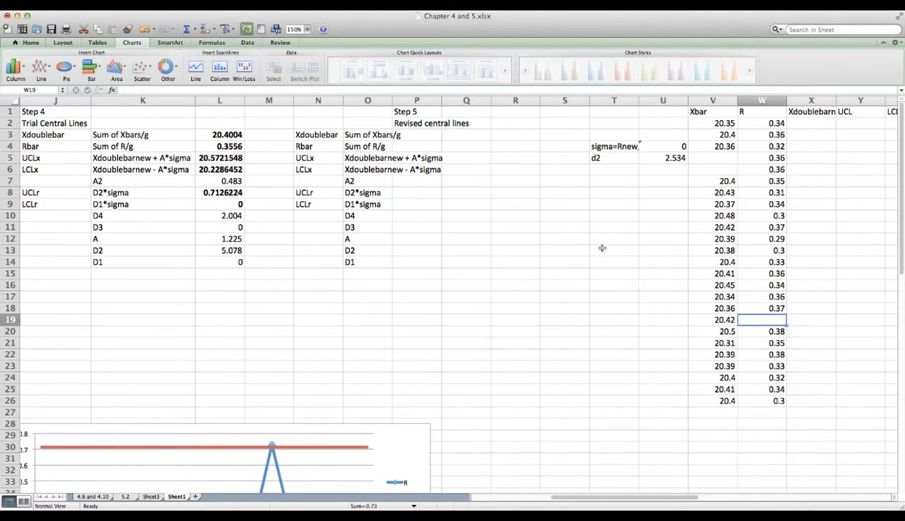
- Calculate the revised Xdoublebar in P3 with =sum(V2:V26)/23
{"action": "left_click", "coordinate": [411, 136]}
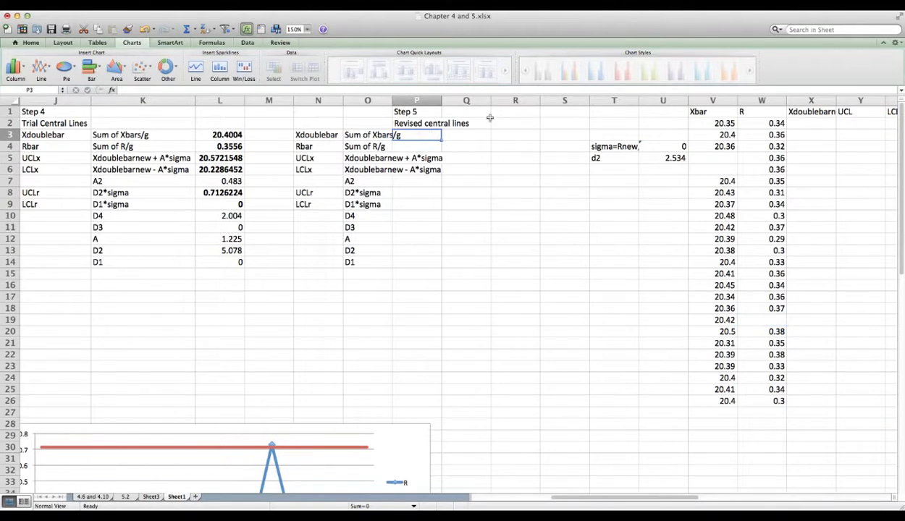
{"action": "type", "text": "=sum("}
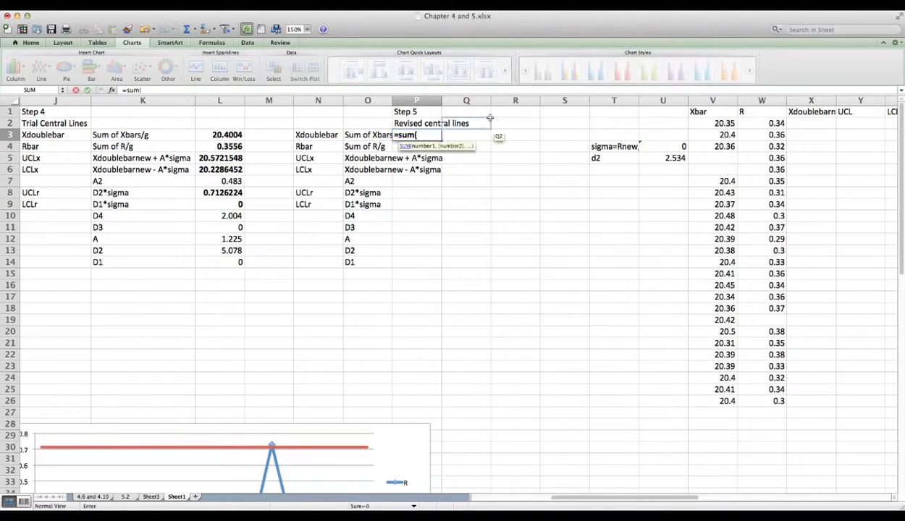
{"action": "left_click_drag", "start_coordinate": [717, 123], "coordinate": [714, 397]}
{"action": "type", "text": ")/"}
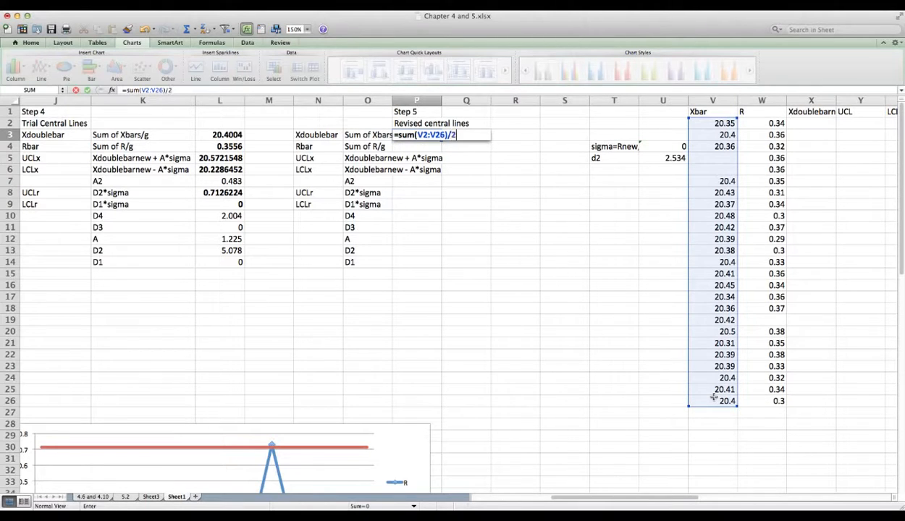
{"action": "type", "text": "23"}
{"action": "key", "text": "Return"}
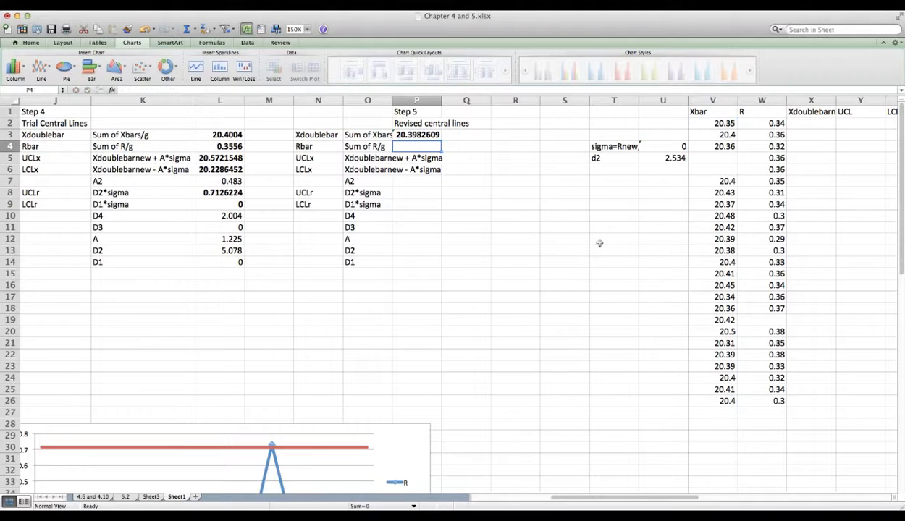
- Fit columns N and O to their contents and calculate the revised Rbar in P4 with =sum(W2:W26)/24
{"action": "double_click", "coordinate": [341, 99]}
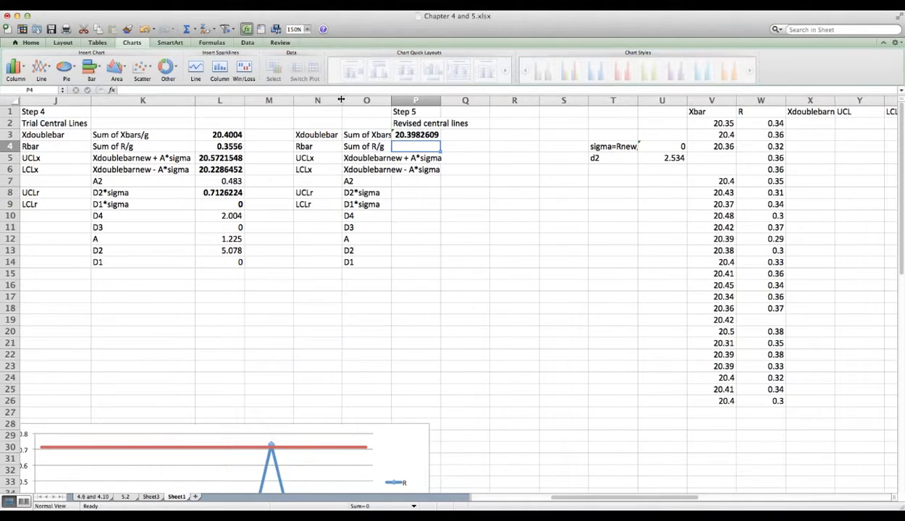
{"action": "double_click", "coordinate": [392, 100]}
{"action": "type", "text": "=sum("}
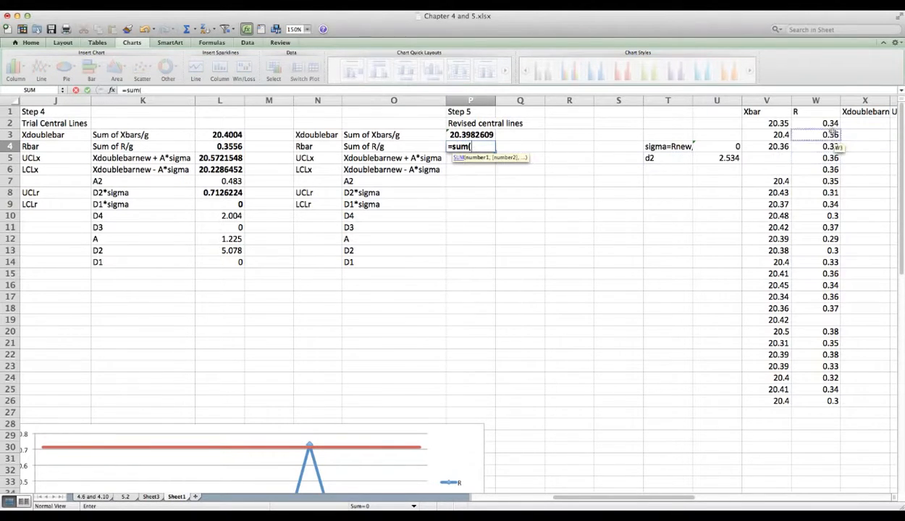
{"action": "left_click_drag", "start_coordinate": [830, 124], "coordinate": [827, 404]}
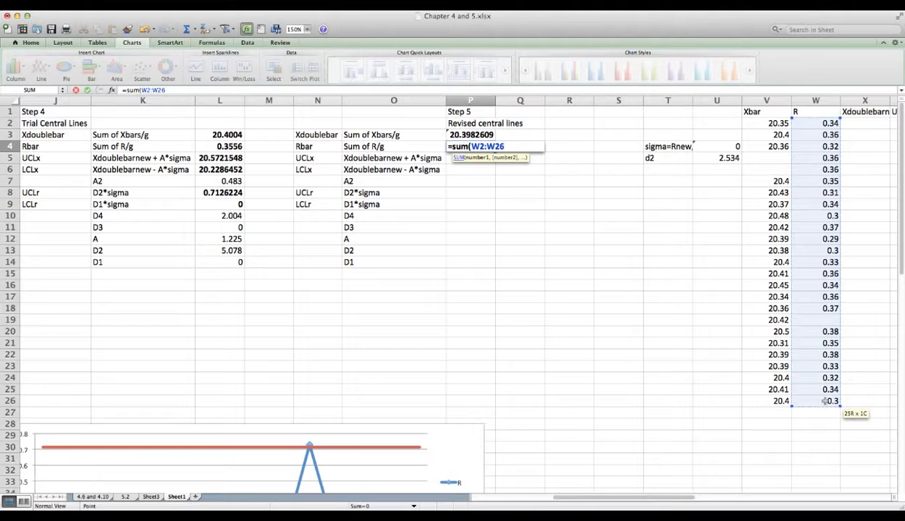
{"action": "type", "text": ")/"}
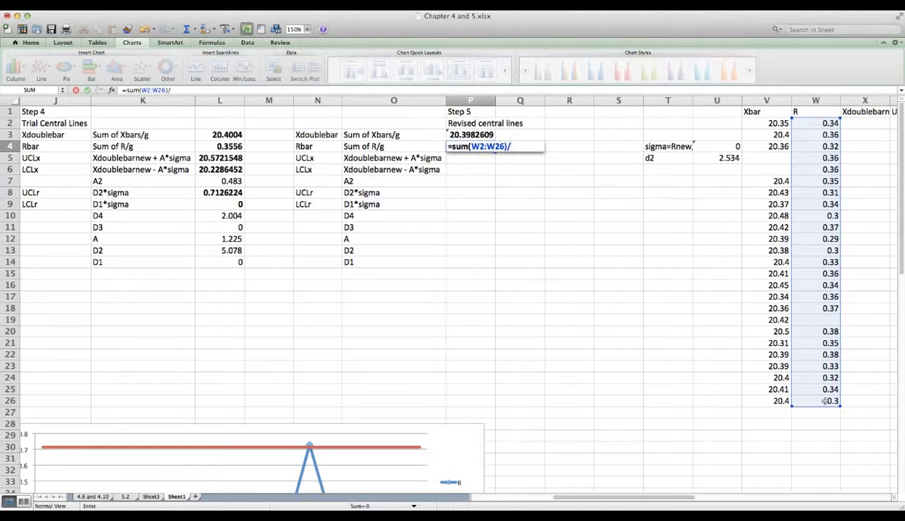
{"action": "type", "text": "24"}
{"action": "key", "text": "Return"}
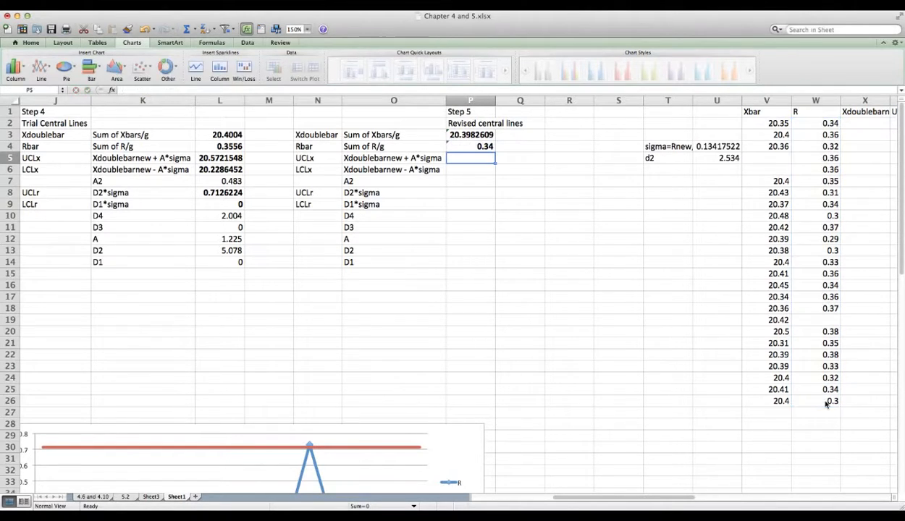
- Clear the formula descriptions beside the trial UCLx and LCLx in K5:K6
{"action": "left_click", "coordinate": [471, 135]}
{"action": "left_click", "coordinate": [458, 147]}
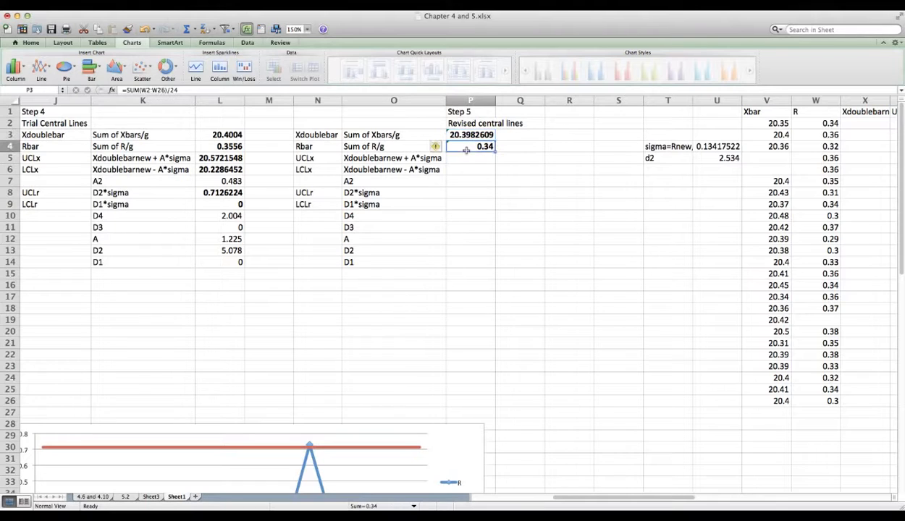
{"action": "left_click", "coordinate": [352, 158]}
{"action": "left_click", "coordinate": [166, 158]}
{"action": "left_click_drag", "start_coordinate": [166, 158], "coordinate": [165, 170]}
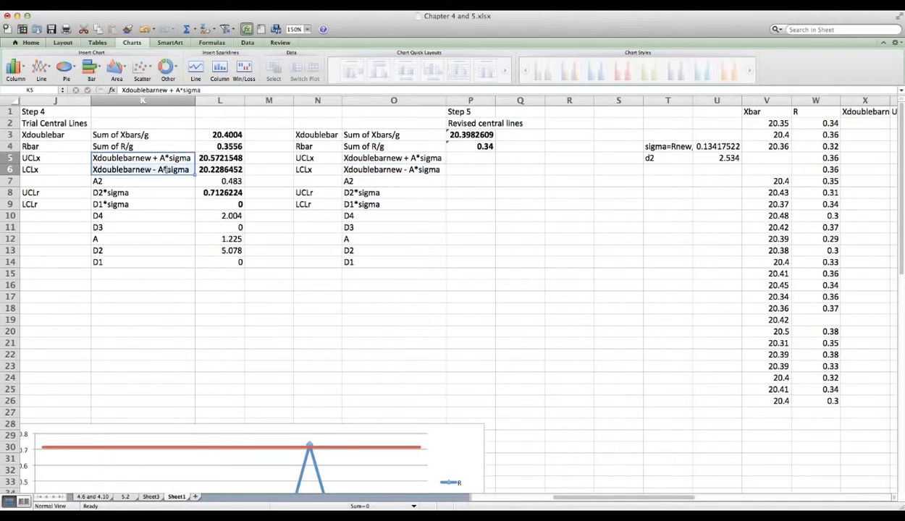
{"action": "right_click", "coordinate": [166, 170]}
{"action": "left_click", "coordinate": [202, 263]}
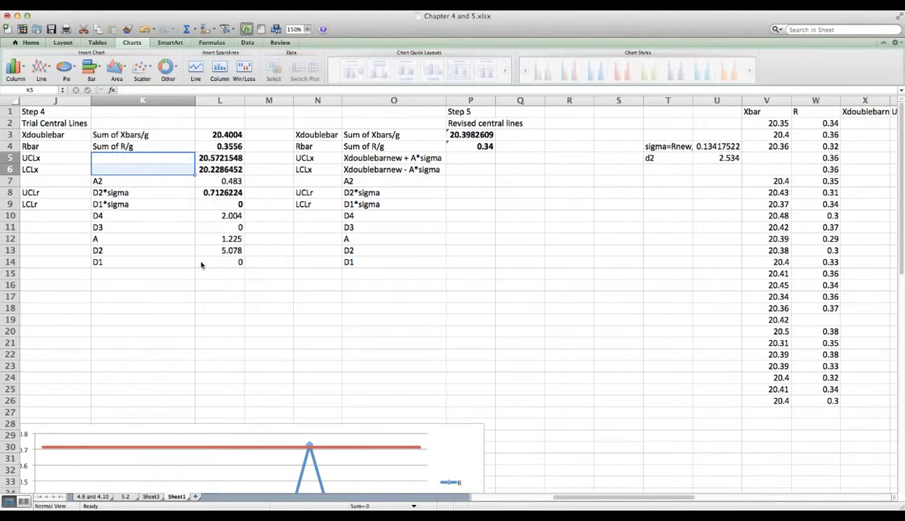
- Enter the constant A as 1.225 in cell P12 of the revised central lines
{"action": "left_click", "coordinate": [397, 159]}
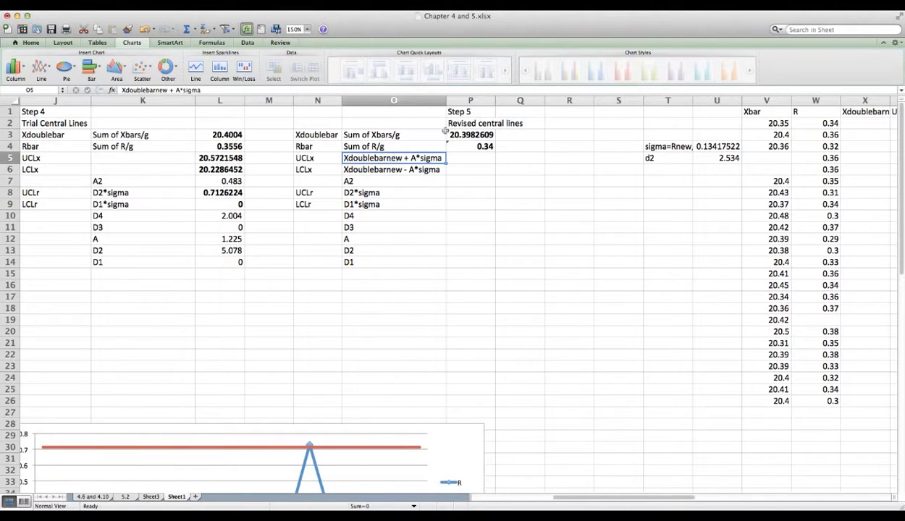
{"action": "left_click", "coordinate": [483, 136]}
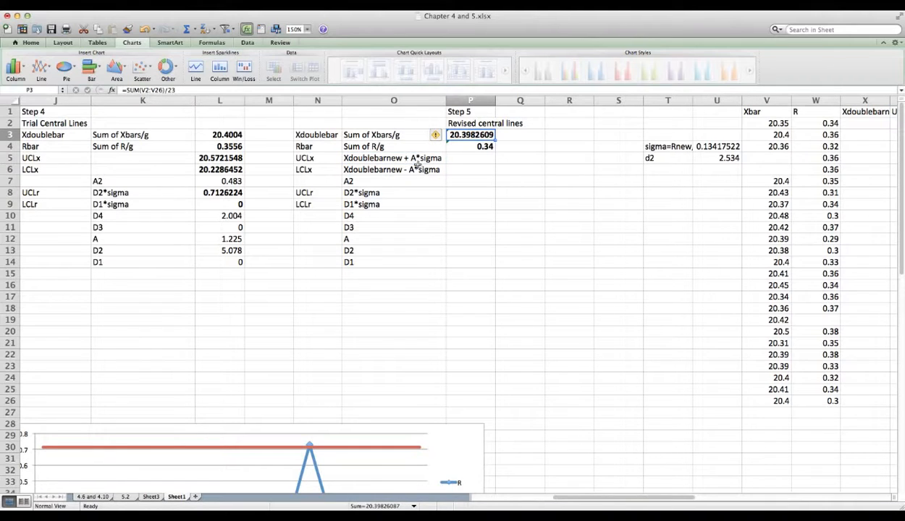
{"action": "left_click", "coordinate": [356, 236]}
{"action": "left_click", "coordinate": [234, 242]}
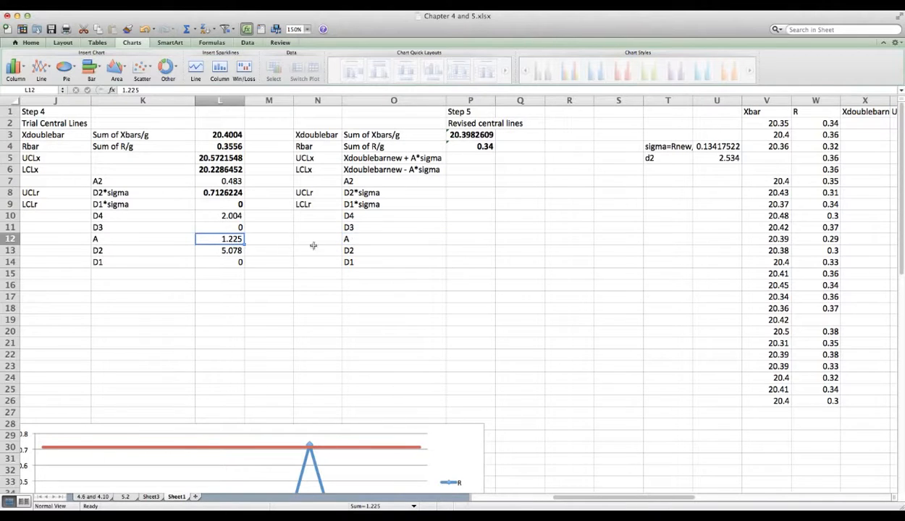
{"action": "left_click", "coordinate": [466, 237]}
{"action": "type", "text": "1.225"}
{"action": "key", "text": "Return"}
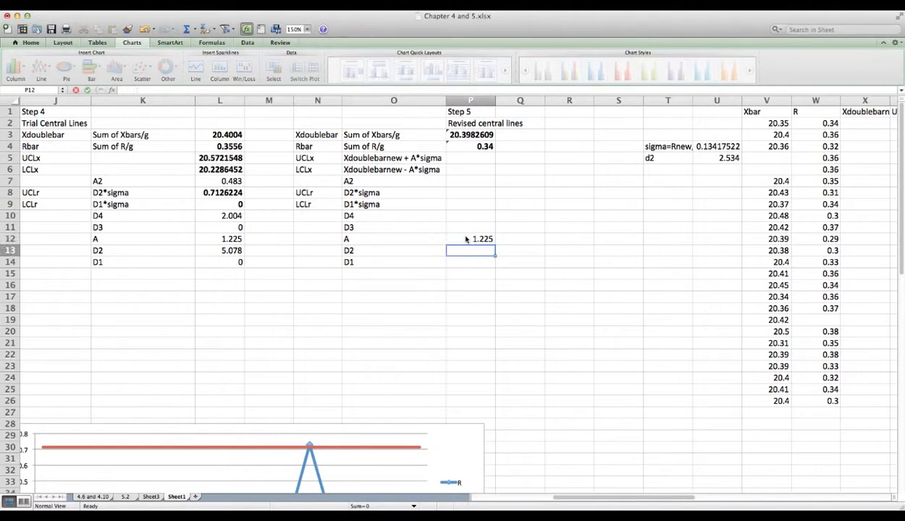
- Widen column T to fit the sigma=Rnew/d2 label and check the sigma formula in U4 and its Rbar input
{"action": "left_click", "coordinate": [431, 160]}
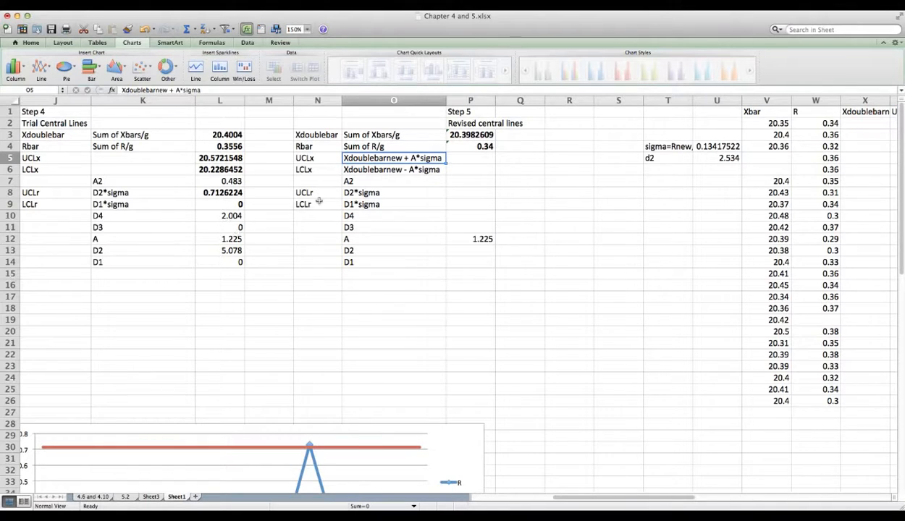
{"action": "left_click", "coordinate": [672, 147]}
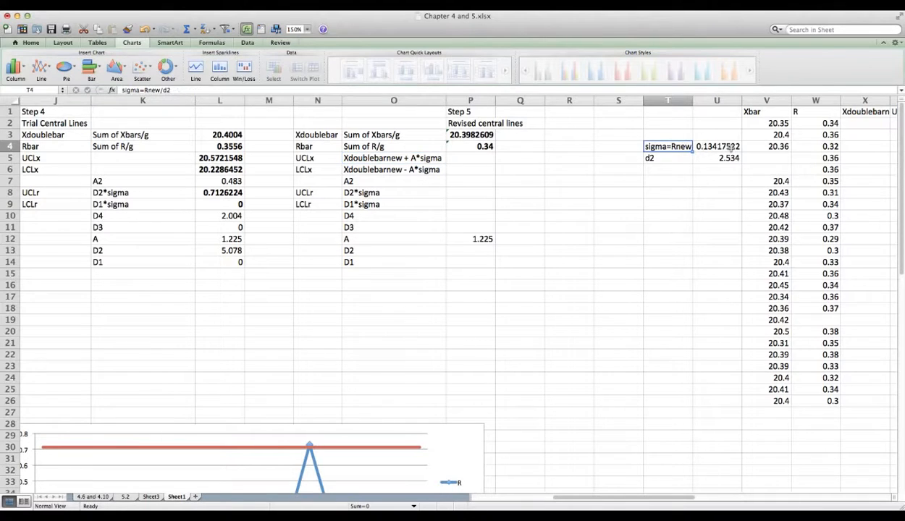
{"action": "left_click_drag", "start_coordinate": [694, 100], "coordinate": [709, 100]}
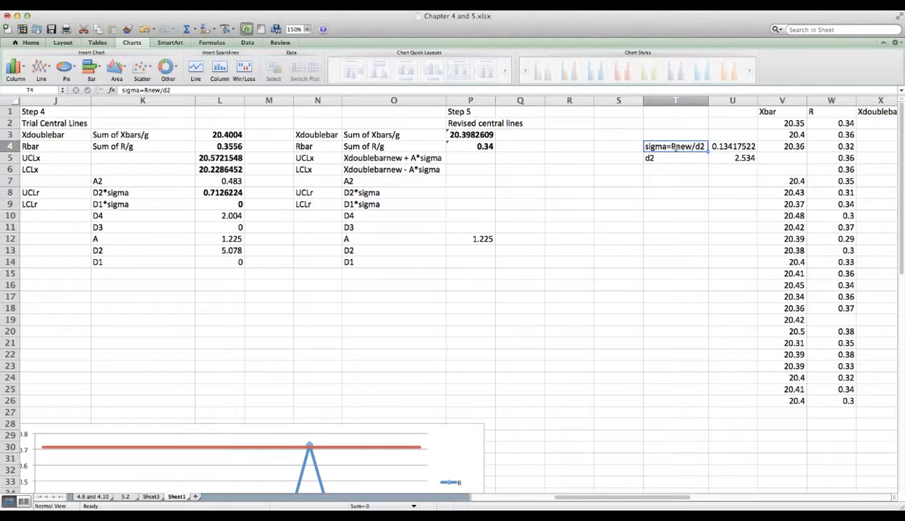
{"action": "left_click", "coordinate": [737, 146]}
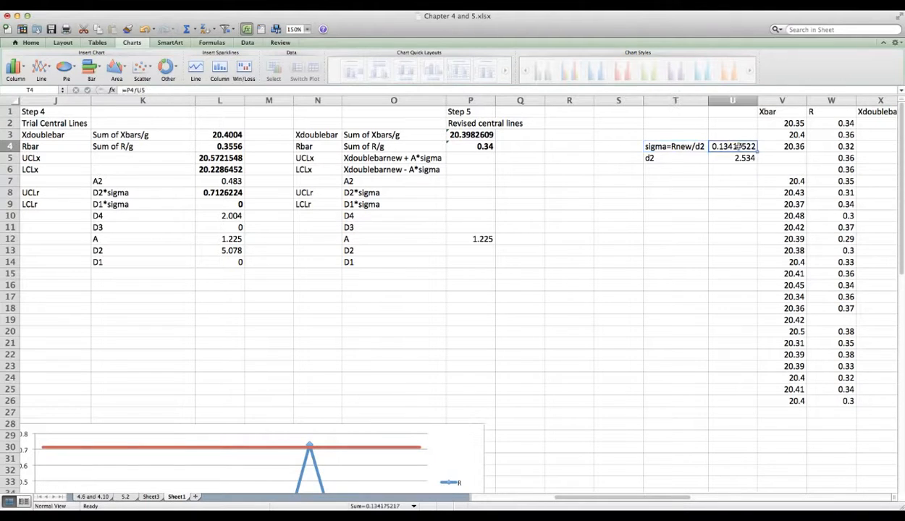
{"action": "left_click", "coordinate": [670, 146]}
{"action": "left_click", "coordinate": [492, 147]}
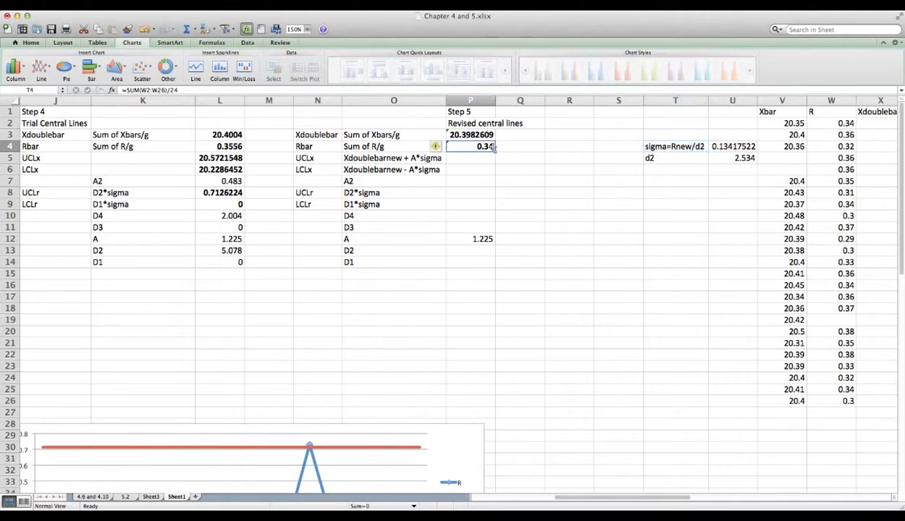
- Re-enter the sigma formula in U4 as the revised Rbar divided by d2, =p4/U5
{"action": "left_click", "coordinate": [674, 147]}
{"action": "left_click", "coordinate": [664, 157]}
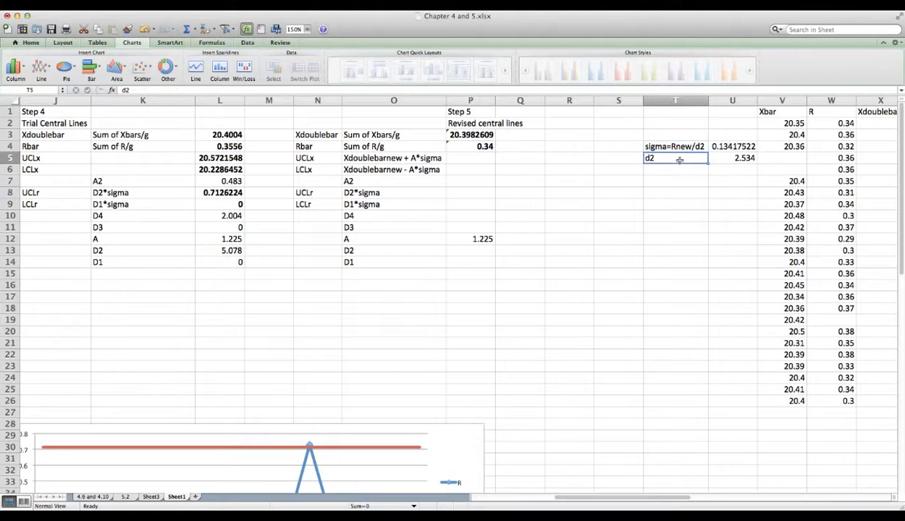
{"action": "left_click", "coordinate": [729, 160]}
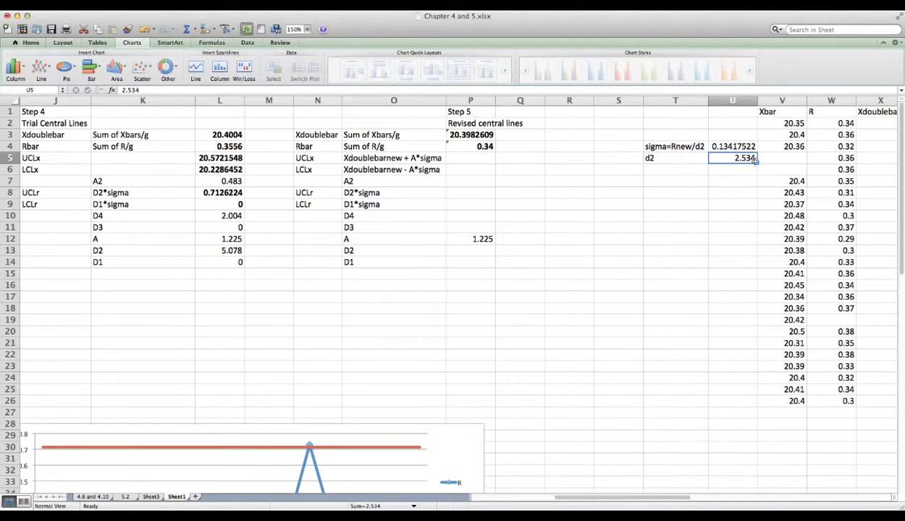
{"action": "left_click", "coordinate": [735, 146]}
{"action": "type", "text": "="}
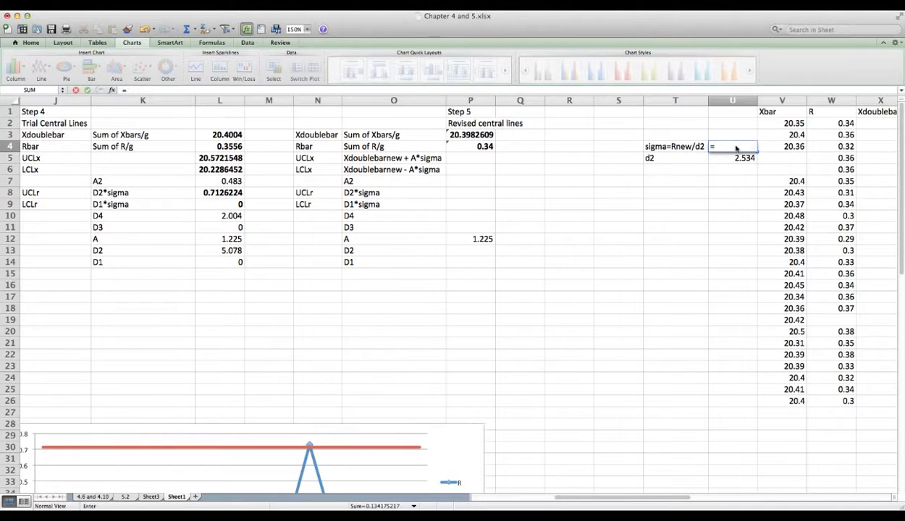
{"action": "left_click", "coordinate": [492, 155]}
{"action": "type", "text": "+"}
{"action": "left_click", "coordinate": [484, 146]}
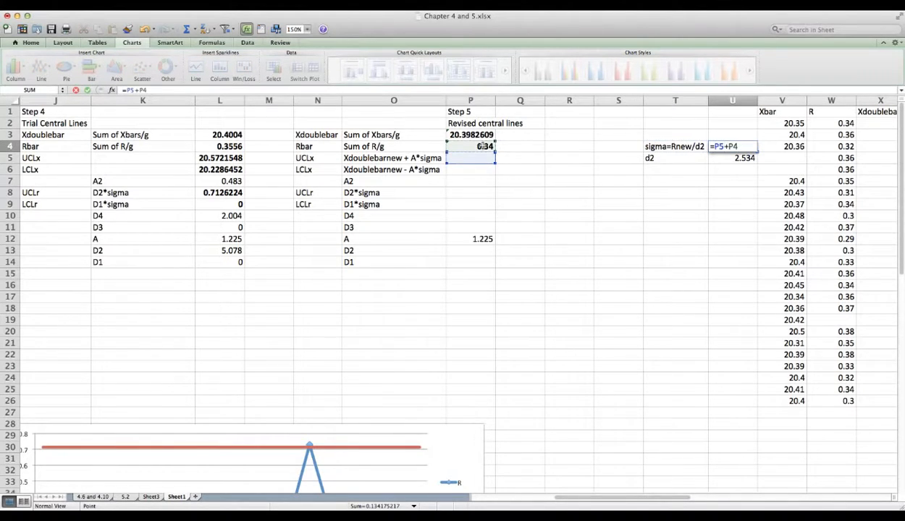
{"action": "key", "text": "BackSpace"}
{"action": "key", "text": "BackSpace"}
{"action": "key", "text": "BackSpace"}
{"action": "key", "text": "BackSpace"}
{"action": "key", "text": "BackSpace"}
{"action": "type", "text": "p4/"}
{"action": "left_click", "coordinate": [716, 158]}
{"action": "key", "text": "Return"}
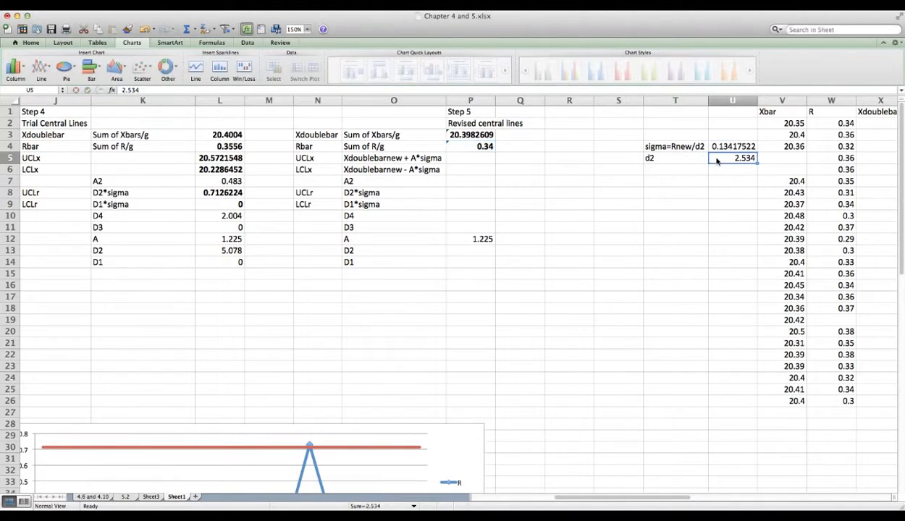
- Calculate the revised UCLx in P5 with =P3+(P12*U4)
{"action": "left_click", "coordinate": [458, 158]}
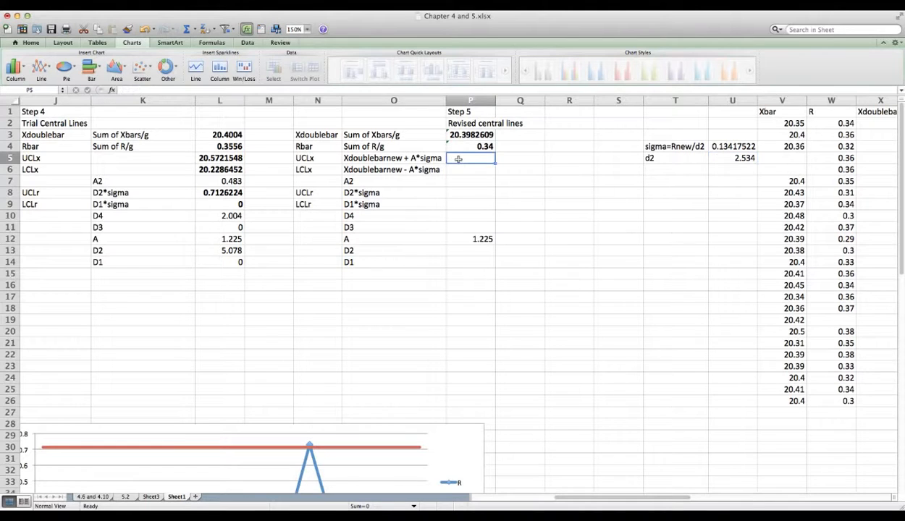
{"action": "type", "text": "="}
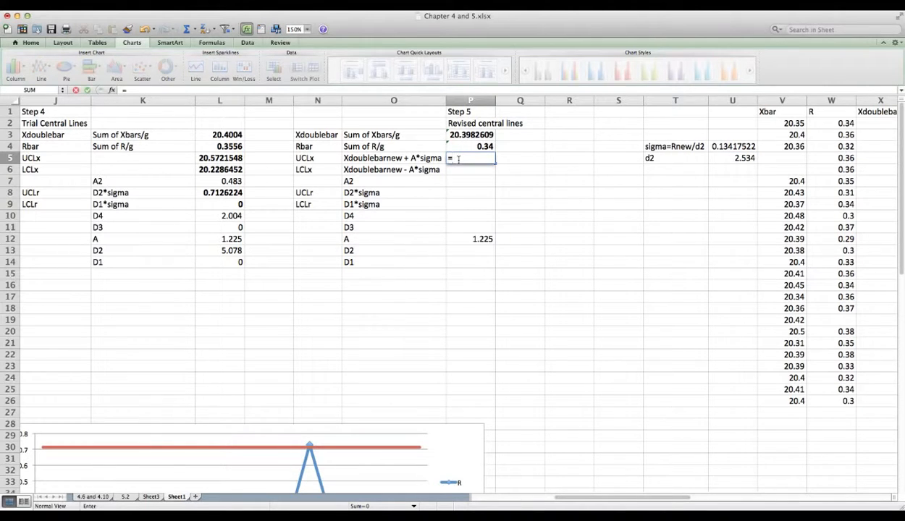
{"action": "left_click", "coordinate": [462, 144]}
{"action": "key", "text": "BackSpace"}
{"action": "type", "text": "3"}
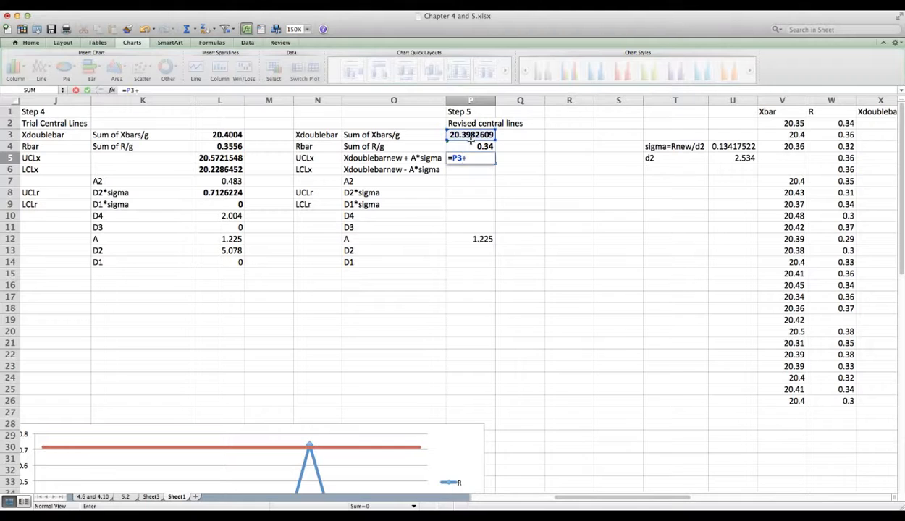
{"action": "type", "text": "+("}
{"action": "left_click", "coordinate": [476, 249]}
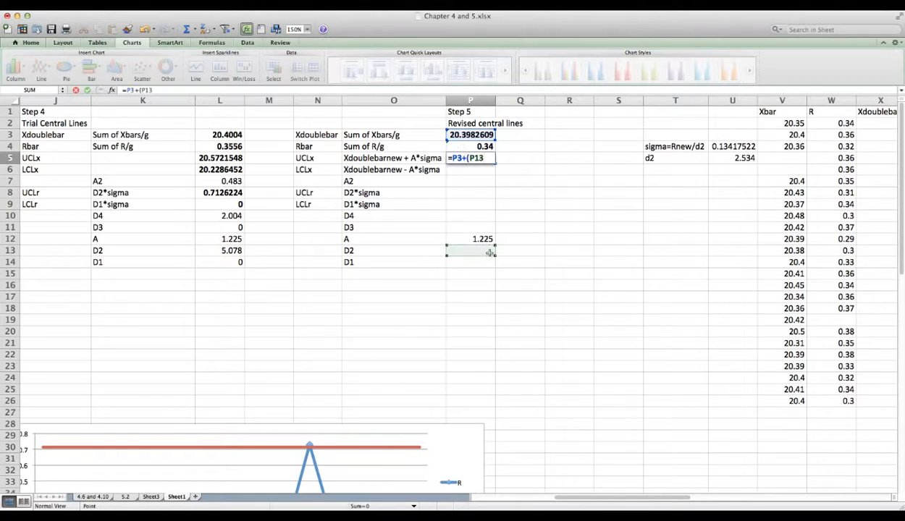
{"action": "left_click", "coordinate": [477, 241]}
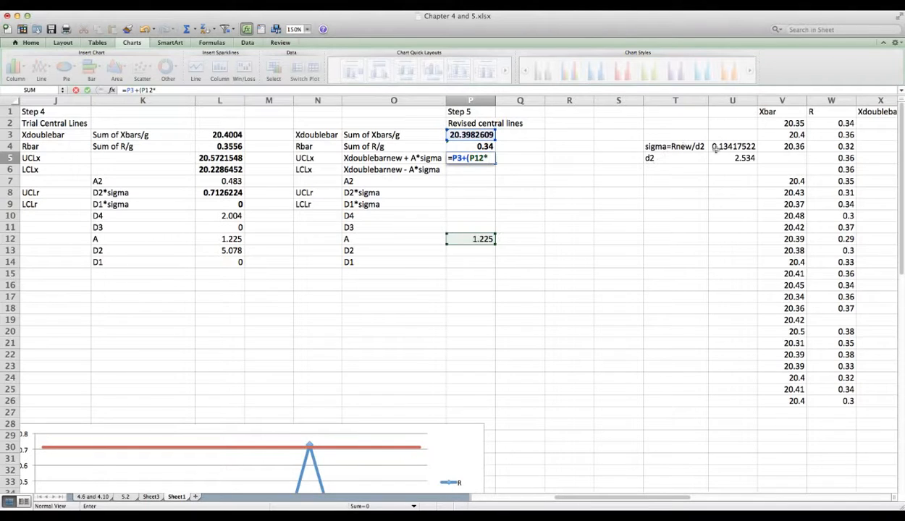
{"action": "left_click", "coordinate": [730, 158]}
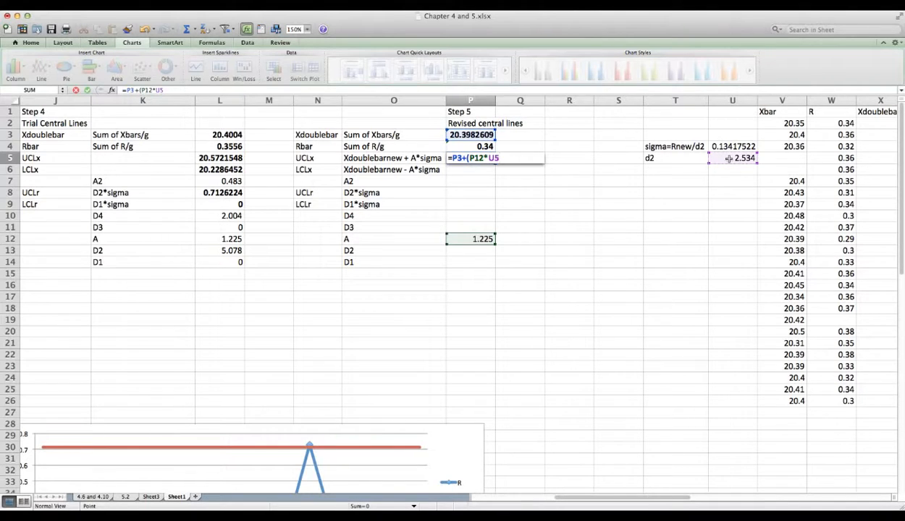
{"action": "left_click", "coordinate": [739, 146]}
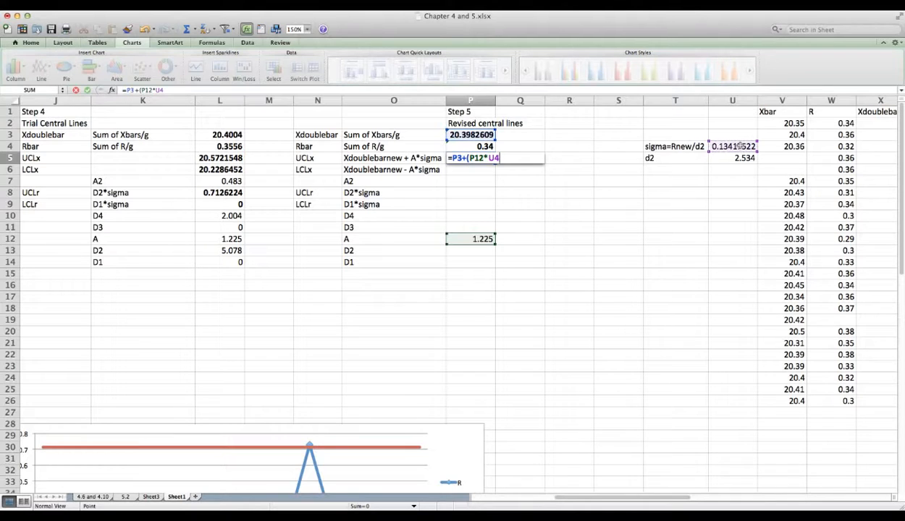
{"action": "key", "text": "Return"}
- Calculate the revised LCLx in P6 with =p3-(U4*P12)
{"action": "type", "text": "="}
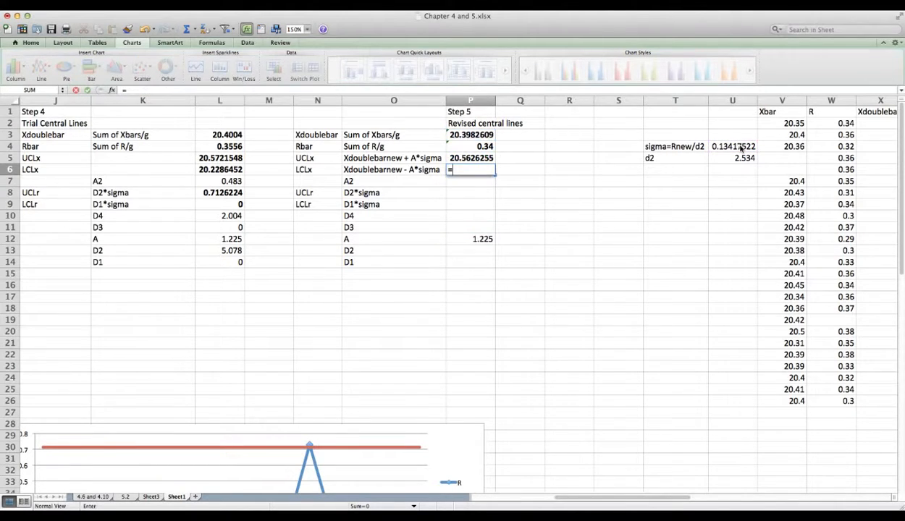
{"action": "type", "text": "p3-("}
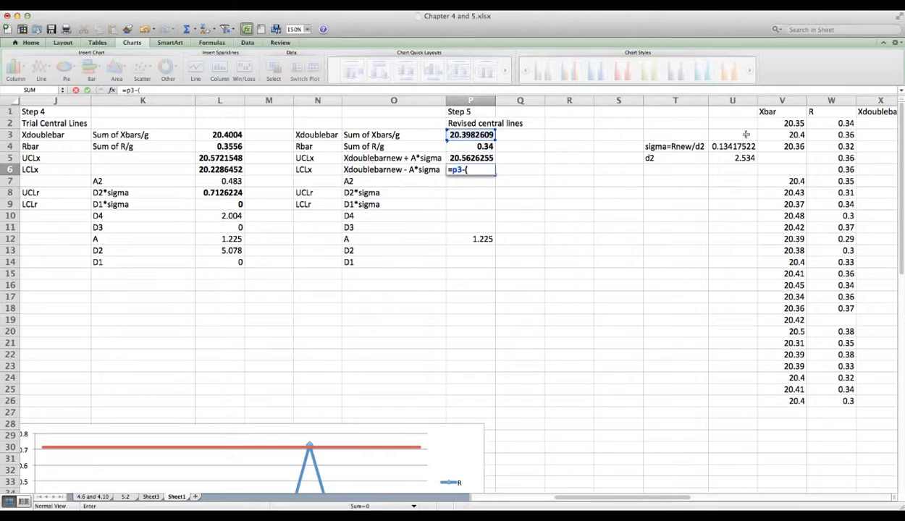
{"action": "left_click", "coordinate": [733, 150]}
{"action": "type", "text": "*"}
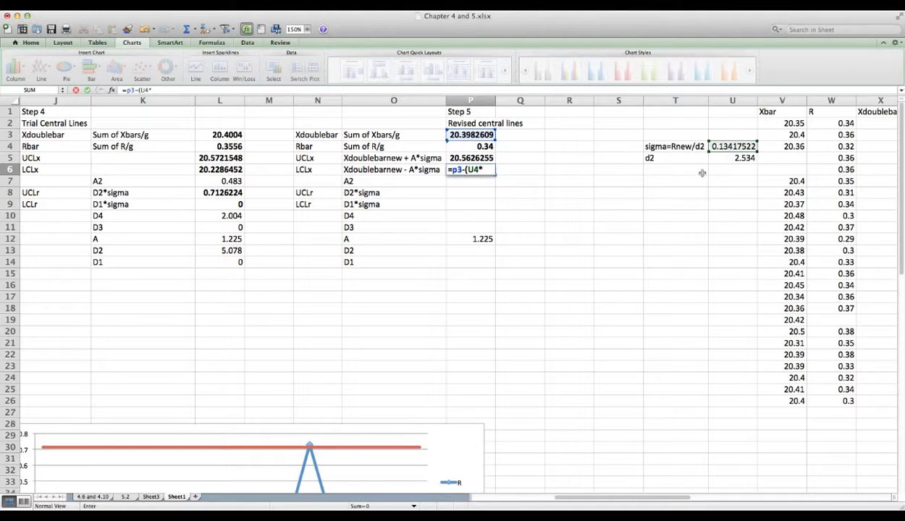
{"action": "left_click", "coordinate": [475, 242]}
{"action": "type", "text": ")"}
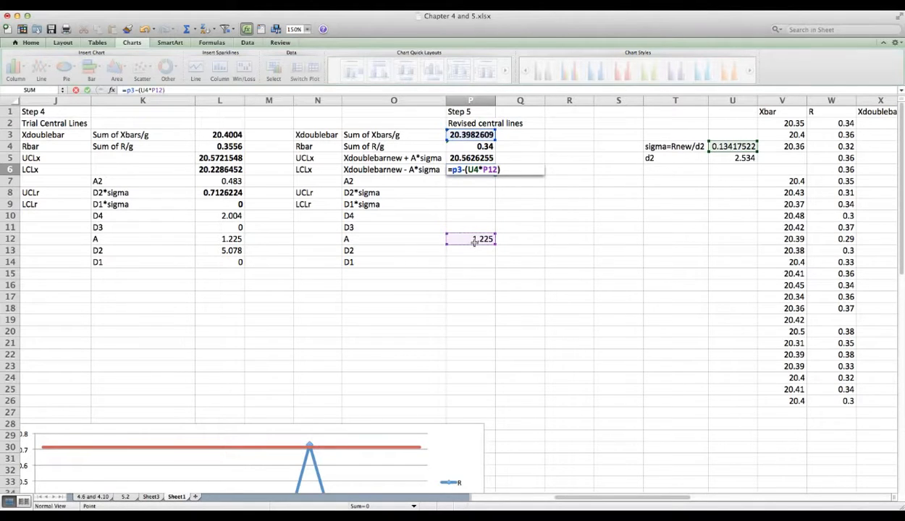
{"action": "key", "text": "Return"}
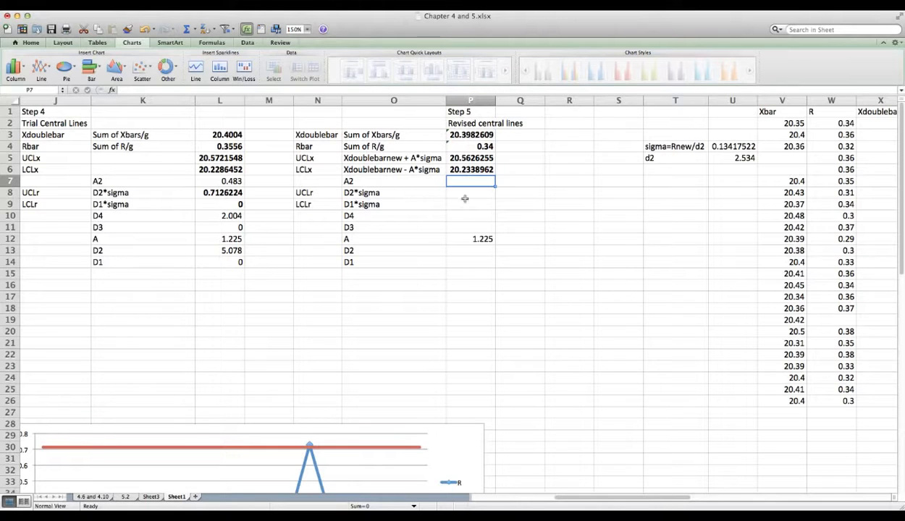
- Clear the formula descriptions beside the trial UCLr and LCLr in K8:K9
{"action": "left_click_drag", "start_coordinate": [169, 192], "coordinate": [170, 203]}
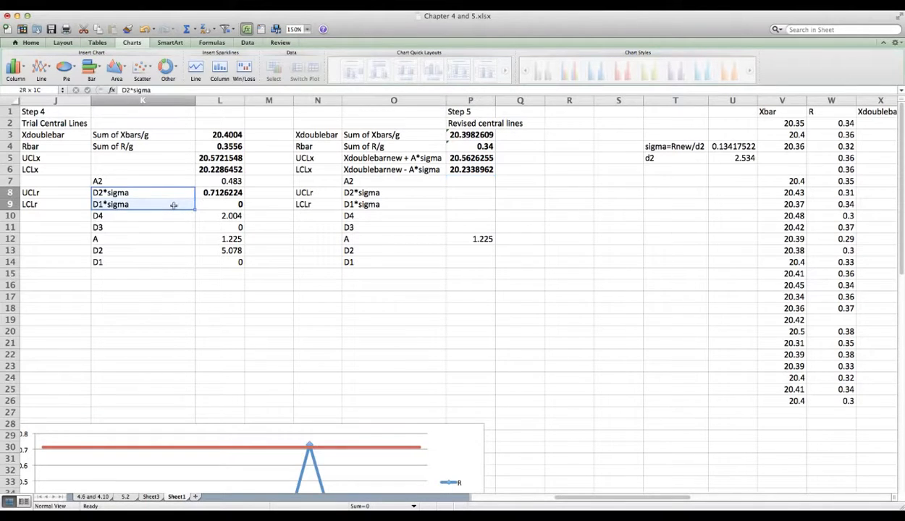
{"action": "right_click", "coordinate": [174, 206]}
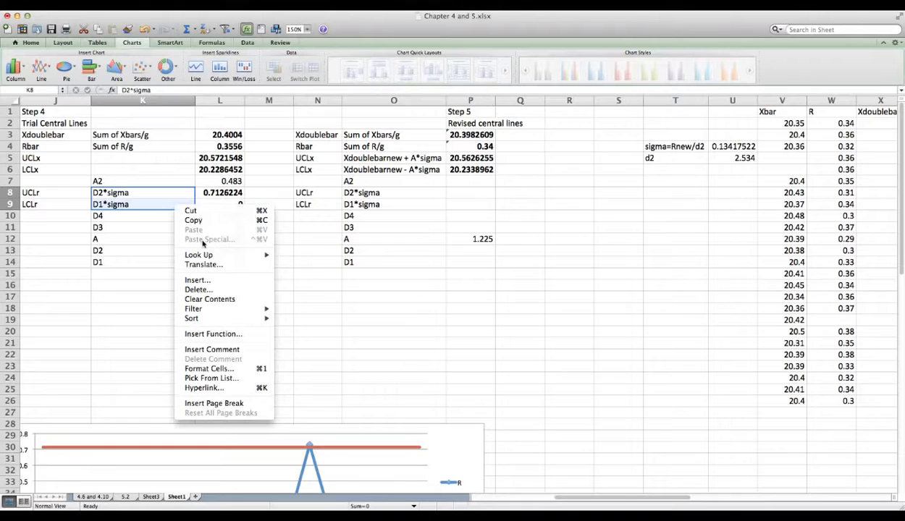
{"action": "left_click", "coordinate": [217, 300]}
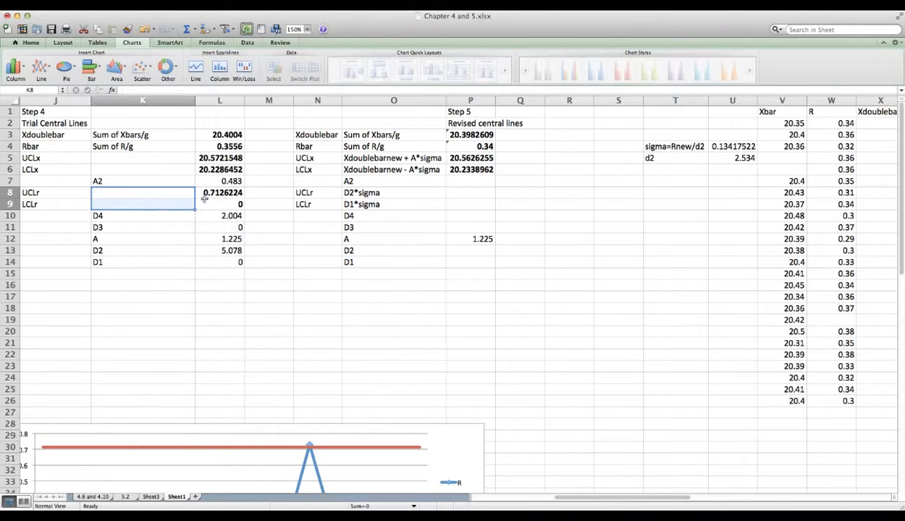
- Copy the D2 and D1 constants from L13:L14 into P13:P14 of the revised central lines
{"action": "left_click", "coordinate": [382, 193]}
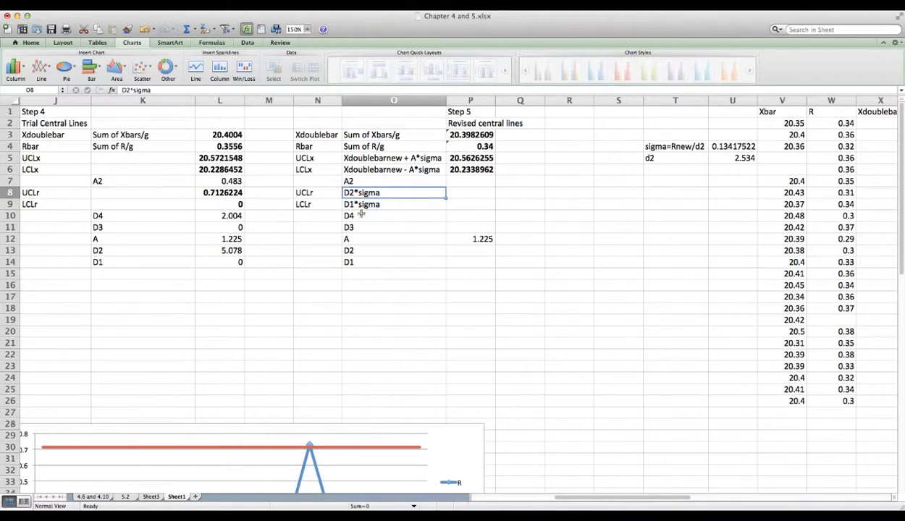
{"action": "left_click", "coordinate": [462, 188]}
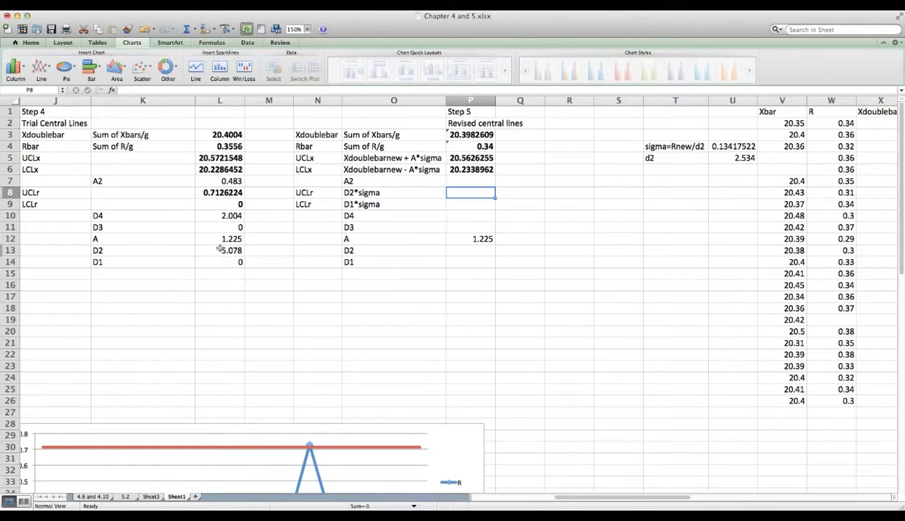
{"action": "left_click_drag", "start_coordinate": [214, 249], "coordinate": [216, 261]}
{"action": "key", "text": "super+c"}
{"action": "left_click", "coordinate": [467, 254]}
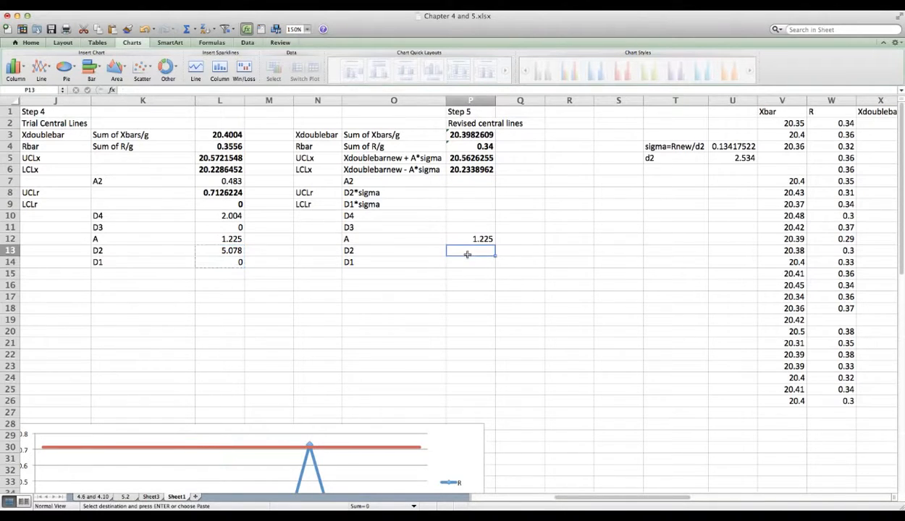
{"action": "right_click", "coordinate": [468, 258]}
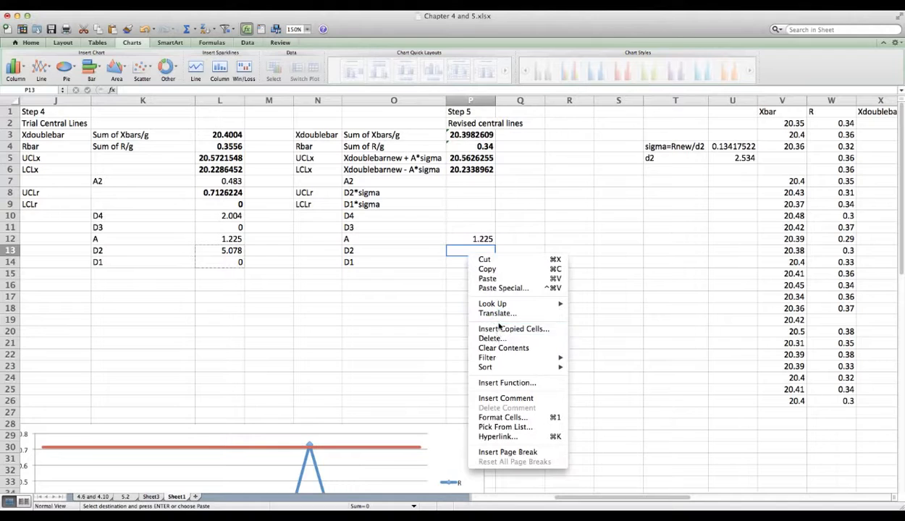
{"action": "left_click", "coordinate": [510, 281]}
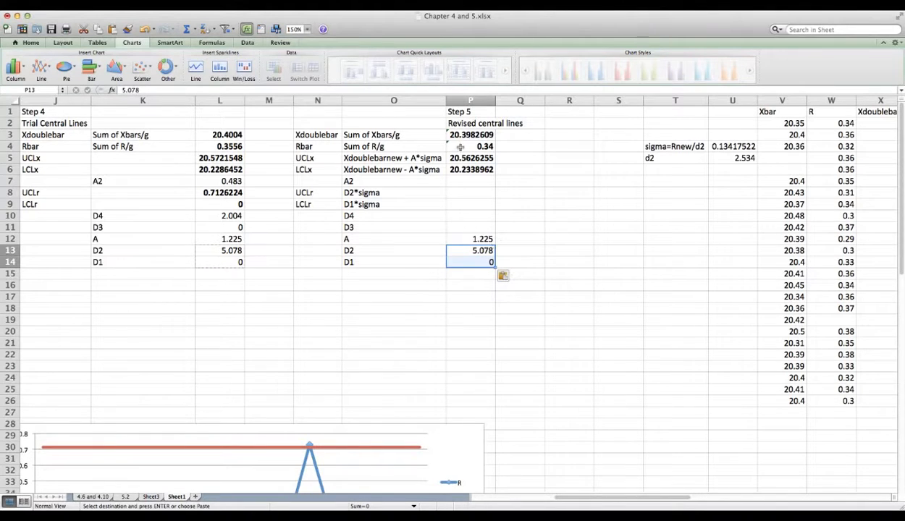
- Calculate the revised UCLr in P8 as D2 times sigma, =P13*U4
{"action": "left_click", "coordinate": [462, 187]}
{"action": "type", "text": "="}
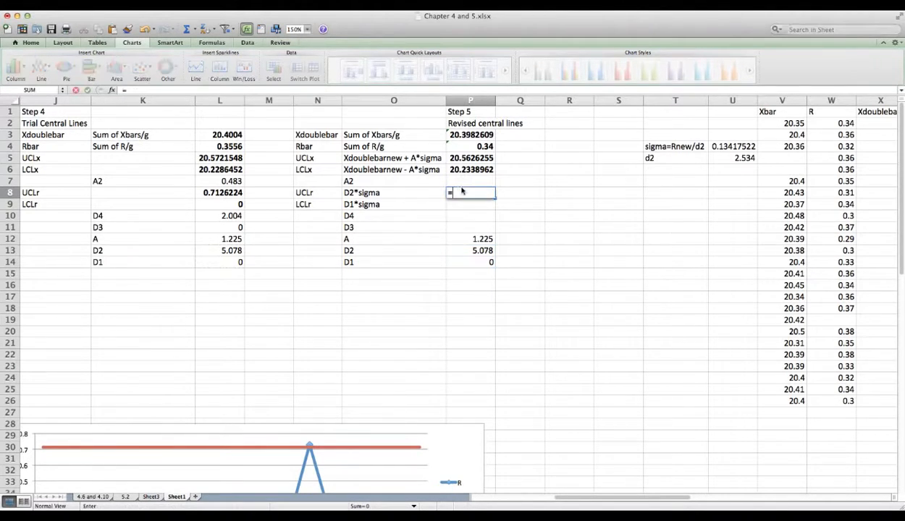
{"action": "left_click", "coordinate": [475, 250]}
{"action": "type", "text": "*"}
{"action": "left_click", "coordinate": [731, 145]}
{"action": "key", "text": "Return"}
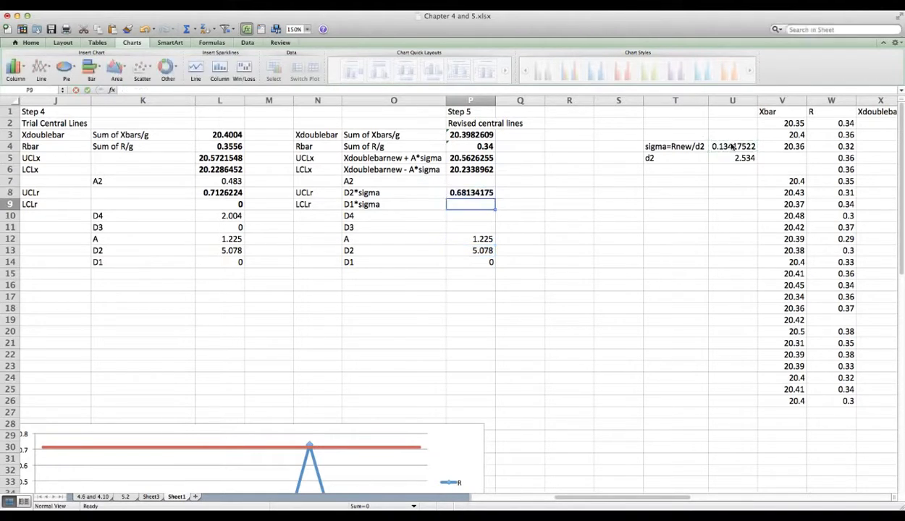
- Calculate the revised LCLr in P9 as D1 times sigma, =P14*U4
{"action": "type", "text": "="}
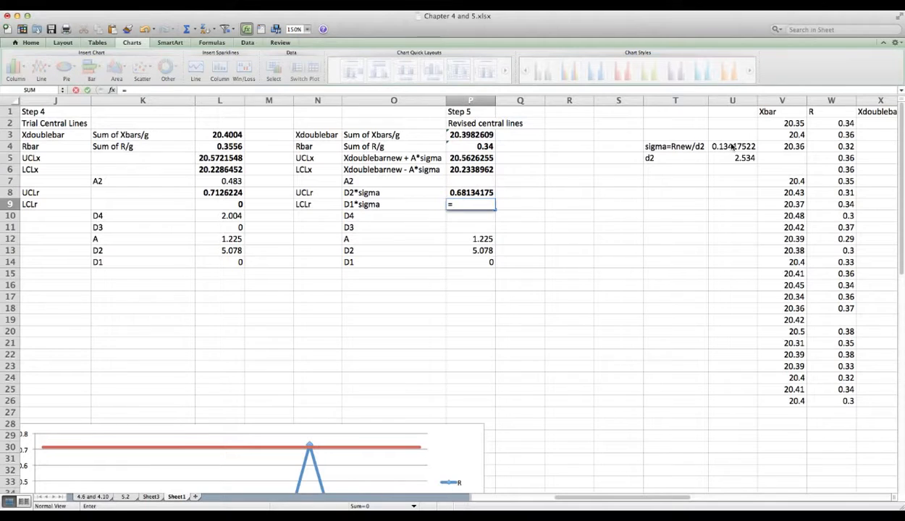
{"action": "left_click", "coordinate": [465, 266]}
{"action": "type", "text": "*"}
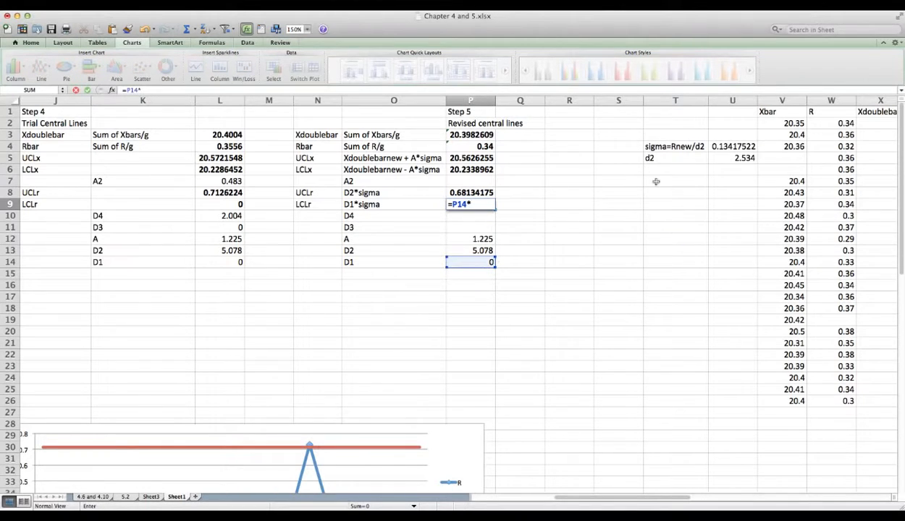
{"action": "left_click", "coordinate": [723, 148]}
{"action": "key", "text": "Return"}
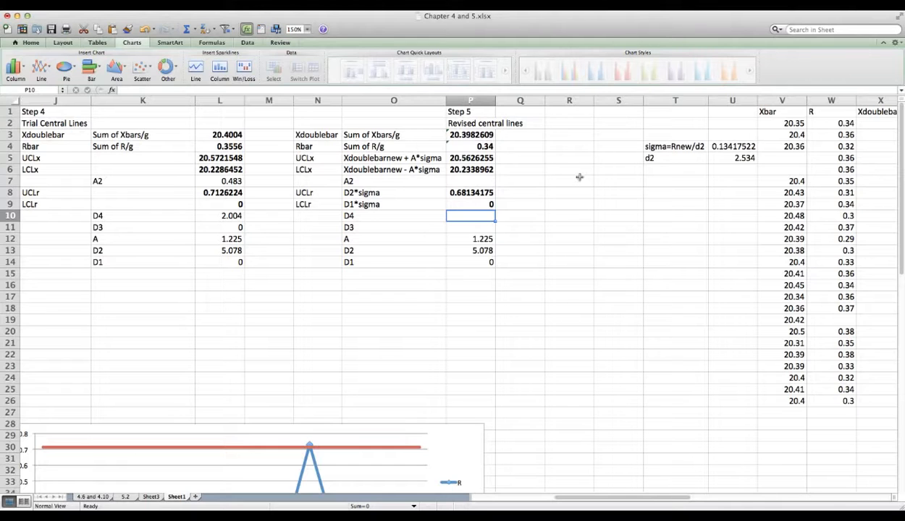
- Link cell X2 in the revised data table to the revised Xdoublebar with =P3
{"action": "scroll", "coordinate": [660, 230], "scroll_direction": "right", "scroll_amount": 6}
{"action": "scroll", "coordinate": [660, 230], "scroll_direction": "left", "scroll_amount": 8}
{"action": "scroll", "coordinate": [660, 230], "scroll_direction": "left", "scroll_amount": 3}
{"action": "scroll", "coordinate": [660, 230], "scroll_direction": "right", "scroll_amount": 15}
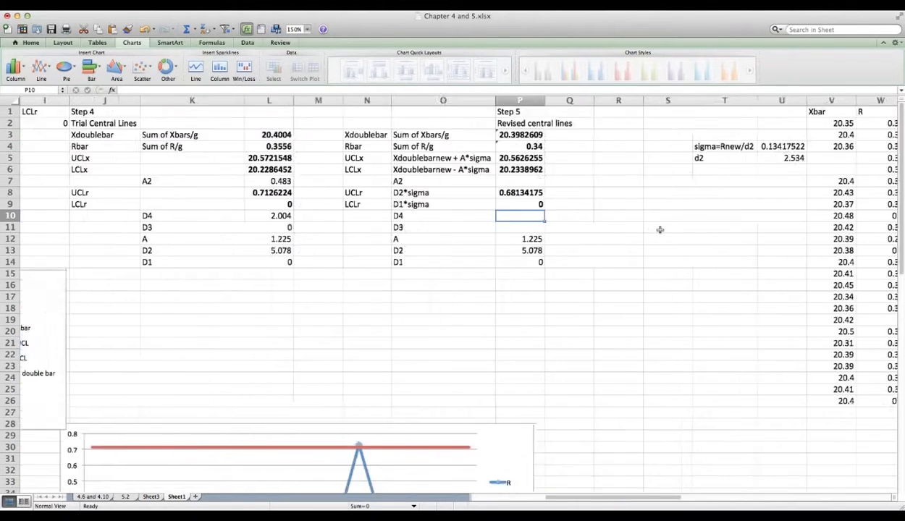
{"action": "scroll", "coordinate": [660, 230], "scroll_direction": "left", "scroll_amount": 5}
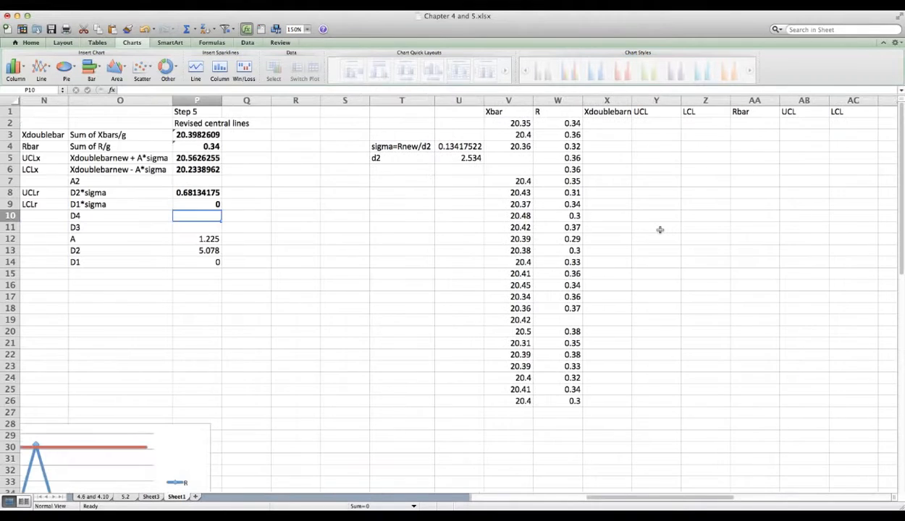
{"action": "left_click", "coordinate": [612, 120]}
{"action": "type", "text": "="}
{"action": "left_click", "coordinate": [179, 137]}
{"action": "key", "text": "Tab"}
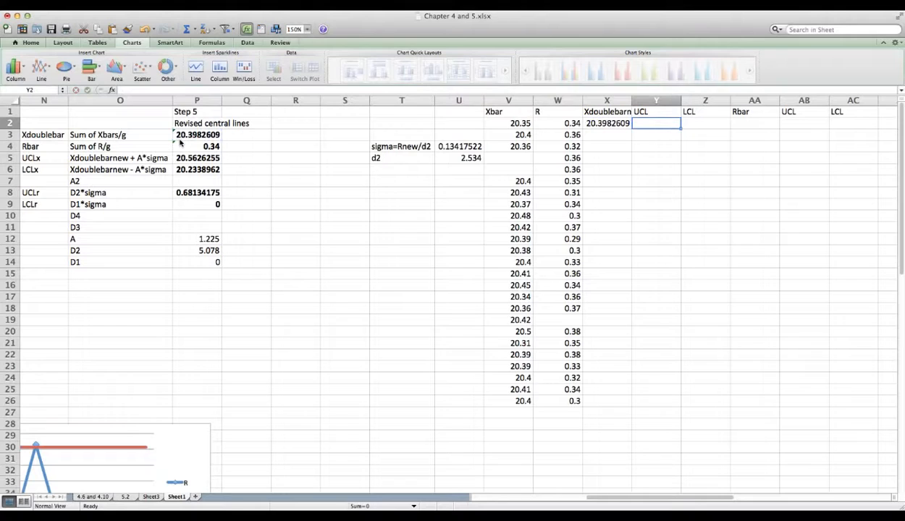
- Link Y2 to the revised UCLx with =P5 and Z2 to the revised LCLx with =P6
{"action": "type", "text": "="}
{"action": "left_click", "coordinate": [186, 170]}
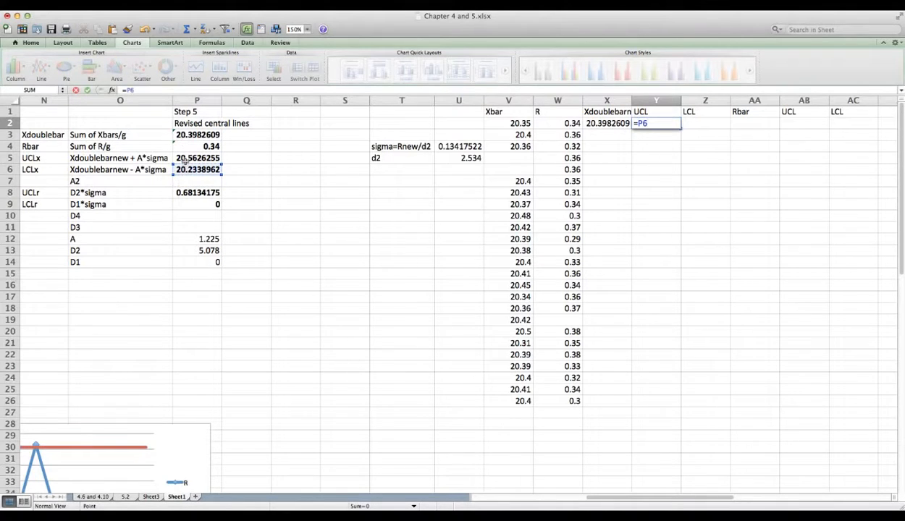
{"action": "left_click", "coordinate": [186, 160]}
{"action": "key", "text": "Tab"}
{"action": "type", "text": "=p"}
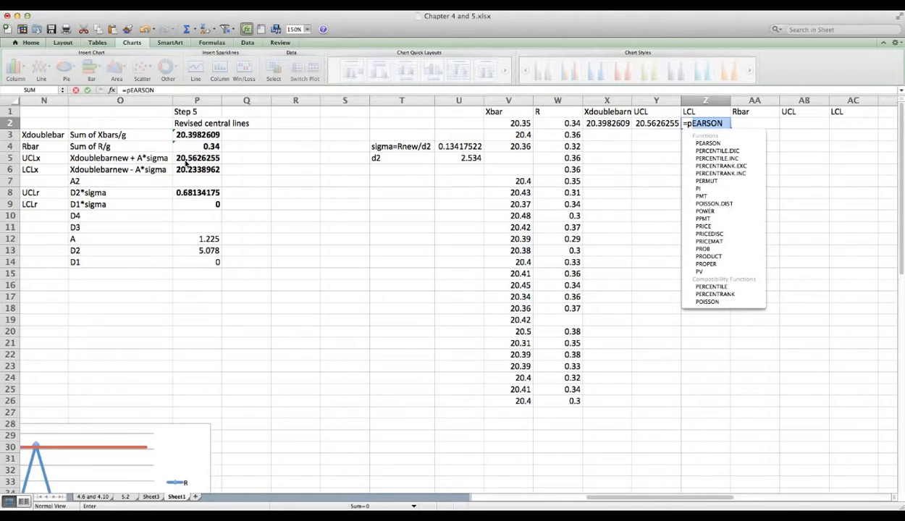
{"action": "type", "text": "6"}
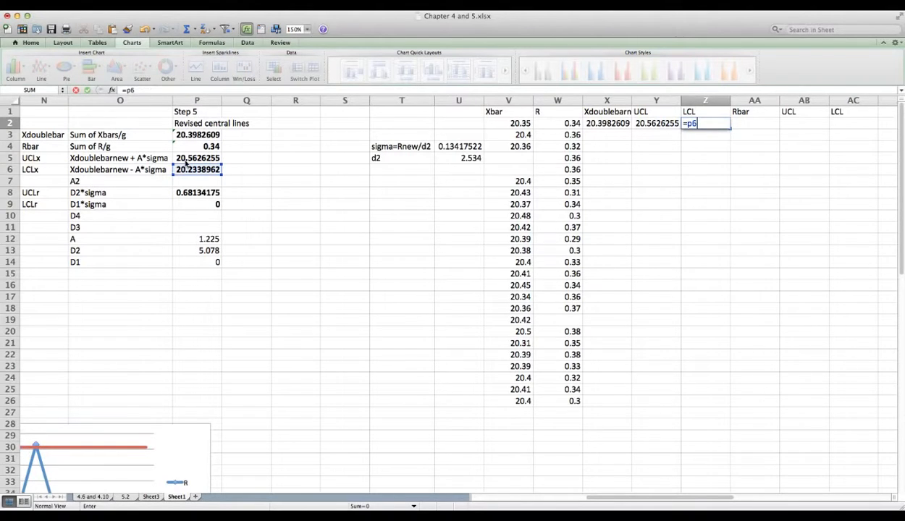
{"action": "key", "text": "Tab"}
- Link AA2, AB2 and AC2 to the revised Rbar, UCLr and LCLr with =P4, =P8 and =P9
{"action": "type", "text": "="}
{"action": "left_click", "coordinate": [190, 146]}
{"action": "key", "text": "Tab"}
{"action": "type", "text": "="}
{"action": "left_click", "coordinate": [184, 192]}
{"action": "key", "text": "Tab"}
{"action": "type", "text": "="}
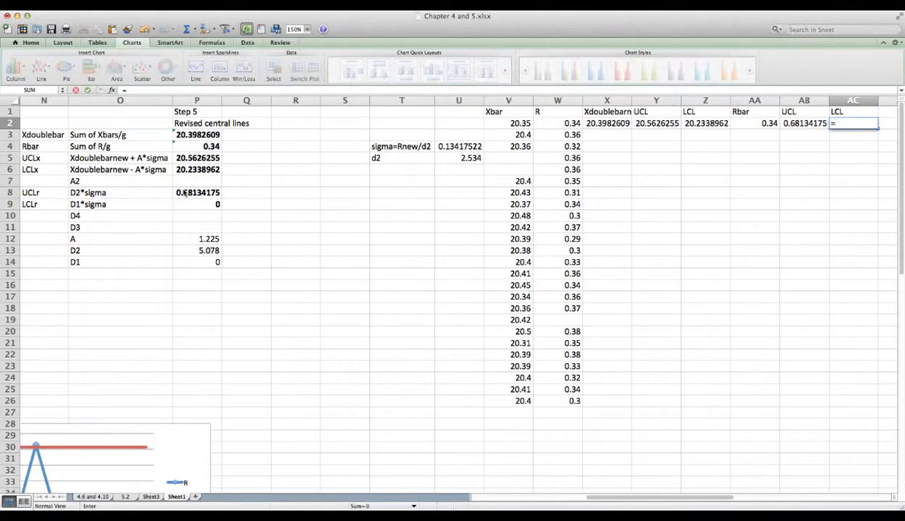
{"action": "left_click", "coordinate": [184, 205]}
{"action": "key", "text": "Return"}
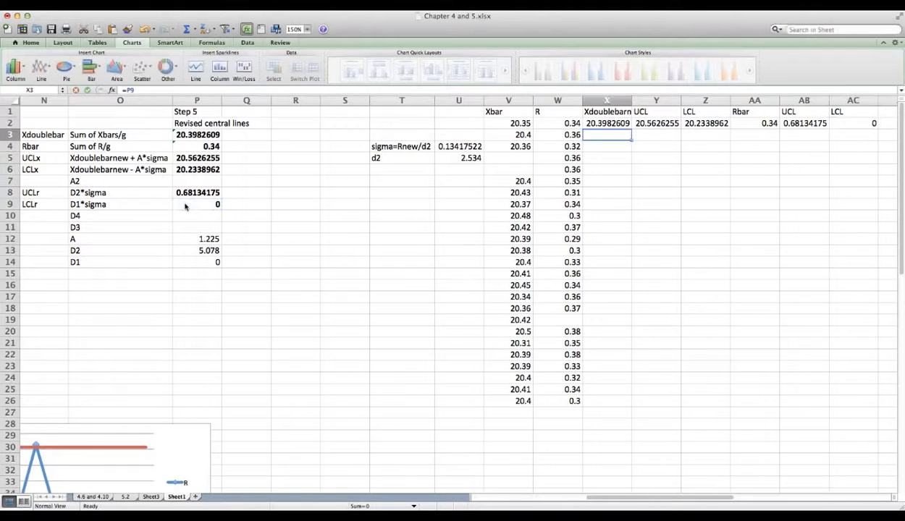
- Enter =X2 in X3 and fill the formula across and down through AC26
{"action": "type", "text": "="}
{"action": "key", "text": "Up"}
{"action": "key", "text": "Return"}
{"action": "left_click", "coordinate": [603, 135]}
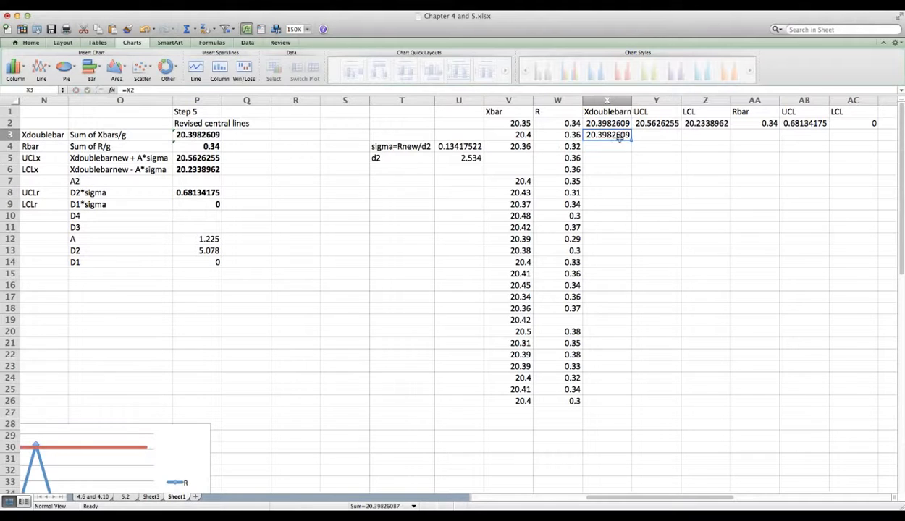
{"action": "left_click_drag", "start_coordinate": [631, 139], "coordinate": [855, 404]}
- Copy the trial Xbar chart and paste it below the revised data table at W27
{"action": "scroll", "coordinate": [728, 370], "scroll_direction": "right", "scroll_amount": 7}
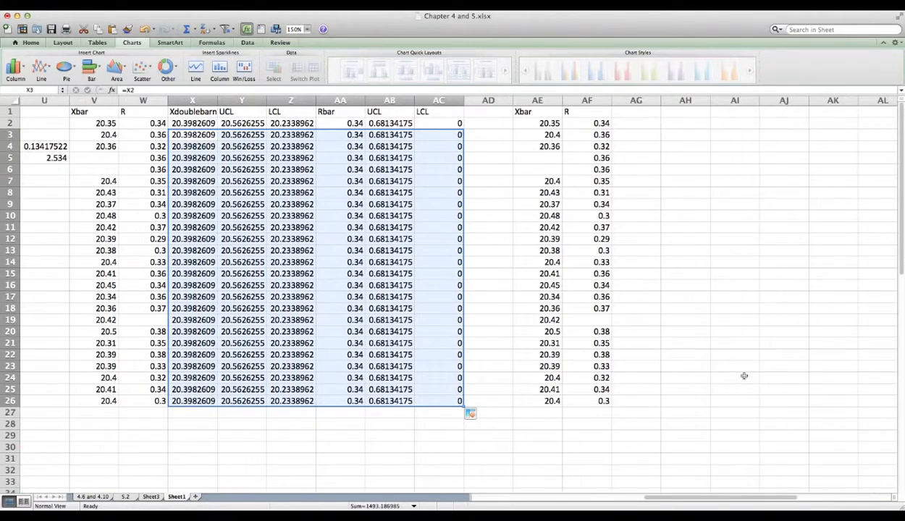
{"action": "scroll", "coordinate": [744, 376], "scroll_direction": "left", "scroll_amount": 6}
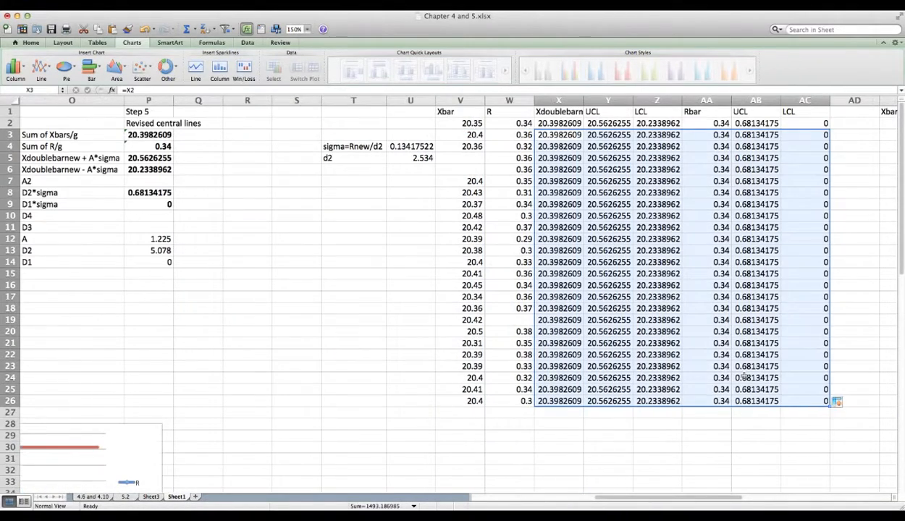
{"action": "scroll", "coordinate": [744, 376], "scroll_direction": "down", "scroll_amount": 10}
{"action": "scroll", "coordinate": [744, 376], "scroll_direction": "left", "scroll_amount": 12}
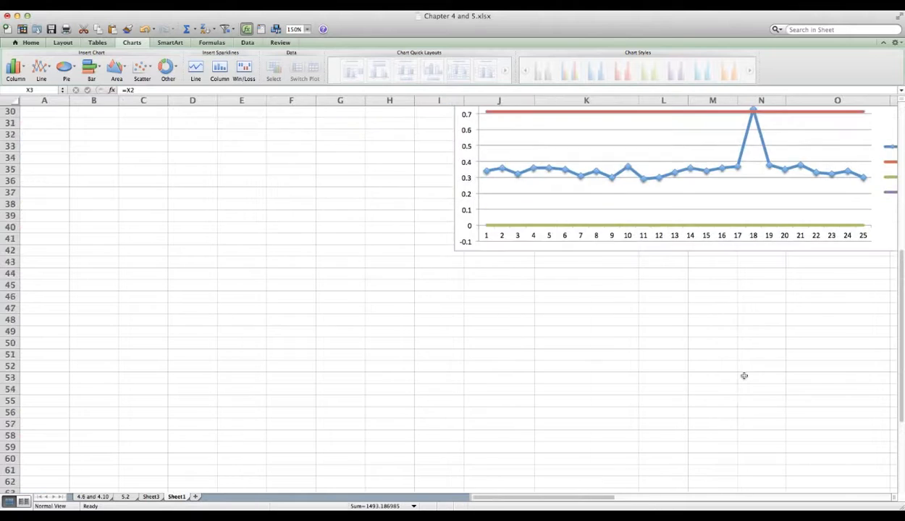
{"action": "scroll", "coordinate": [744, 375], "scroll_direction": "up", "scroll_amount": 7}
{"action": "left_click", "coordinate": [435, 208]}
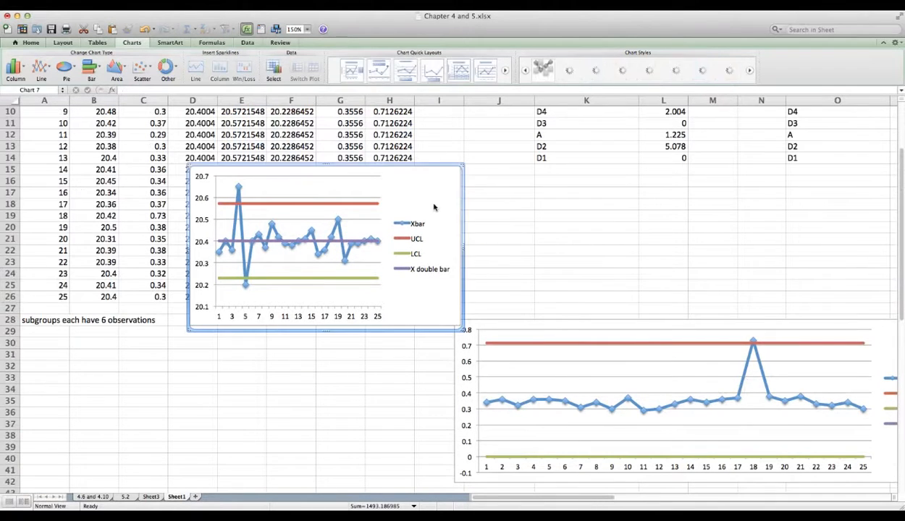
{"action": "scroll", "coordinate": [615, 202], "scroll_direction": "right", "scroll_amount": 15}
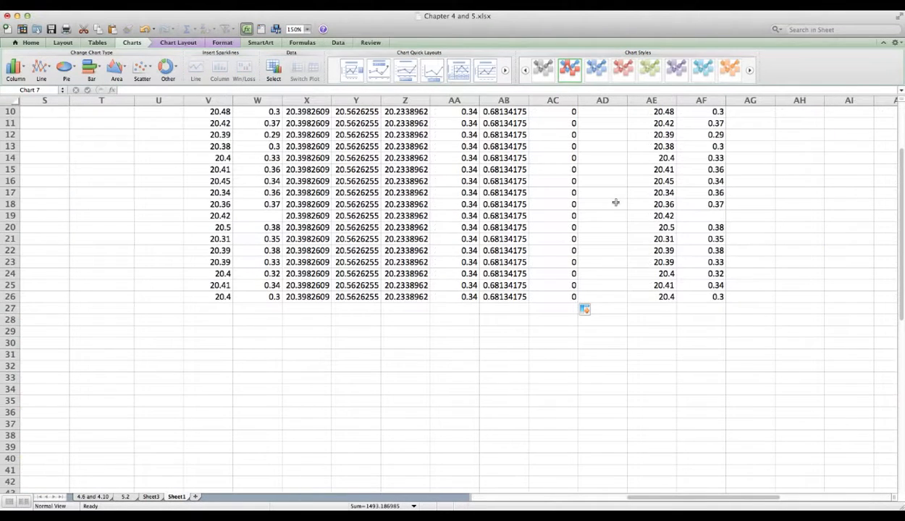
{"action": "left_click", "coordinate": [265, 307]}
{"action": "key", "text": "super+v"}
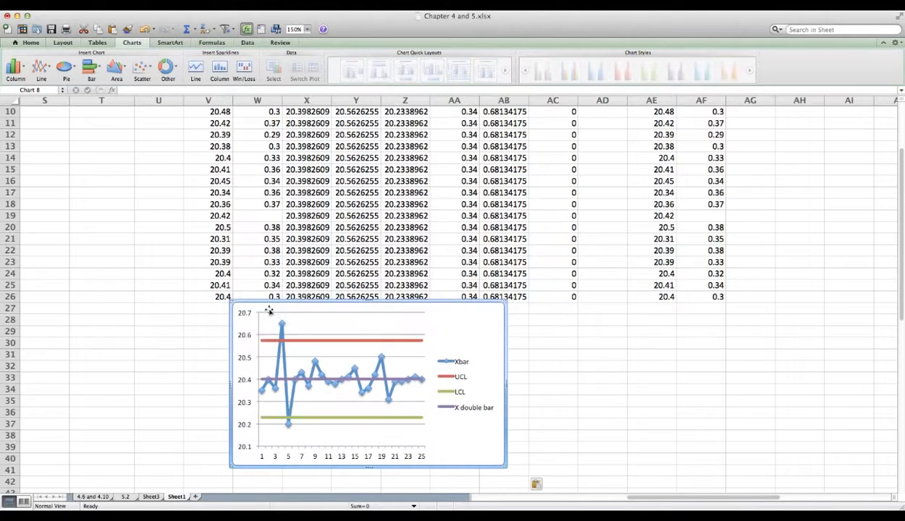
- In the pasted Xbar chart's data source, set the X double bar series' Y values to =Sheet1!$X$2:$X$26
{"action": "right_click", "coordinate": [298, 327]}
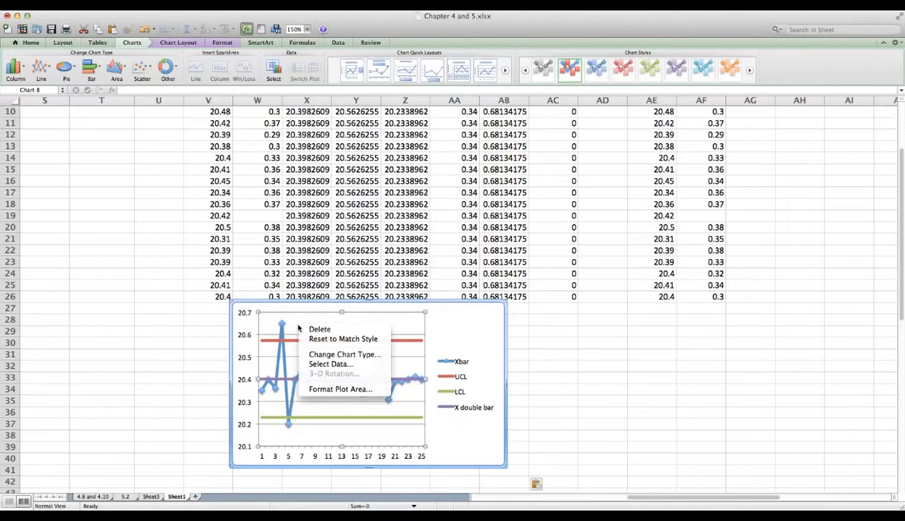
{"action": "left_click", "coordinate": [316, 365]}
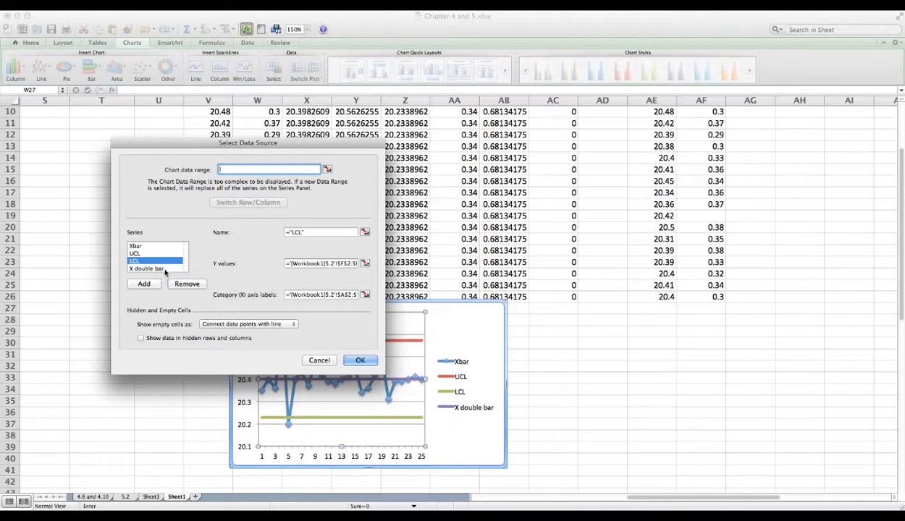
{"action": "left_click", "coordinate": [163, 269]}
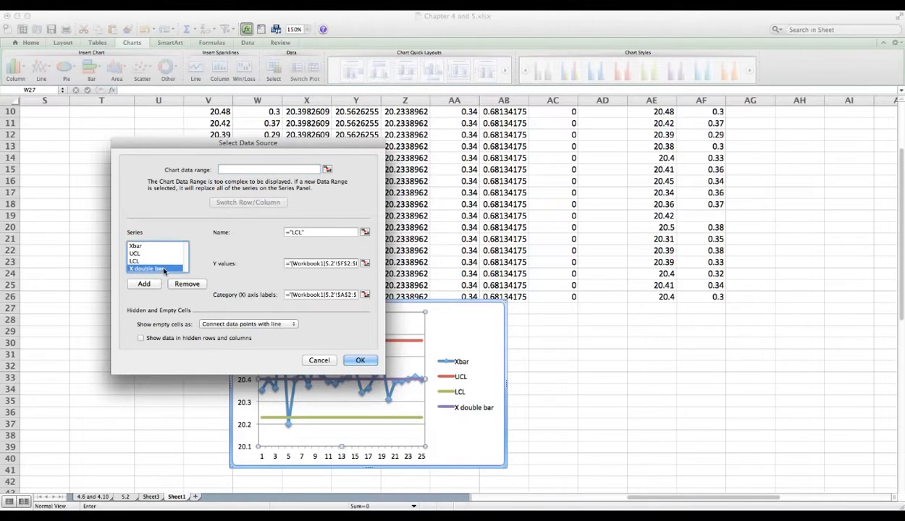
{"action": "left_click", "coordinate": [365, 264]}
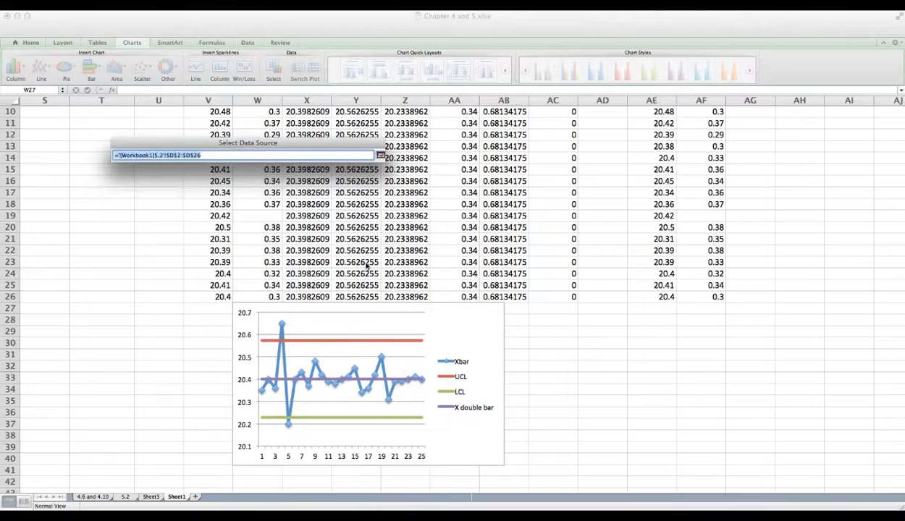
{"action": "left_click", "coordinate": [450, 186]}
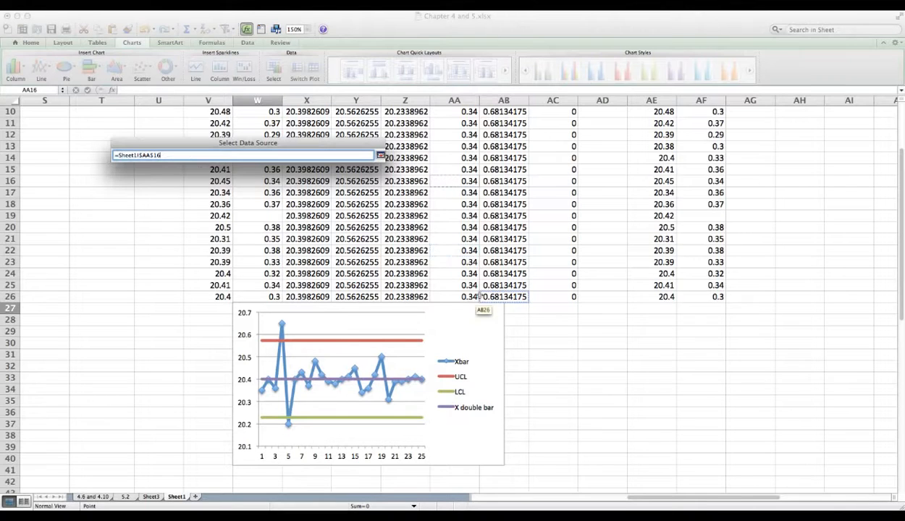
{"action": "left_click", "coordinate": [215, 298]}
{"action": "left_click_drag", "start_coordinate": [215, 299], "coordinate": [203, 48]}
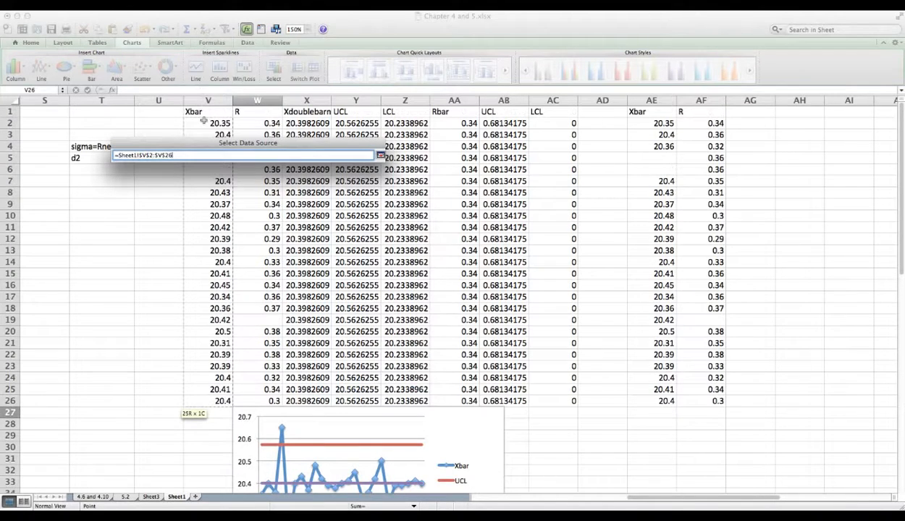
{"action": "left_click", "coordinate": [299, 123]}
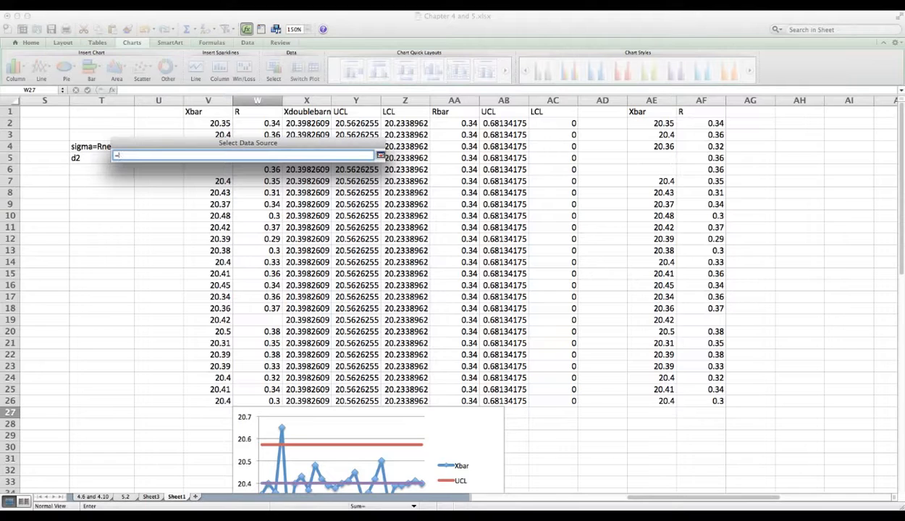
{"action": "left_click_drag", "start_coordinate": [298, 124], "coordinate": [297, 403]}
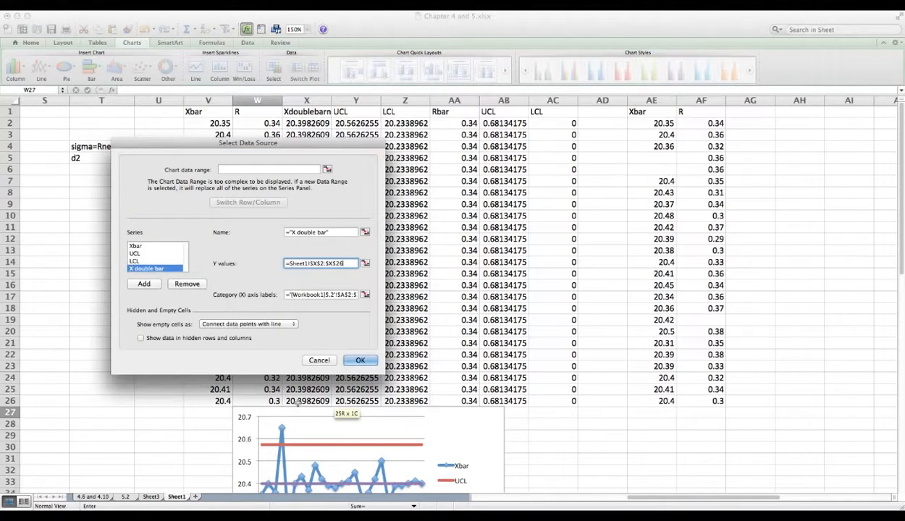
- Set the UCL series' Y values to =Sheet1!$Y$2:$Y$26
{"action": "left_click", "coordinate": [164, 254]}
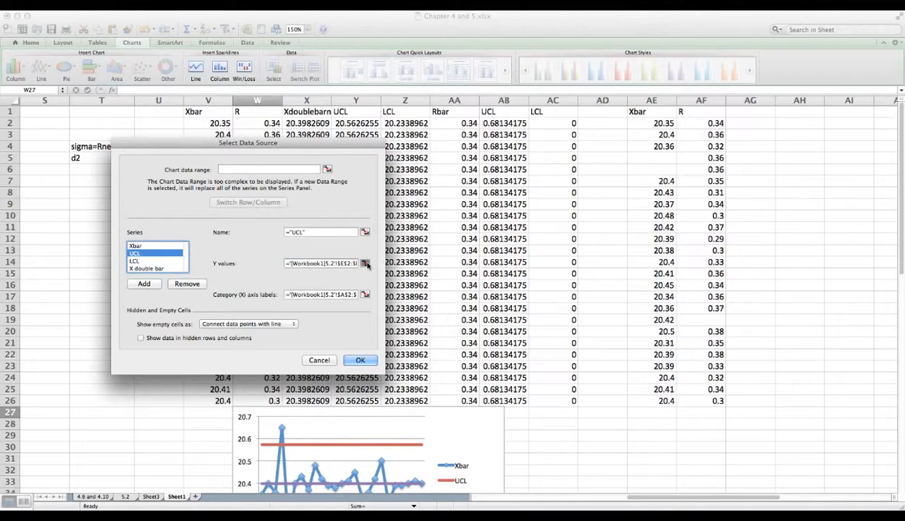
{"action": "left_click", "coordinate": [365, 263]}
{"action": "left_click_drag", "start_coordinate": [360, 124], "coordinate": [364, 403]}
{"action": "key", "text": "Return"}
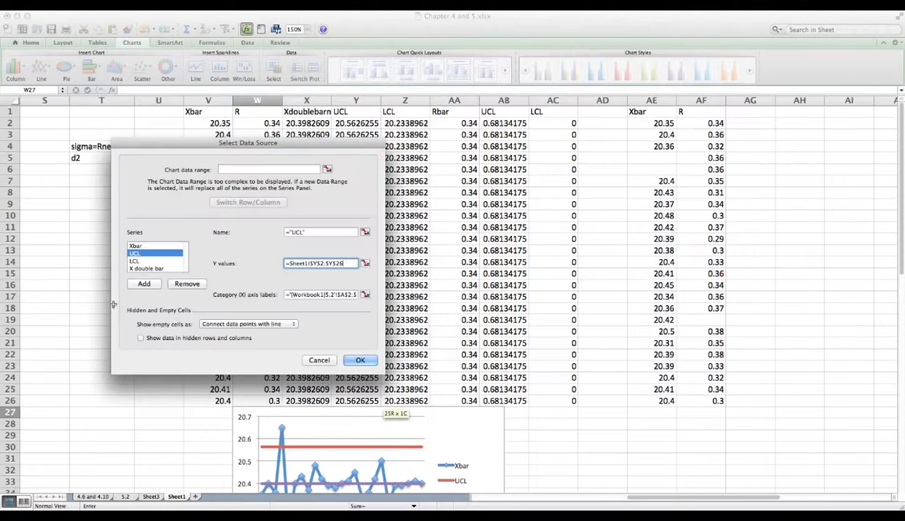
- Set the LCL series' Y values to =Sheet1!$Z$2:$Z$26
{"action": "left_click", "coordinate": [152, 264]}
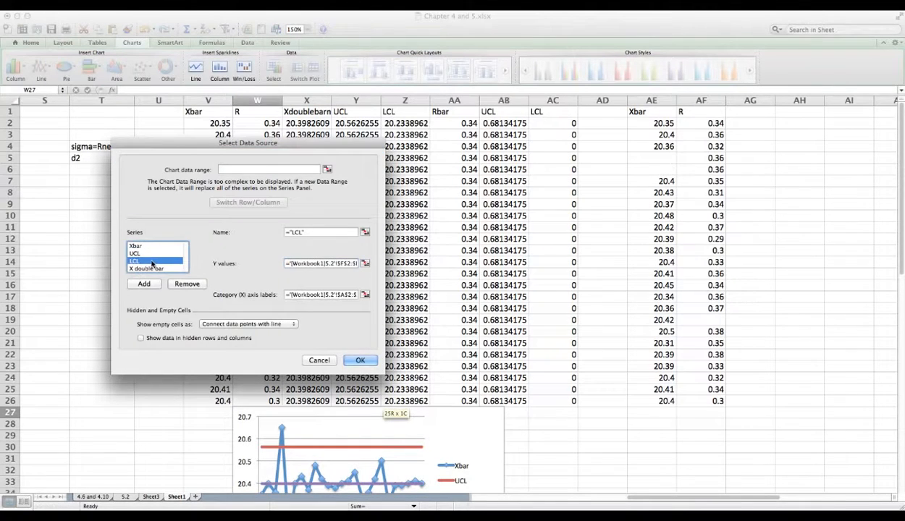
{"action": "left_click", "coordinate": [365, 264]}
{"action": "left_click_drag", "start_coordinate": [396, 129], "coordinate": [413, 403]}
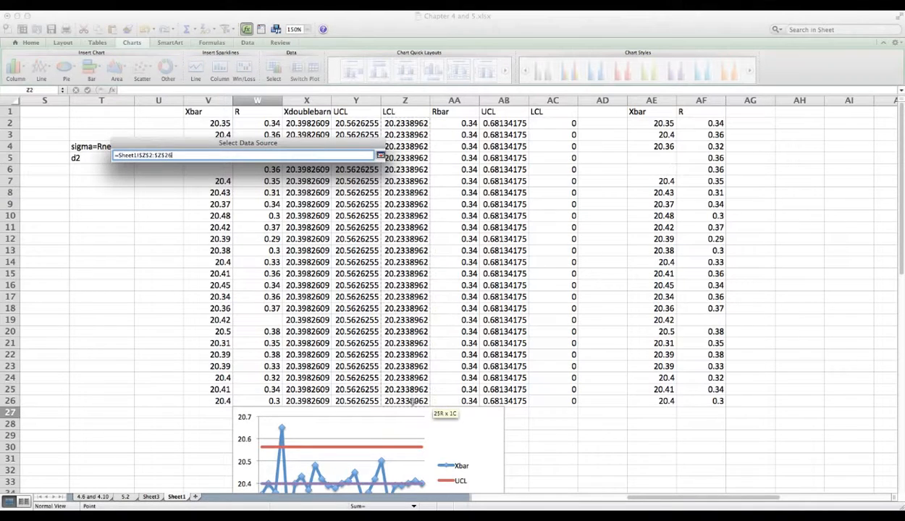
{"action": "key", "text": "Return"}
- Set the Xbar series' Y values to =Sheet1!$V$2:$V$26 and apply the new data source
{"action": "left_click", "coordinate": [151, 247]}
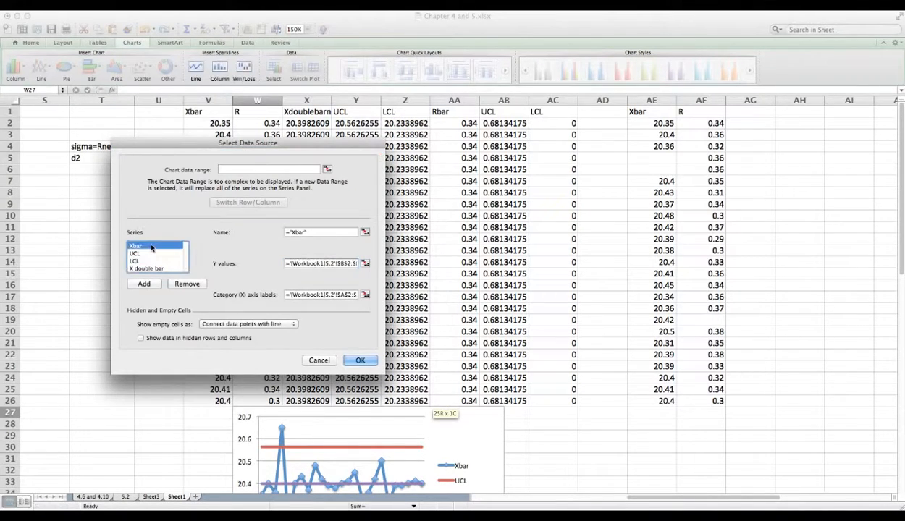
{"action": "left_click", "coordinate": [365, 265]}
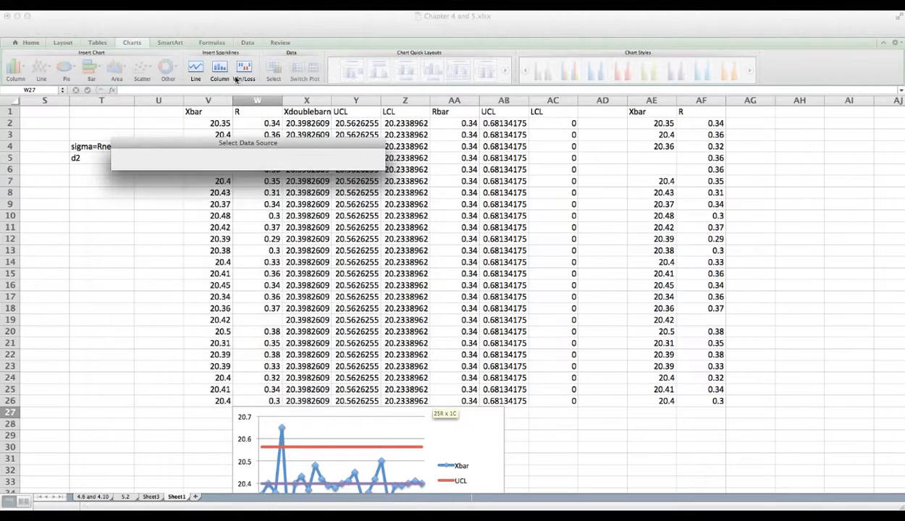
{"action": "left_click", "coordinate": [210, 124]}
{"action": "left_click_drag", "start_coordinate": [210, 124], "coordinate": [217, 401]}
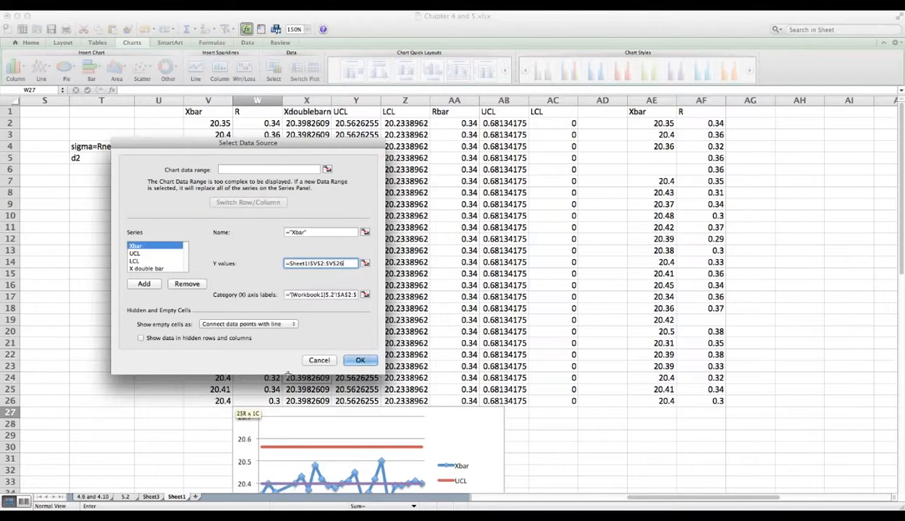
{"action": "left_click", "coordinate": [360, 361]}
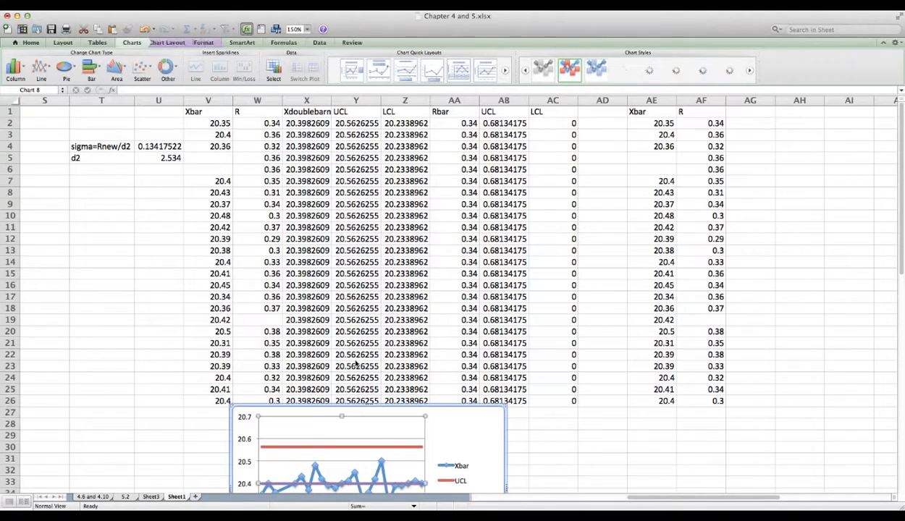
- Copy the trial R chart and paste it beside the revised Xbar chart, below the revised data table
{"action": "scroll", "coordinate": [355, 364], "scroll_direction": "down", "scroll_amount": 6}
{"action": "left_click", "coordinate": [478, 252]}
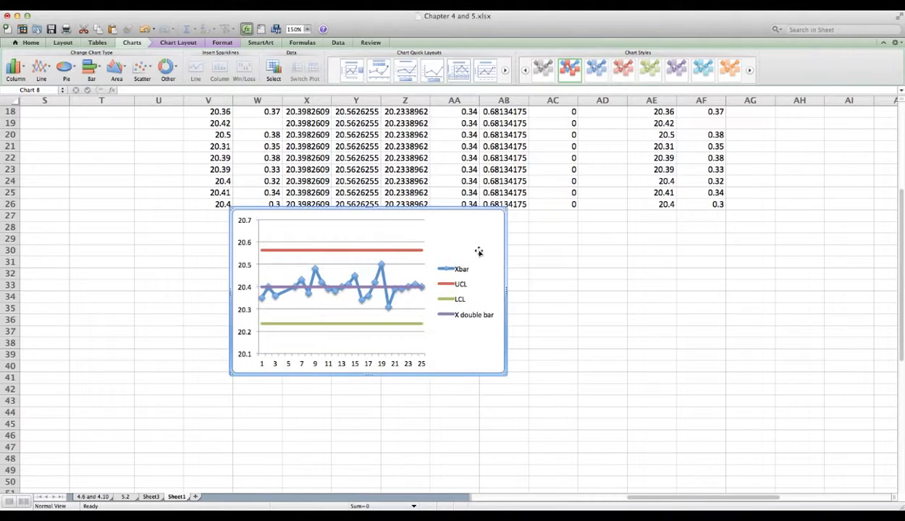
{"action": "scroll", "coordinate": [131, 313], "scroll_direction": "left", "scroll_amount": 10}
{"action": "scroll", "coordinate": [131, 313], "scroll_direction": "down", "scroll_amount": 4}
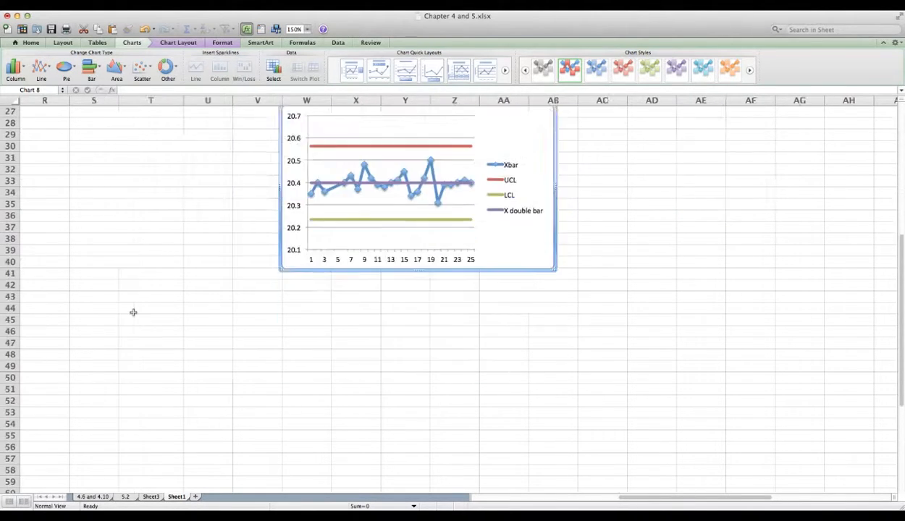
{"action": "scroll", "coordinate": [134, 312], "scroll_direction": "left", "scroll_amount": 5}
{"action": "scroll", "coordinate": [133, 312], "scroll_direction": "up", "scroll_amount": 3}
{"action": "scroll", "coordinate": [134, 312], "scroll_direction": "right", "scroll_amount": 5}
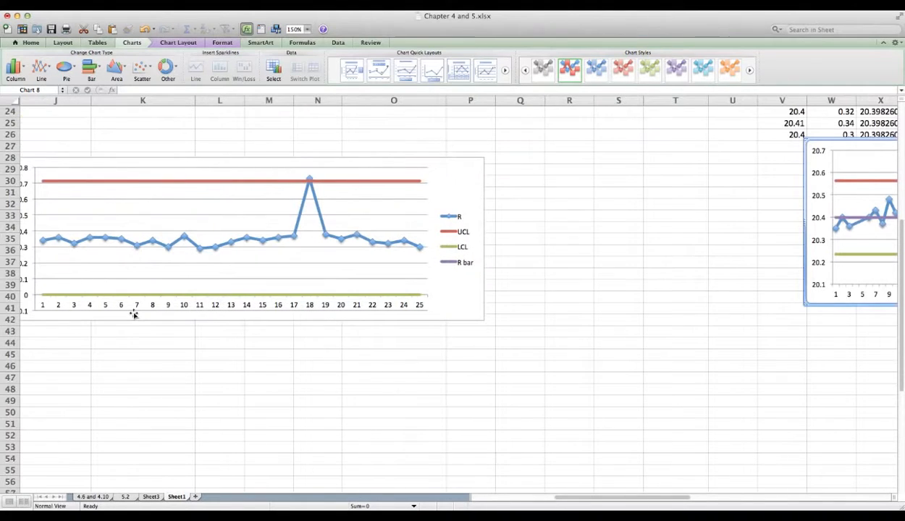
{"action": "left_click", "coordinate": [437, 190]}
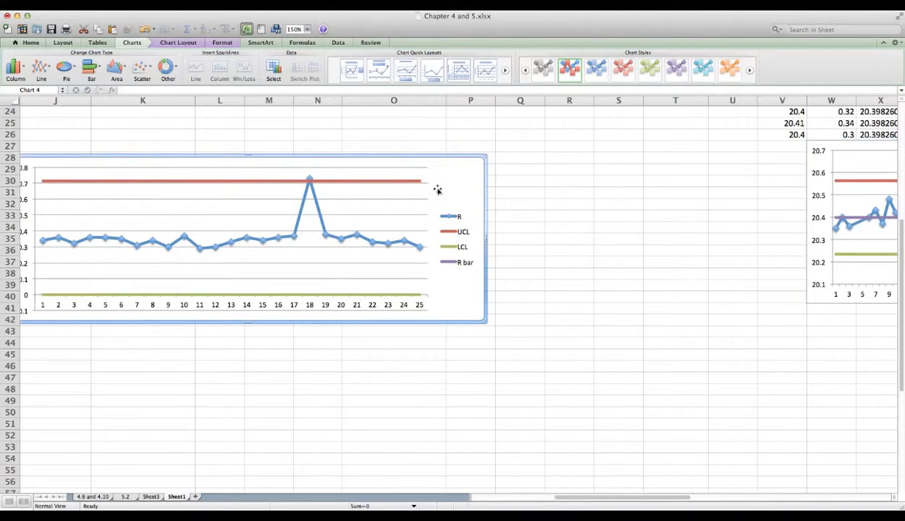
{"action": "left_click", "coordinate": [588, 181]}
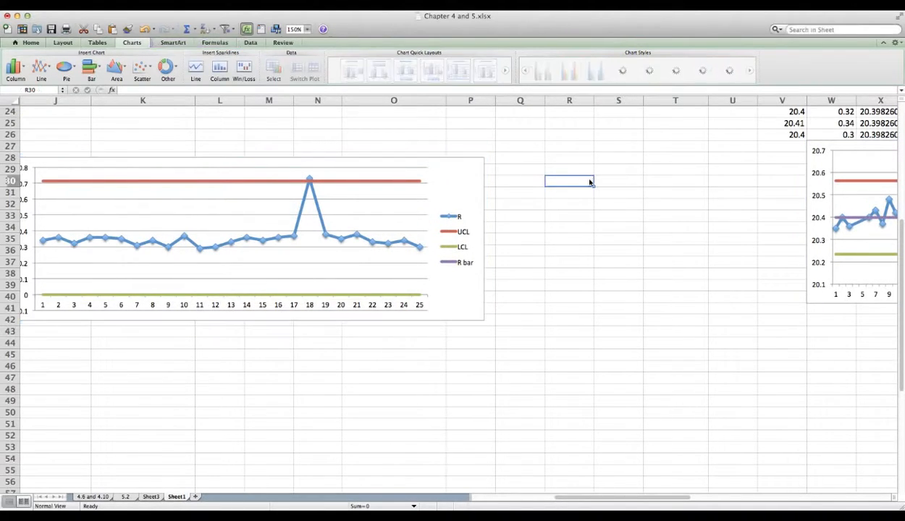
{"action": "scroll", "coordinate": [589, 183], "scroll_direction": "right", "scroll_amount": 20}
{"action": "scroll", "coordinate": [589, 183], "scroll_direction": "up", "scroll_amount": 2}
{"action": "scroll", "coordinate": [381, 241], "scroll_direction": "left", "scroll_amount": 20}
{"action": "scroll", "coordinate": [382, 242], "scroll_direction": "up", "scroll_amount": 2}
{"action": "scroll", "coordinate": [383, 244], "scroll_direction": "right", "scroll_amount": 6}
{"action": "scroll", "coordinate": [382, 244], "scroll_direction": "right", "scroll_amount": 4}
{"action": "scroll", "coordinate": [382, 243], "scroll_direction": "up", "scroll_amount": 4}
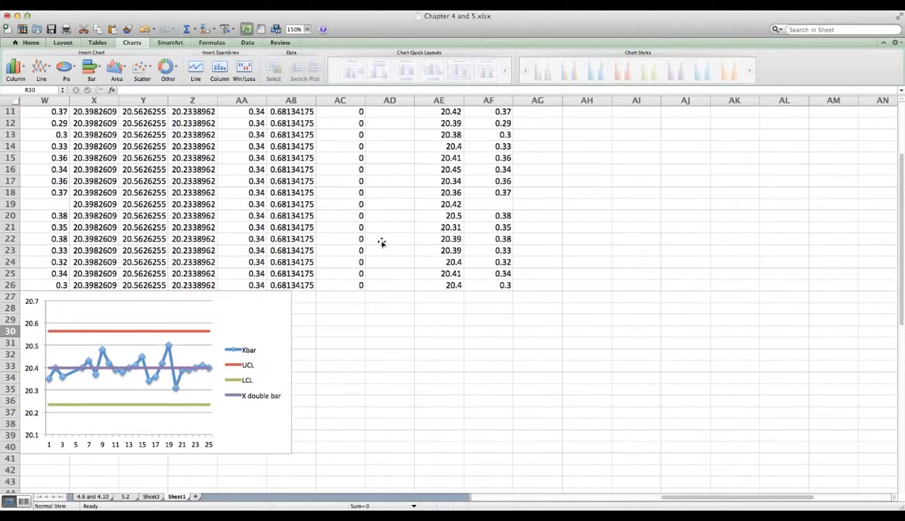
{"action": "left_click", "coordinate": [365, 305]}
{"action": "key", "text": "super+v"}
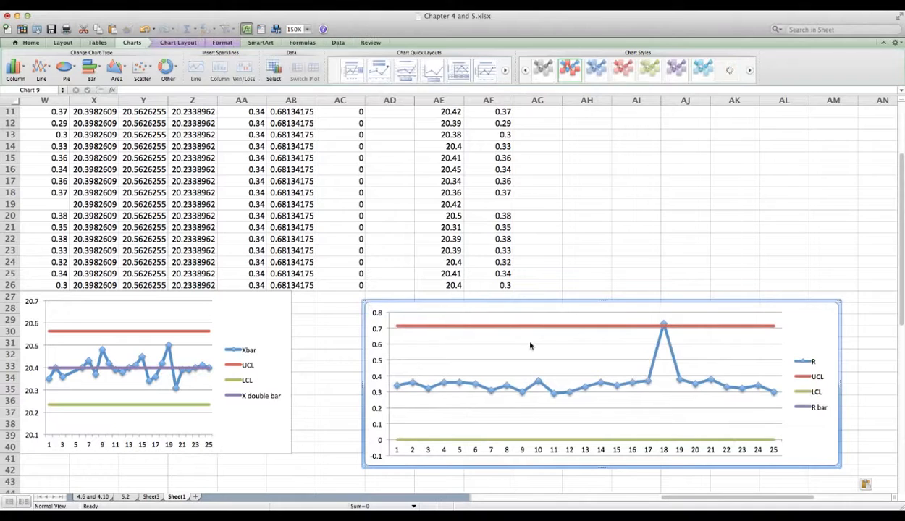
- Open the pasted R chart's data source and the R series' Y values range for reselection
{"action": "right_click", "coordinate": [811, 331]}
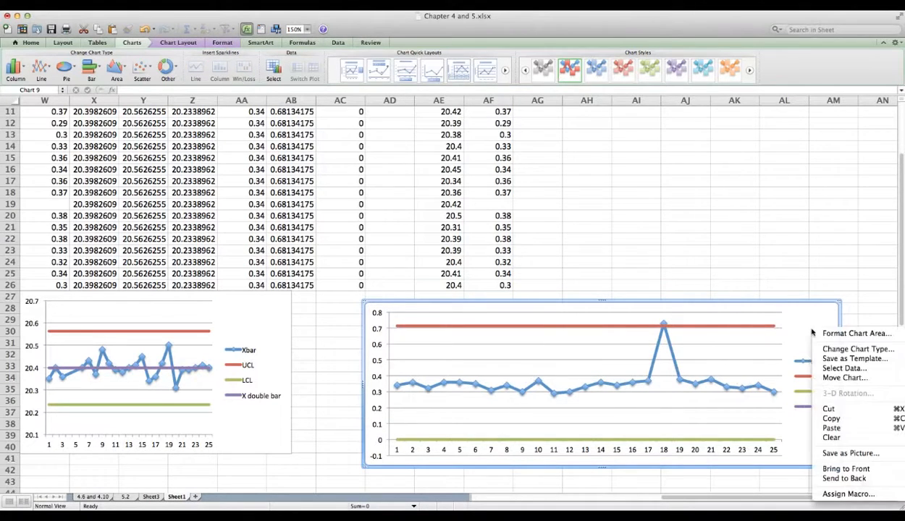
{"action": "left_click", "coordinate": [833, 368]}
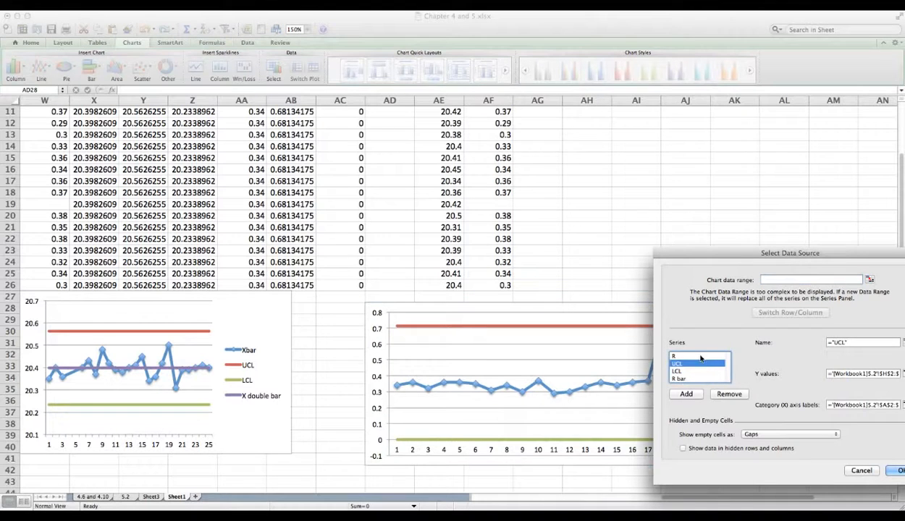
{"action": "left_click", "coordinate": [687, 355]}
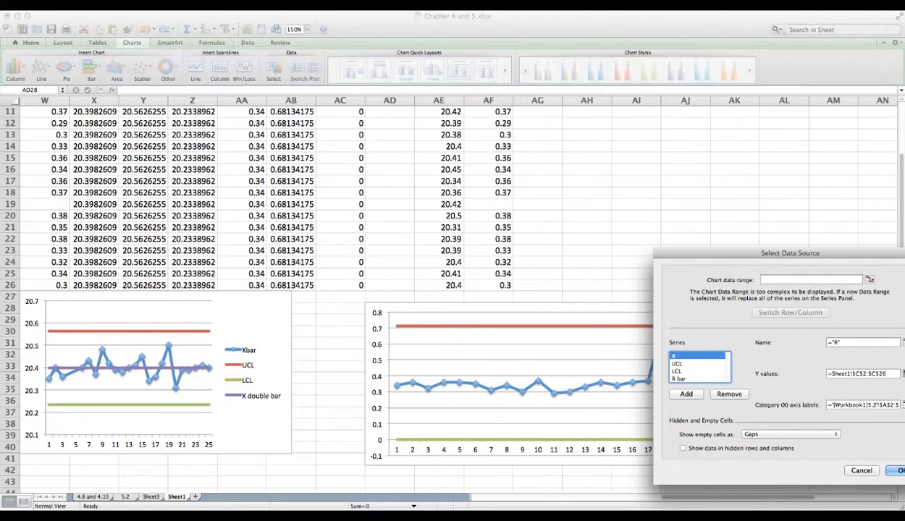
{"action": "left_click", "coordinate": [902, 373]}
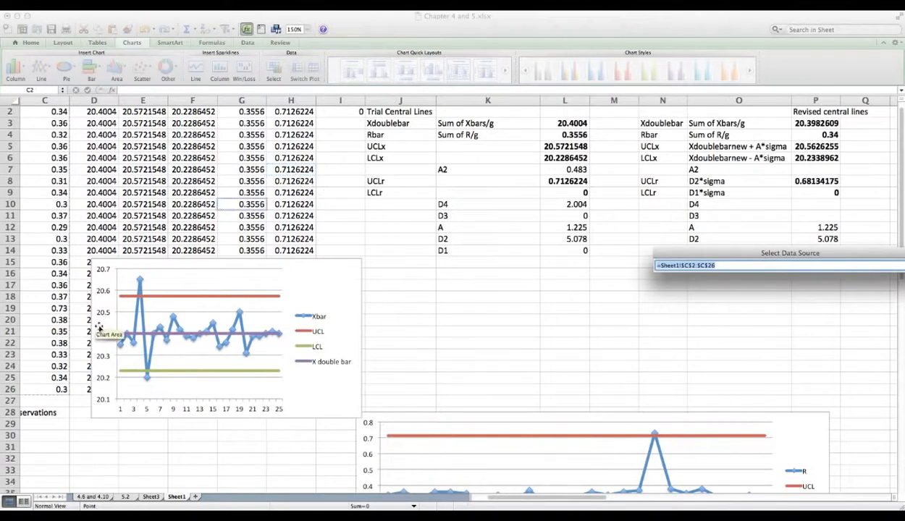
{"action": "left_click", "coordinate": [56, 388]}
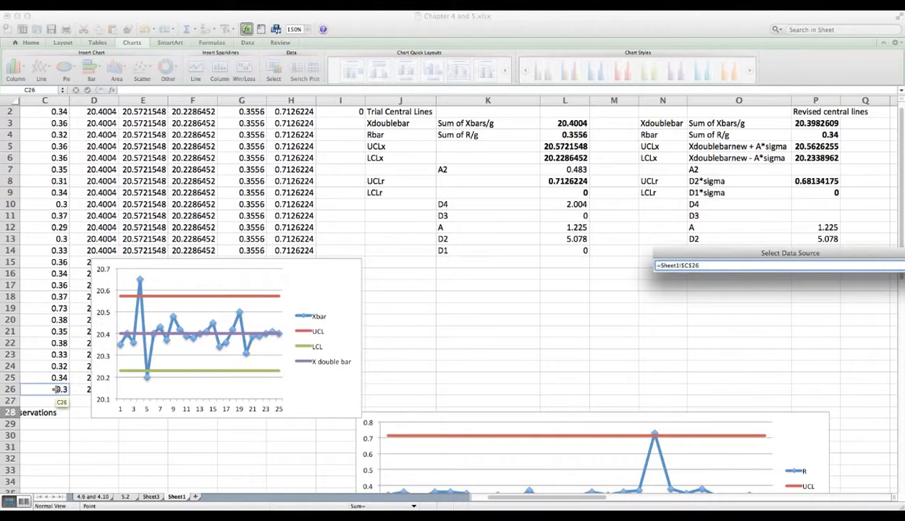
{"action": "left_click_drag", "start_coordinate": [56, 388], "coordinate": [57, 77]}
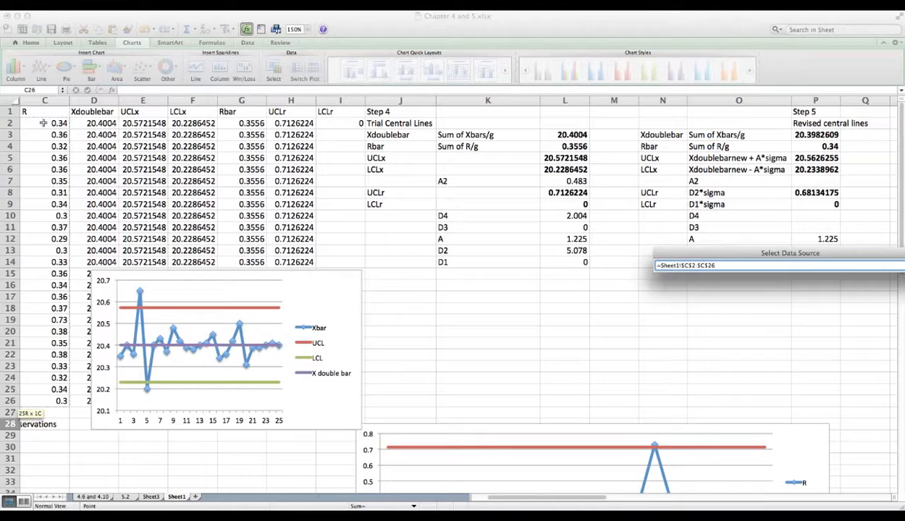
{"action": "key", "text": "Left"}
{"action": "key", "text": "Left"}
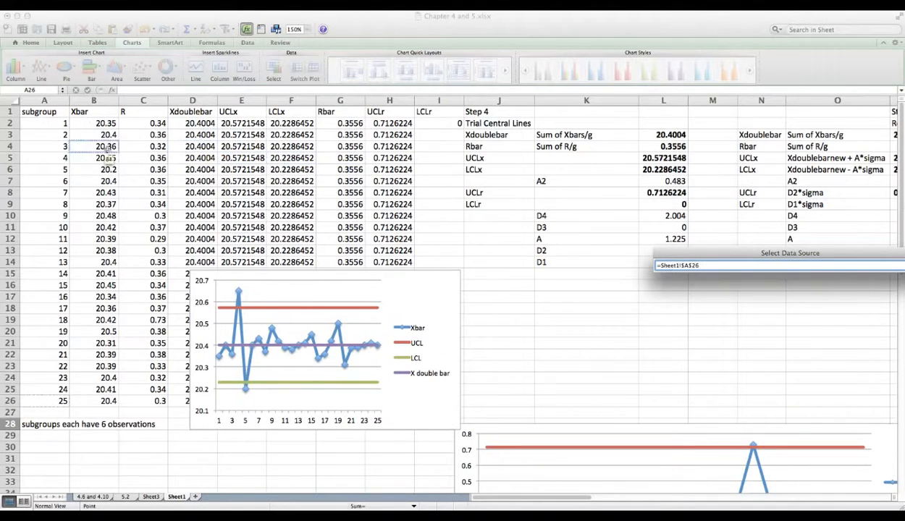
- Set the R series' Y values to =Sheet1!$W$2:$W$26 from the revised data table
{"action": "left_click", "coordinate": [776, 231]}
{"action": "scroll", "coordinate": [776, 230], "scroll_direction": "right", "scroll_amount": 6}
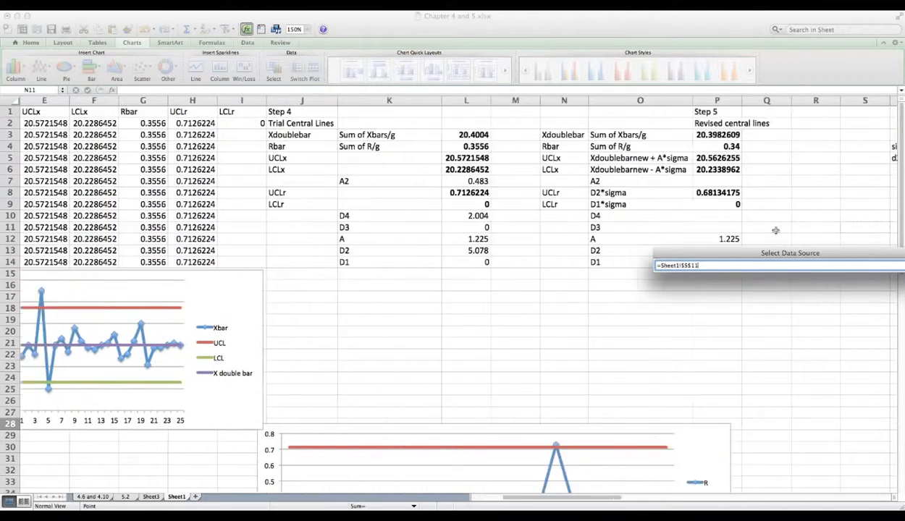
{"action": "scroll", "coordinate": [775, 231], "scroll_direction": "right", "scroll_amount": 5}
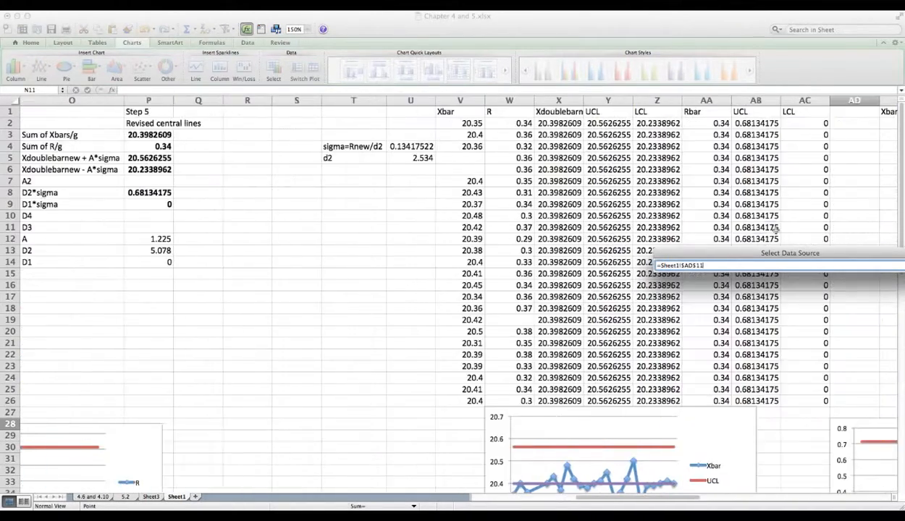
{"action": "left_click", "coordinate": [508, 124]}
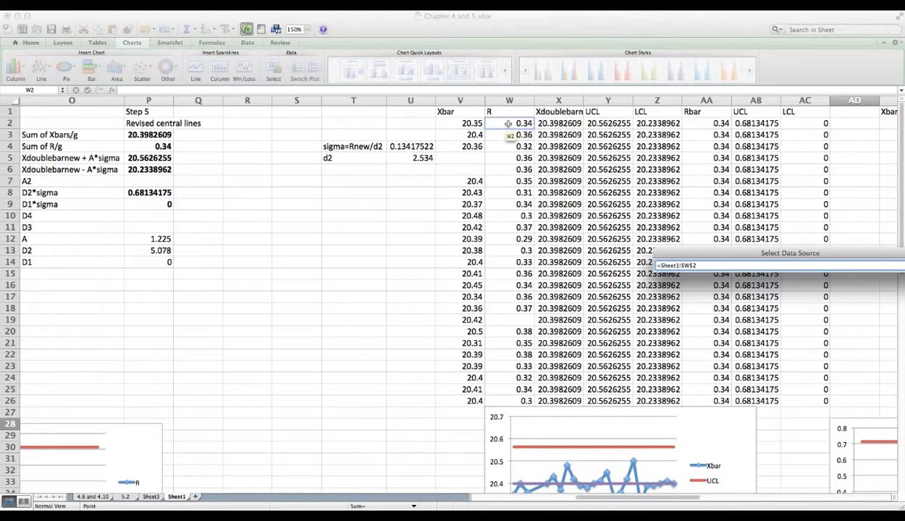
{"action": "left_click_drag", "start_coordinate": [509, 124], "coordinate": [499, 399]}
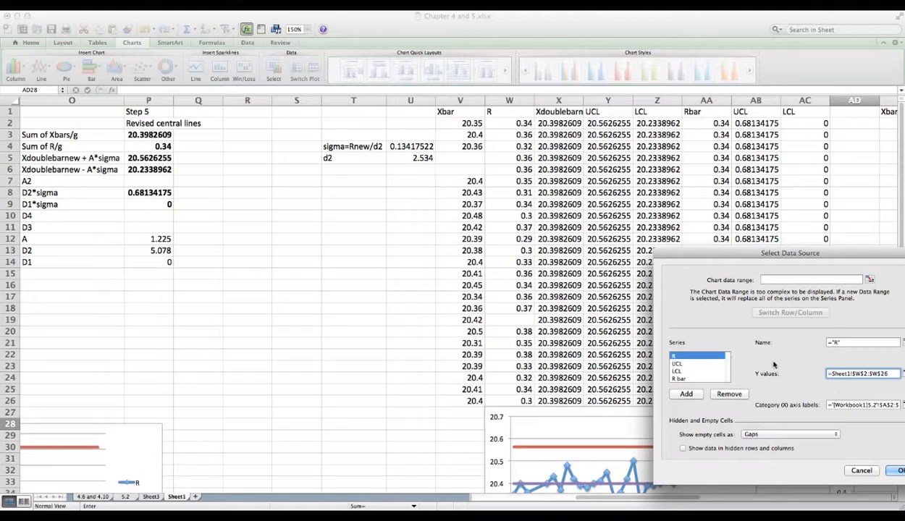
- Set the UCL series' Y values in the pasted R chart to Y2:Y26 on Sheet1
{"action": "left_click_drag", "start_coordinate": [804, 253], "coordinate": [643, 233]}
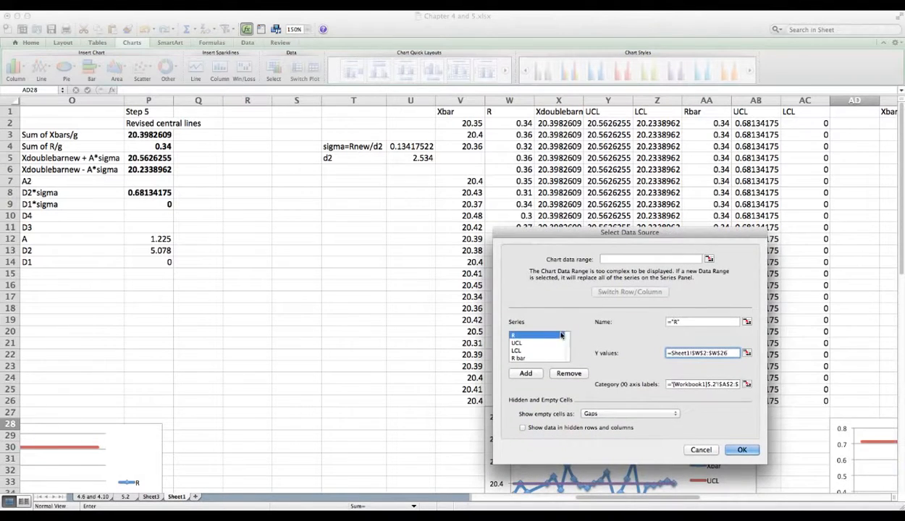
{"action": "left_click", "coordinate": [538, 345]}
{"action": "left_click", "coordinate": [746, 353]}
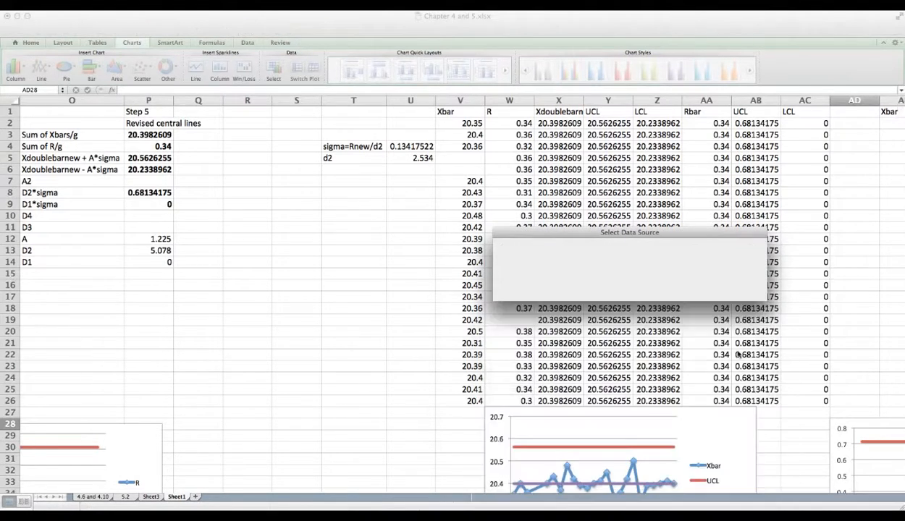
{"action": "left_click_drag", "start_coordinate": [607, 123], "coordinate": [604, 400]}
{"action": "key", "text": "Return"}
- Set the LCL series' Y values in the pasted R chart to Z2:Z26 on Sheet1
{"action": "left_click", "coordinate": [538, 352]}
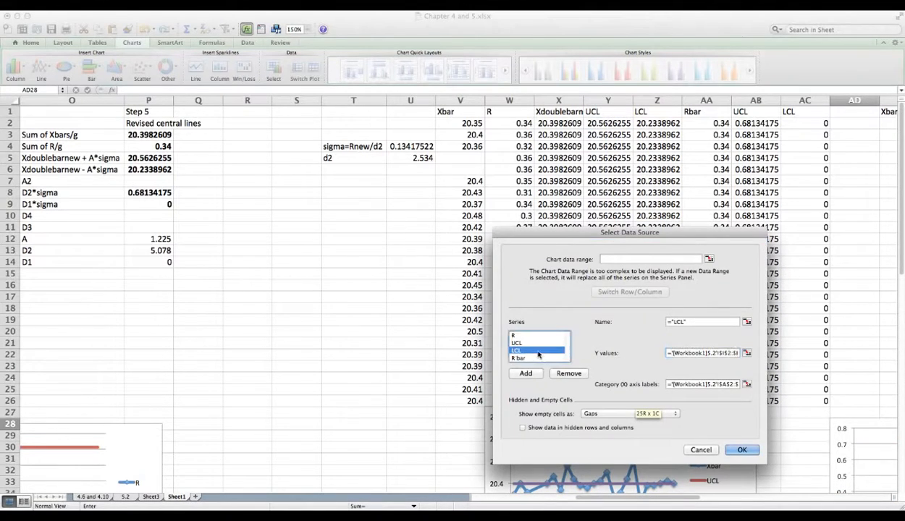
{"action": "left_click", "coordinate": [748, 354]}
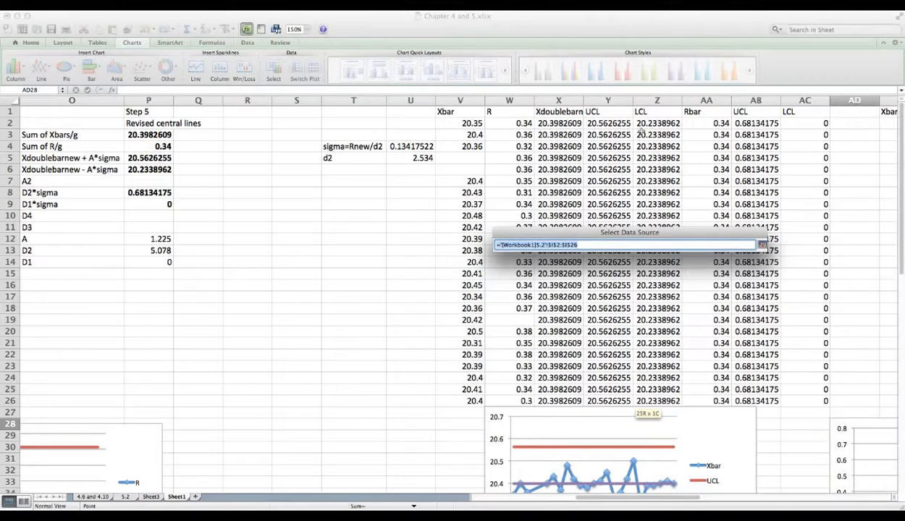
{"action": "left_click_drag", "start_coordinate": [653, 124], "coordinate": [653, 398]}
- Set the R bar series' Y values to AA2:AA26 on Sheet1 and apply the R chart's new data source
{"action": "left_click", "coordinate": [534, 358]}
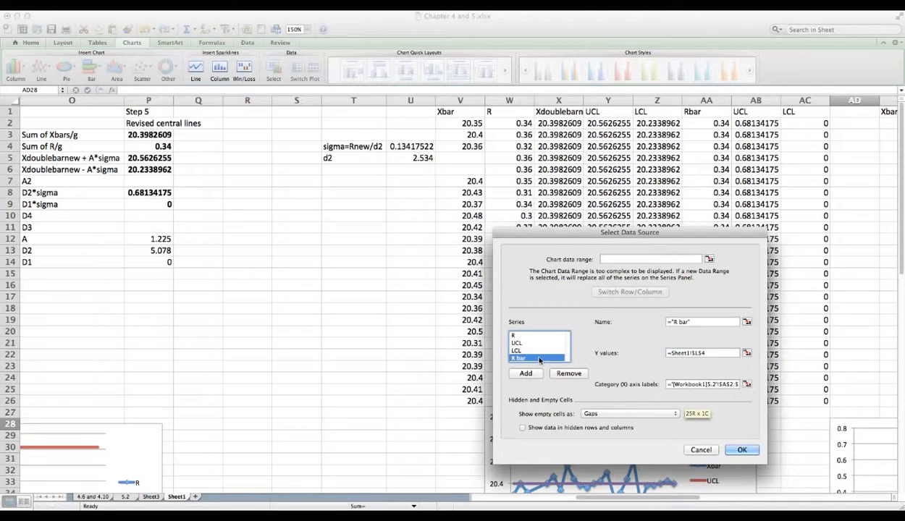
{"action": "left_click", "coordinate": [747, 352]}
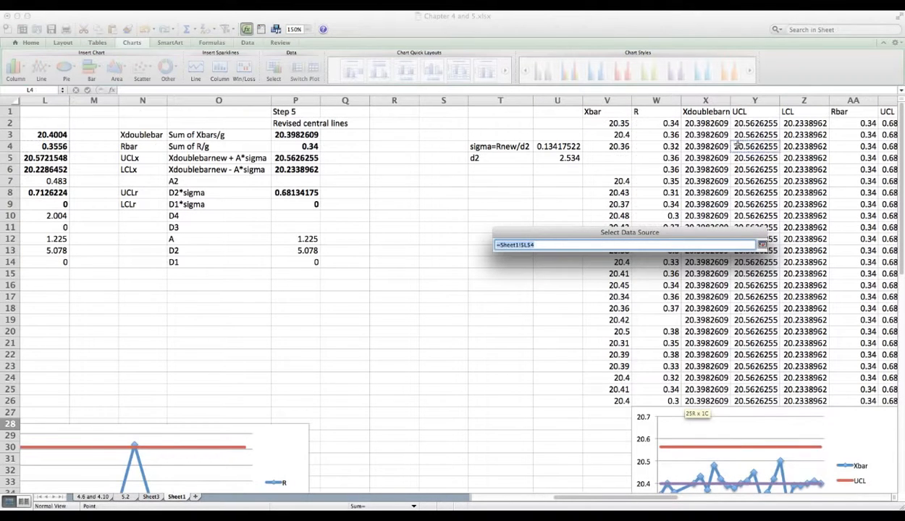
{"action": "left_click_drag", "start_coordinate": [846, 124], "coordinate": [861, 401]}
{"action": "left_click", "coordinate": [725, 443]}
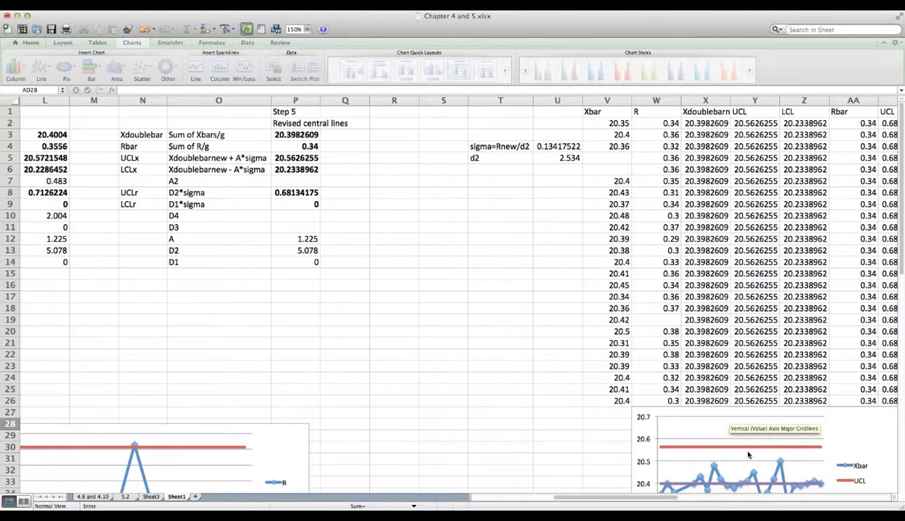
- Compare the revised Xbar and R charts with the trial charts, examining the trial Xbar chart's UCL and LCL lines
{"action": "scroll", "coordinate": [652, 341], "scroll_direction": "down", "scroll_amount": 5}
{"action": "scroll", "coordinate": [586, 380], "scroll_direction": "right", "scroll_amount": 3}
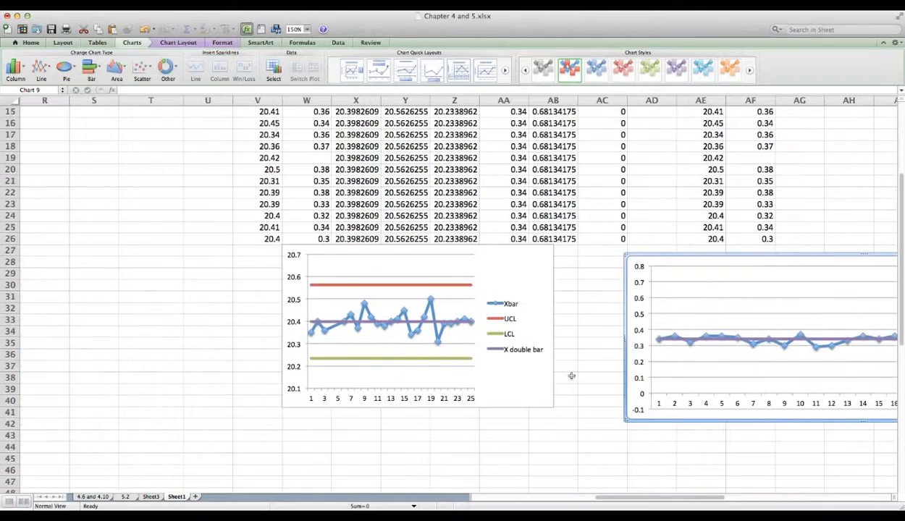
{"action": "scroll", "coordinate": [572, 376], "scroll_direction": "right", "scroll_amount": 3}
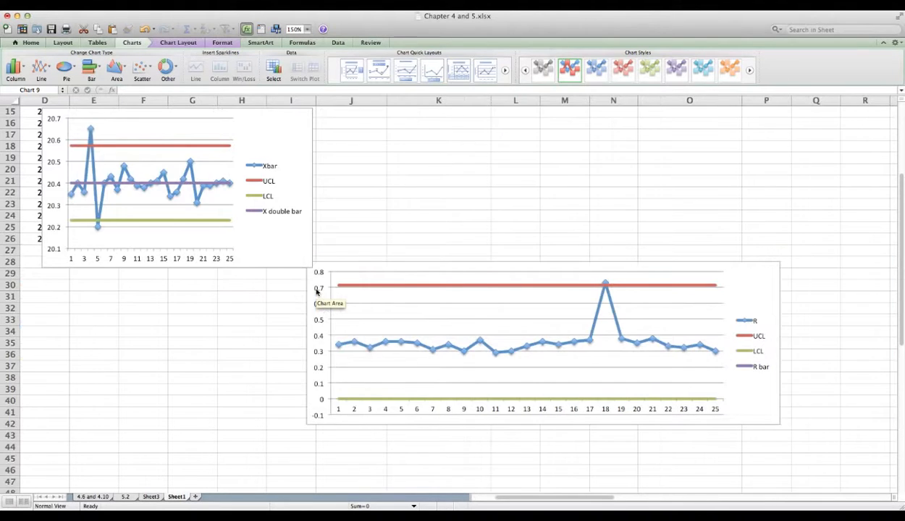
{"action": "scroll", "coordinate": [317, 291], "scroll_direction": "left", "scroll_amount": 3}
{"action": "scroll", "coordinate": [317, 292], "scroll_direction": "up", "scroll_amount": 5}
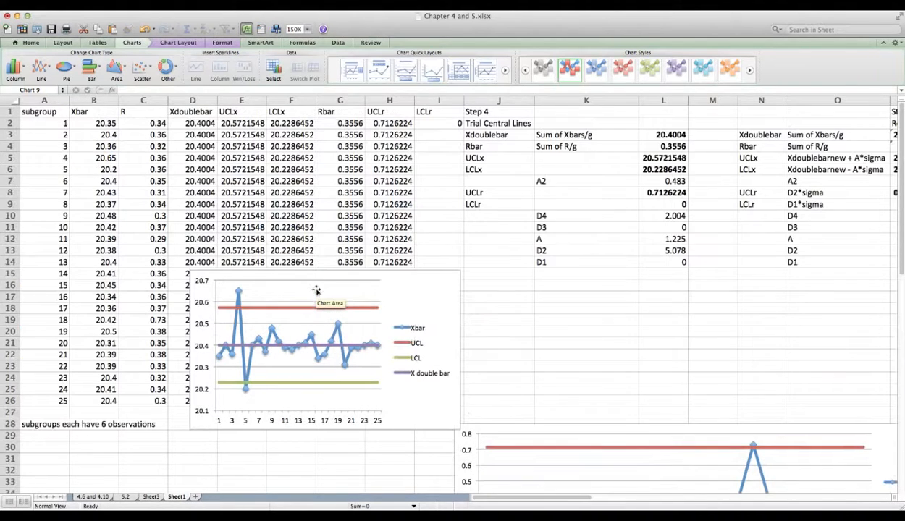
{"action": "left_click", "coordinate": [467, 310]}
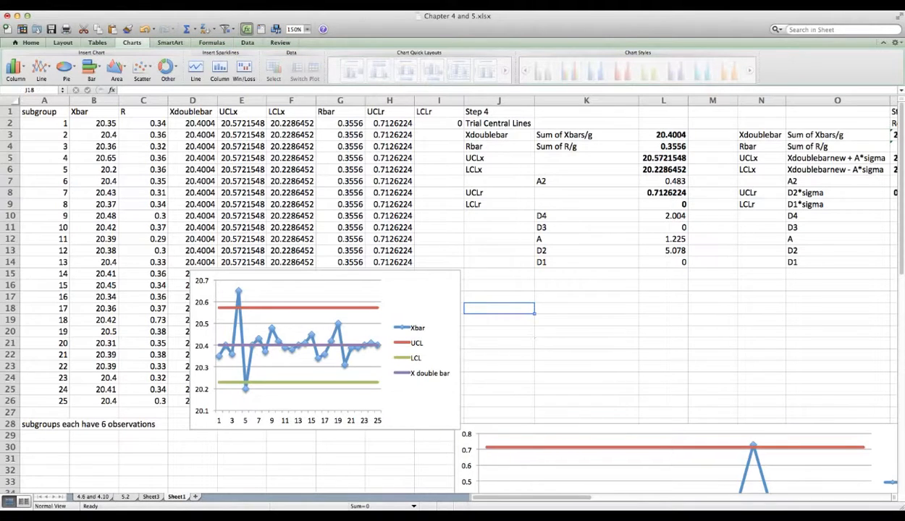
{"action": "mouse_move", "coordinate": [299, 313]}
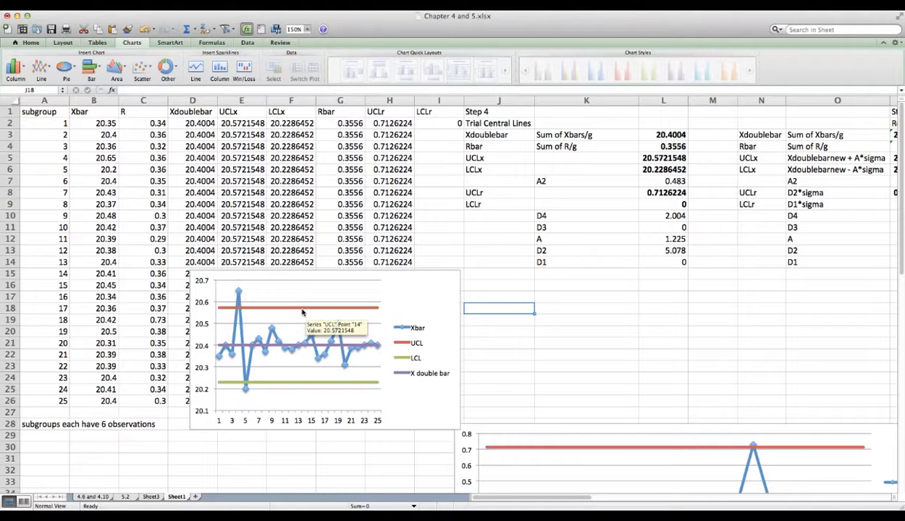
{"action": "mouse_move", "coordinate": [280, 381]}
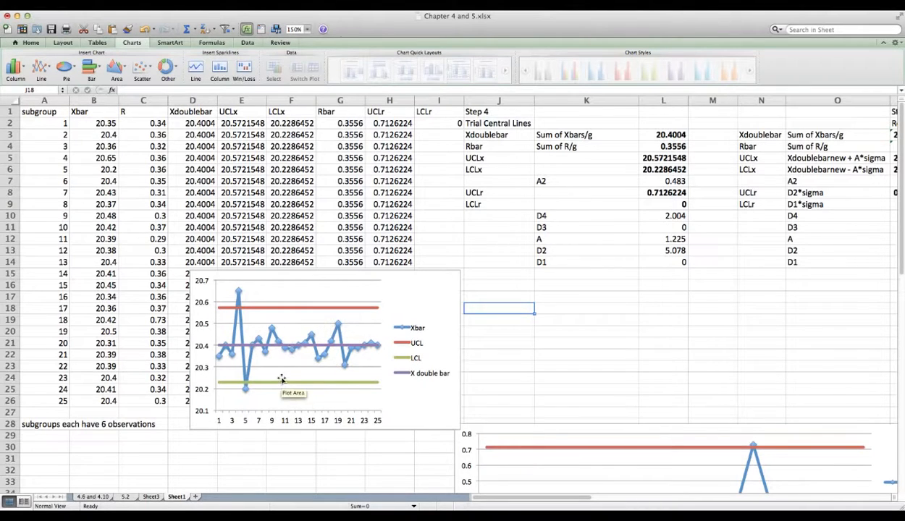